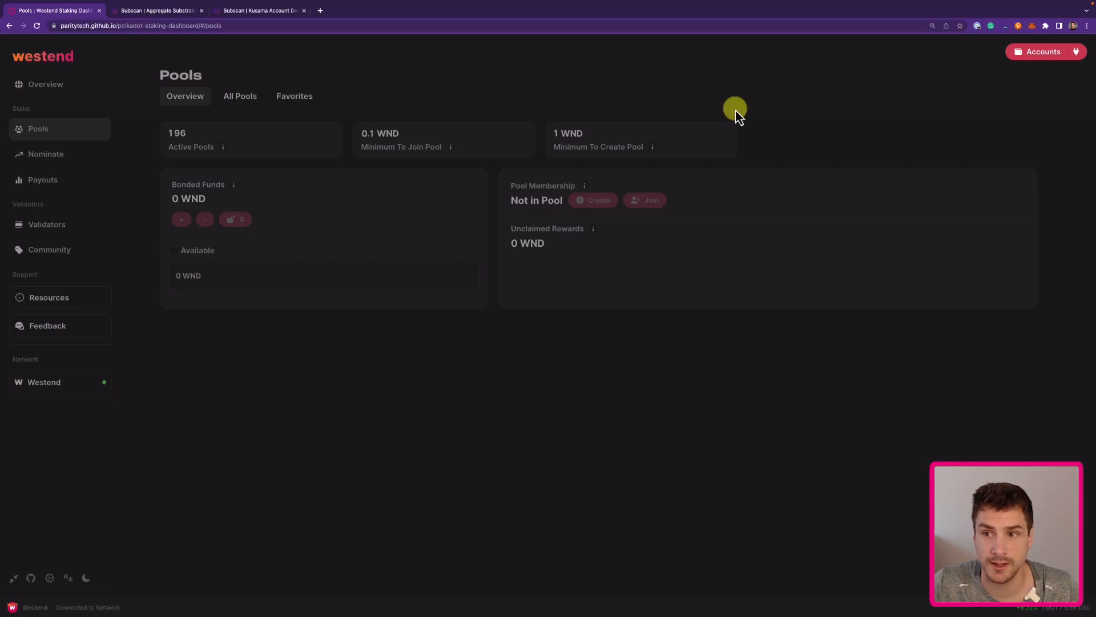
# Connect the nominating account and view its nominations: 52.387583284316 WND bonded, five validators.
pyautogui.click(1045, 54)
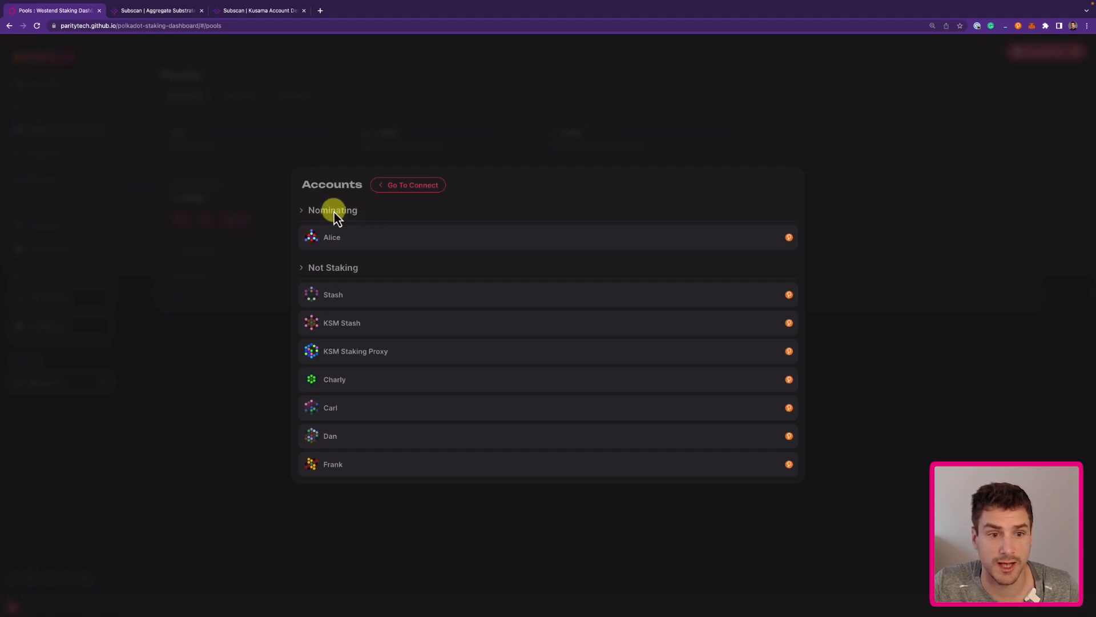
pyautogui.click(356, 244)
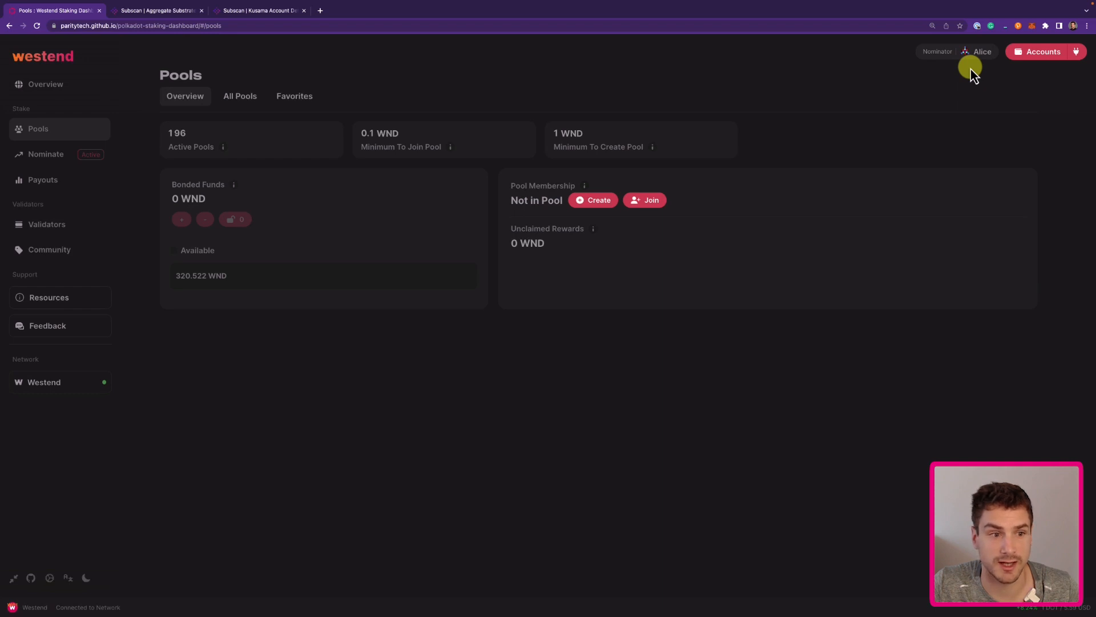
pyautogui.click(62, 164)
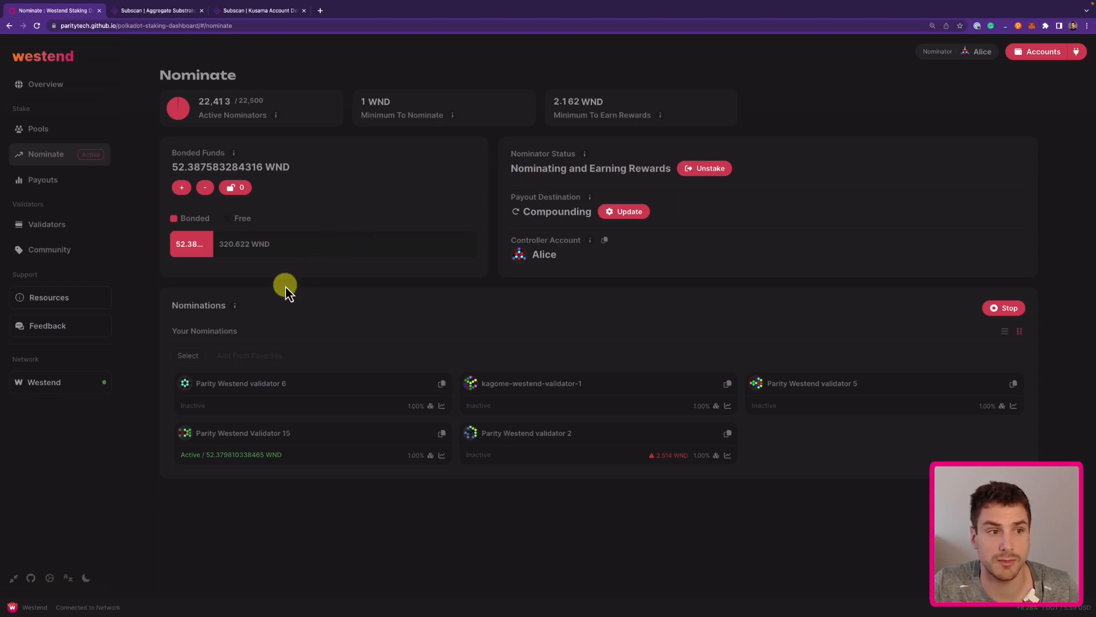
# Go back to the Pools overview and start the Create a Pool form.
pyautogui.click(58, 131)
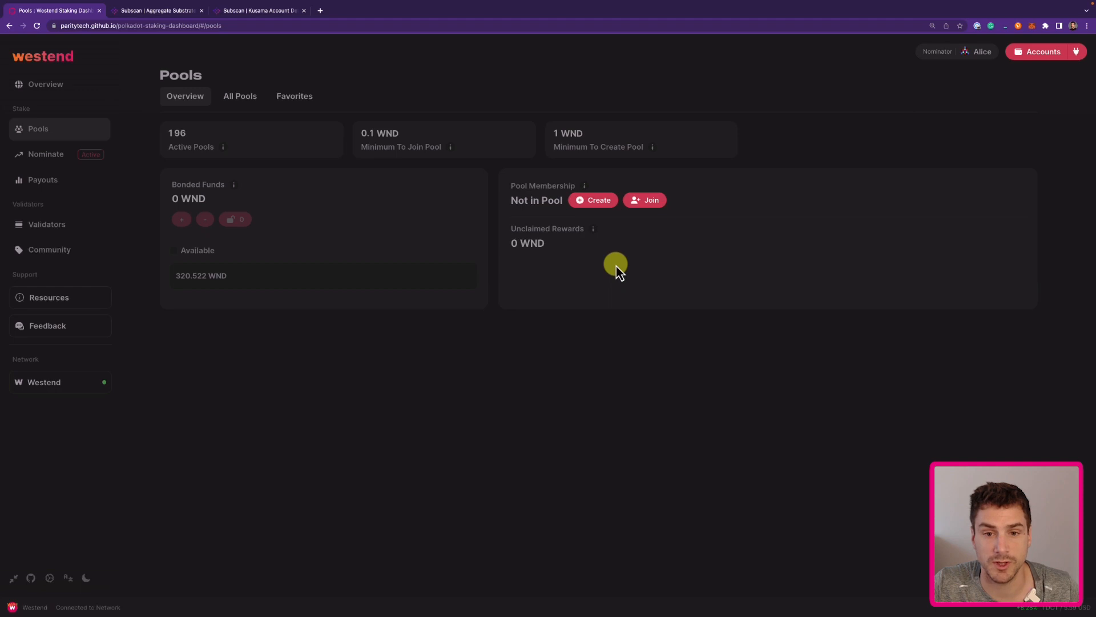
pyautogui.click(597, 201)
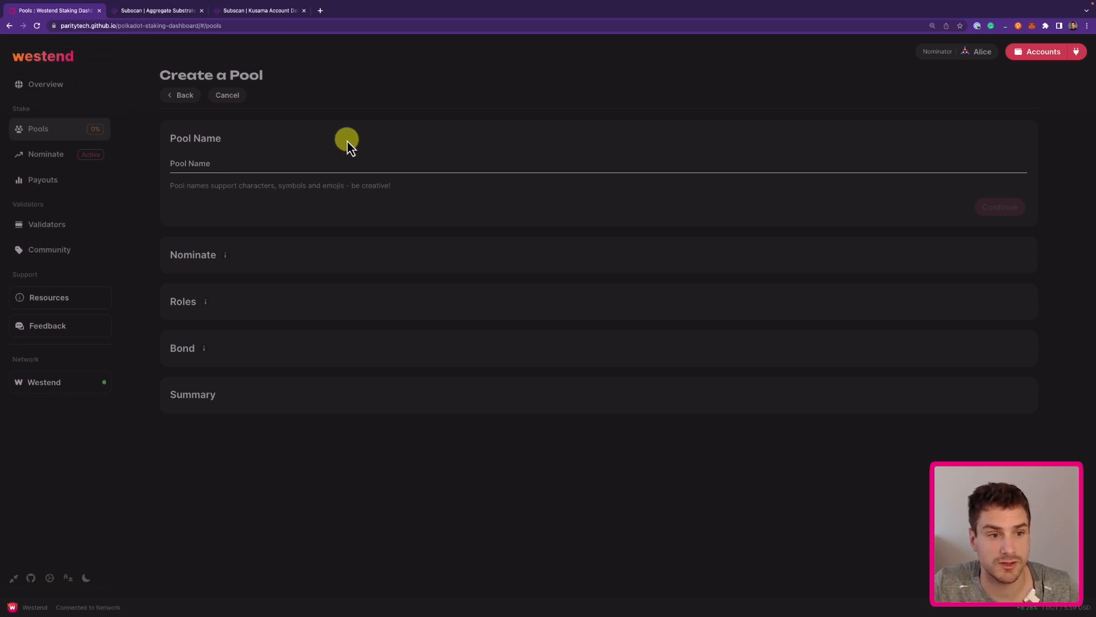
# Name the new pool 'My Test Pool' and continue to the Nominate step.
pyautogui.click(303, 162)
pyautogui.write('My Test Pool')
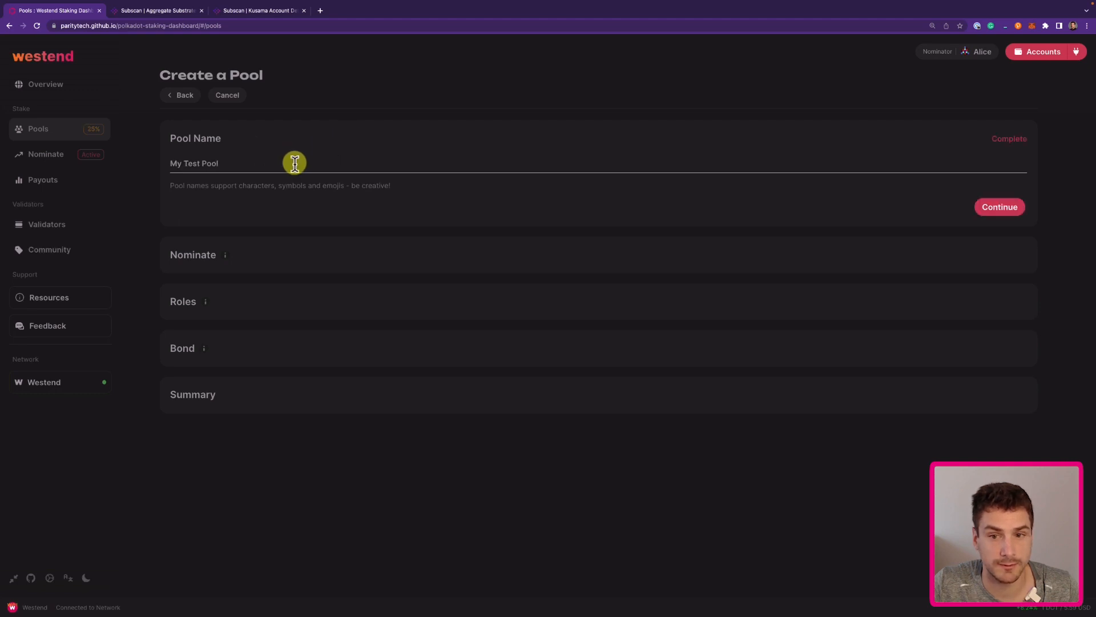
pyautogui.click(999, 207)
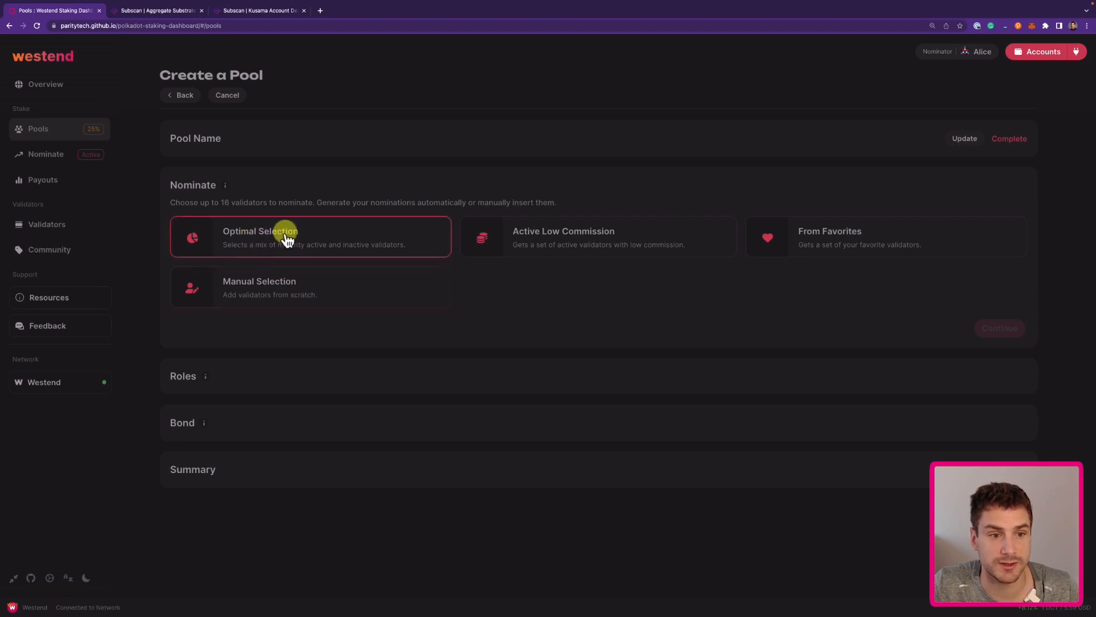
# Nominate 15 validators via Optimal Selection, regenerating the set three times, and continue.
pyautogui.click(350, 243)
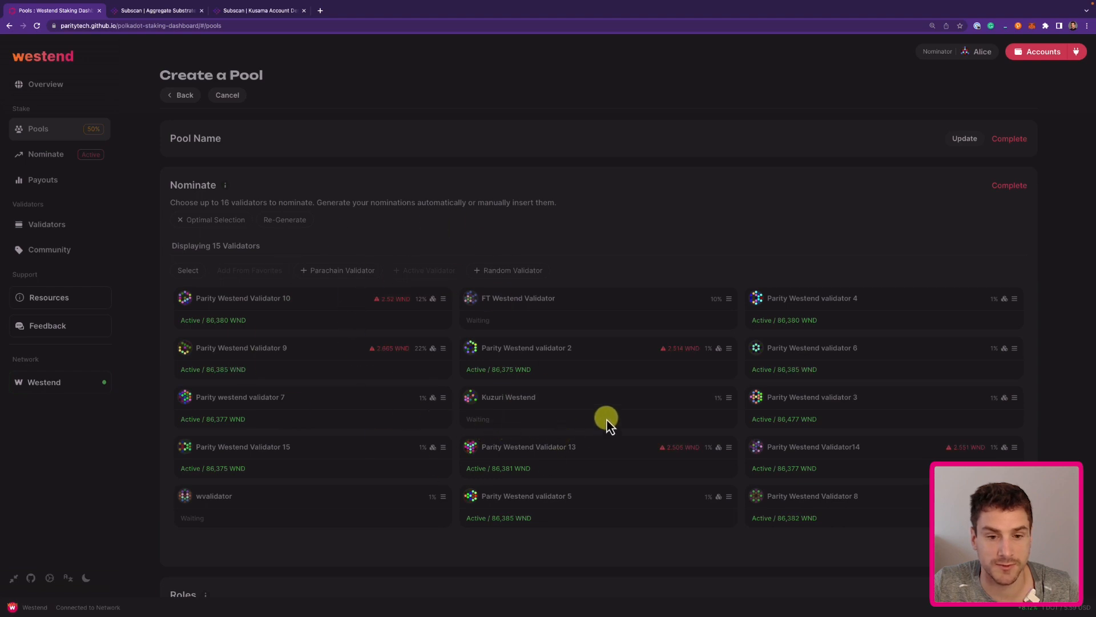
pyautogui.click(291, 224)
pyautogui.click(290, 224)
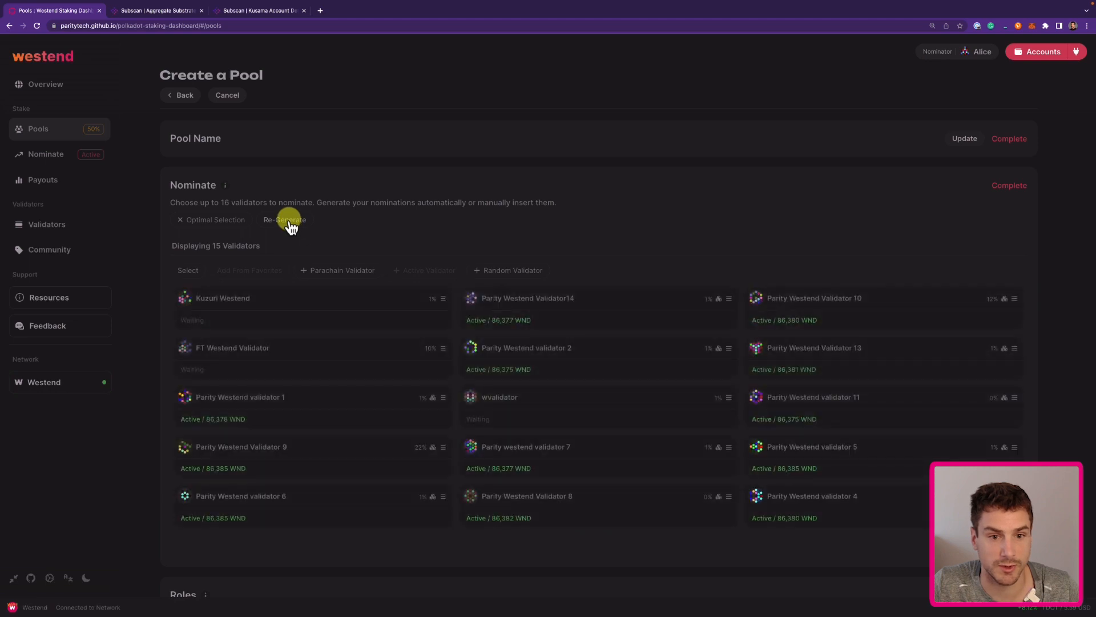
pyautogui.click(290, 224)
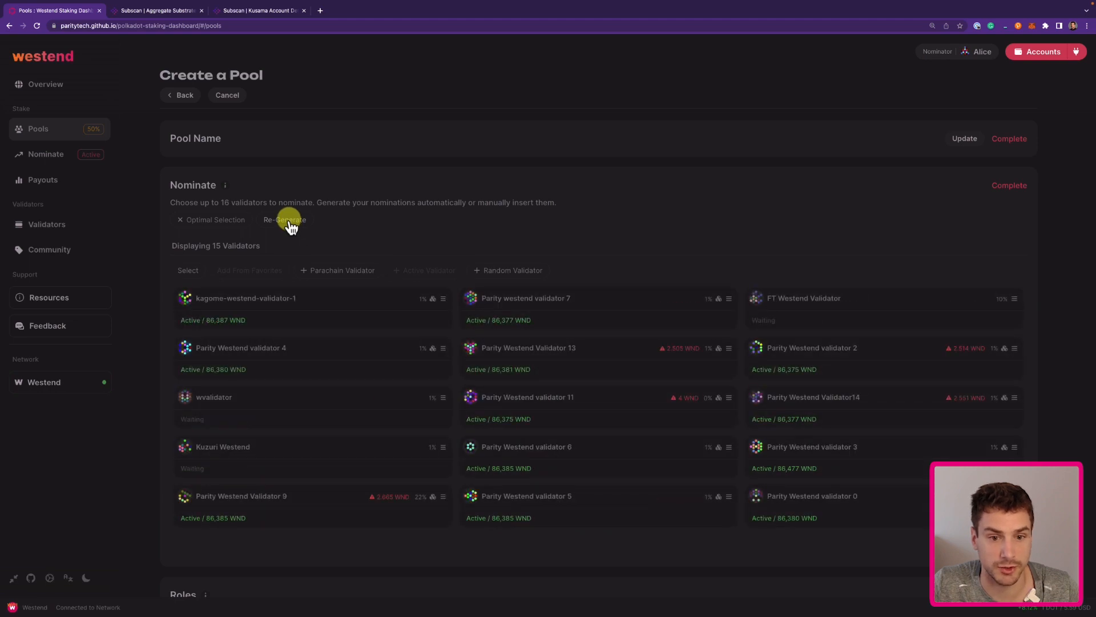
pyautogui.click(999, 547)
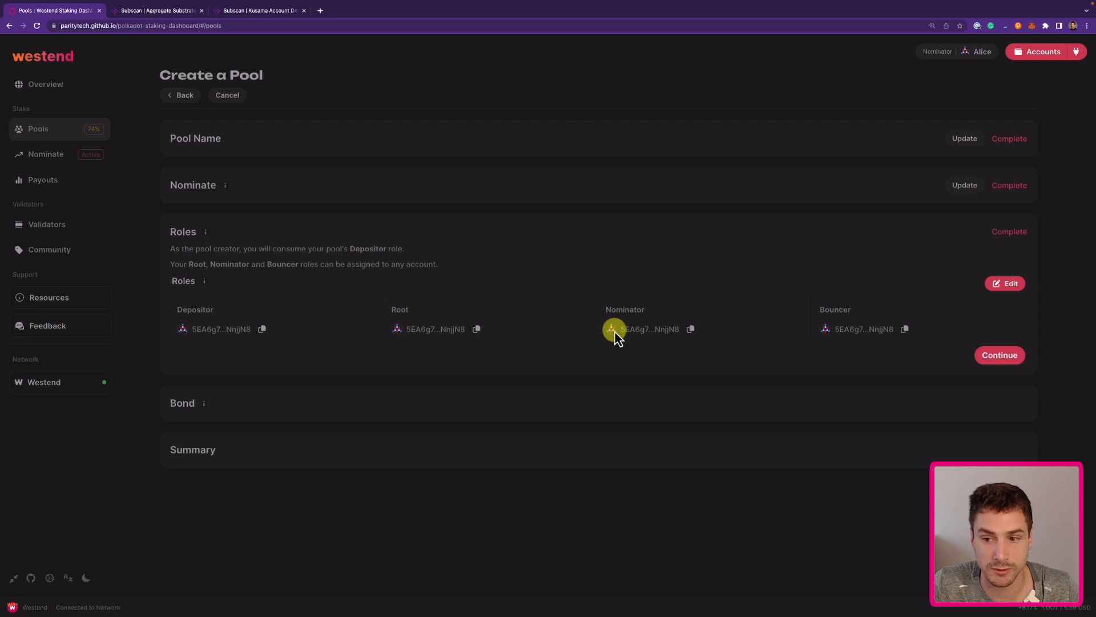
# Keep Depositor, Root, Nominator and Bouncer on the creating account, discarding a Bouncer edit.
pyautogui.click(1011, 288)
pyautogui.moveTo(828, 331); pyautogui.dragTo(1044, 334)
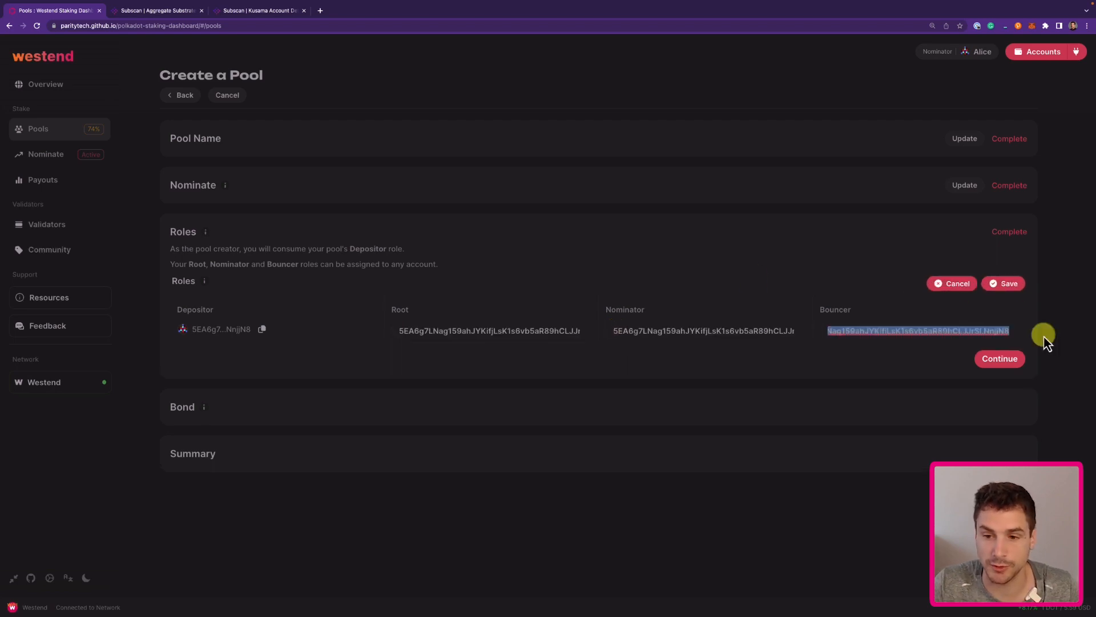
pyautogui.press('BackSpace')
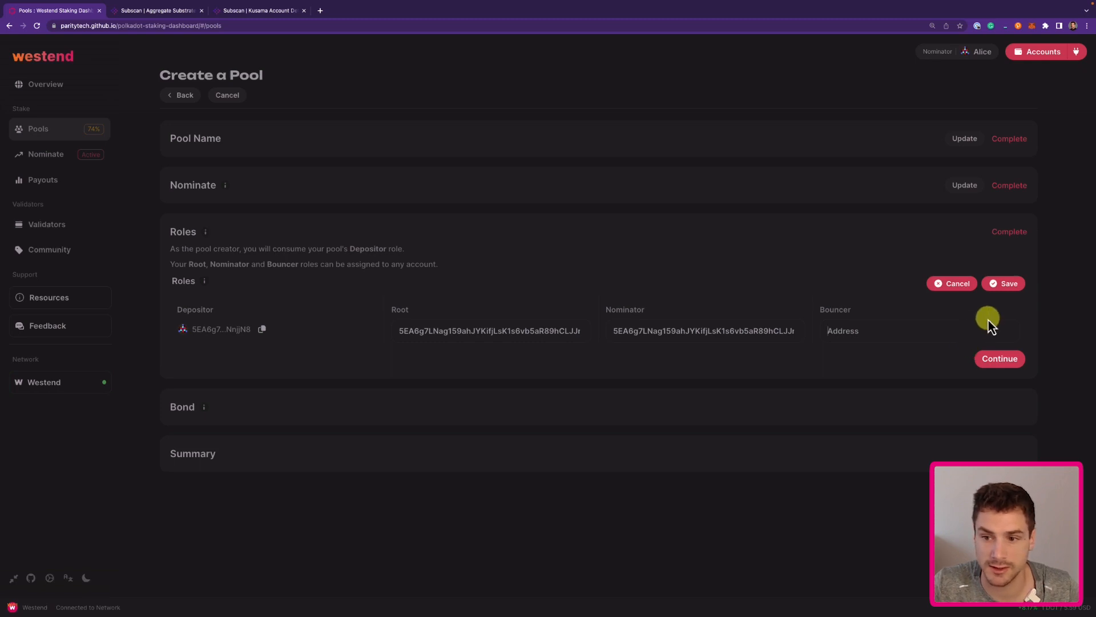
pyautogui.click(953, 284)
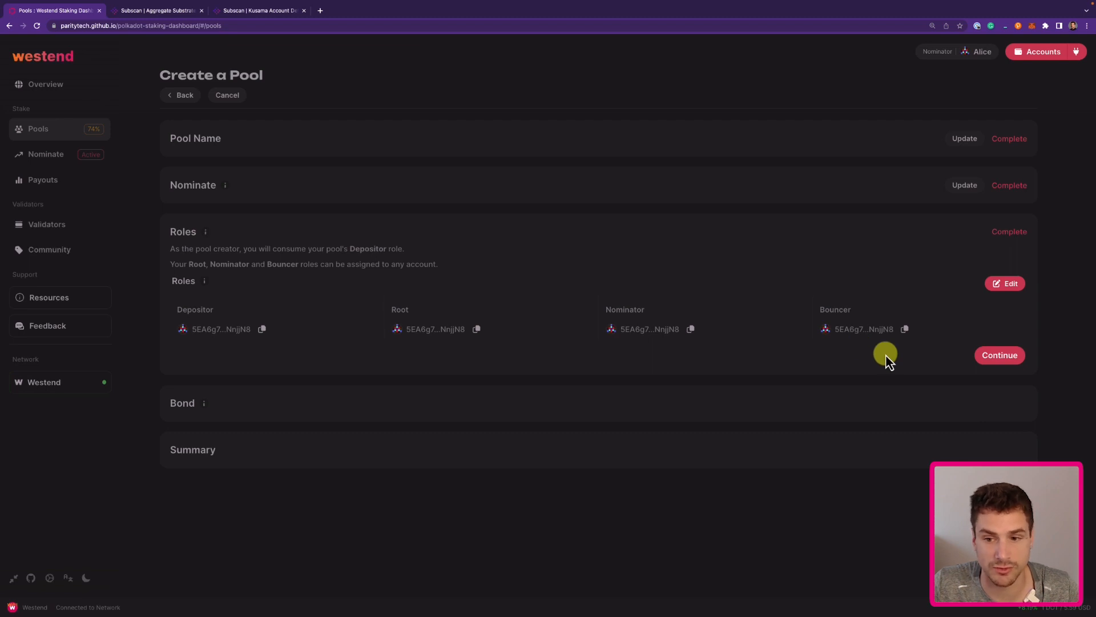
pyautogui.click(1000, 356)
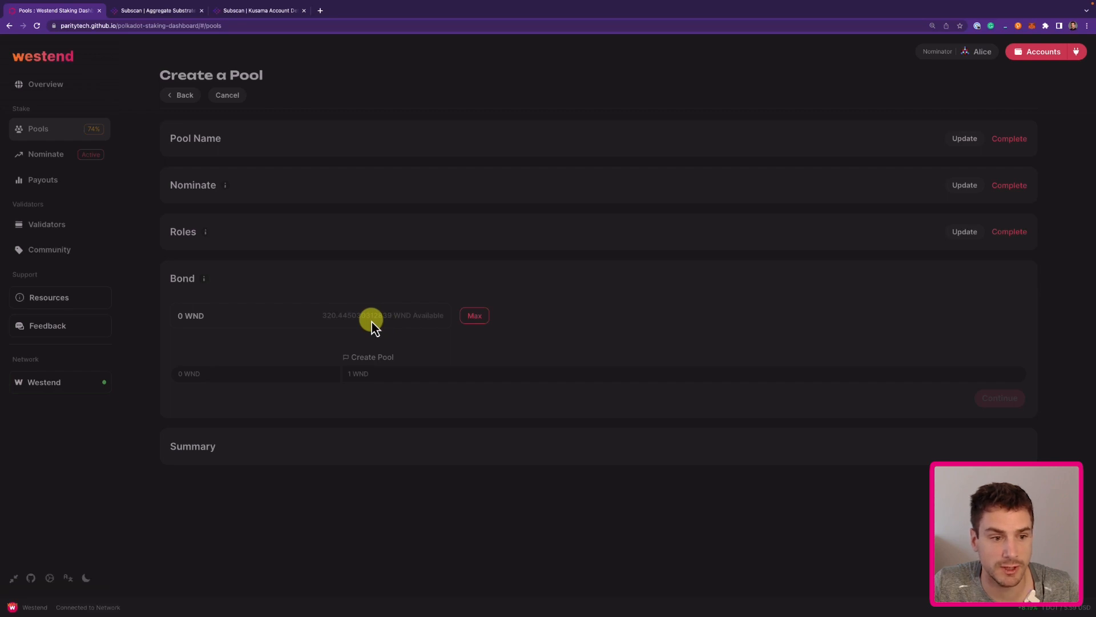
# Bond 50 WND into the new pool and proceed to the summary for signing.
pyautogui.click(225, 318)
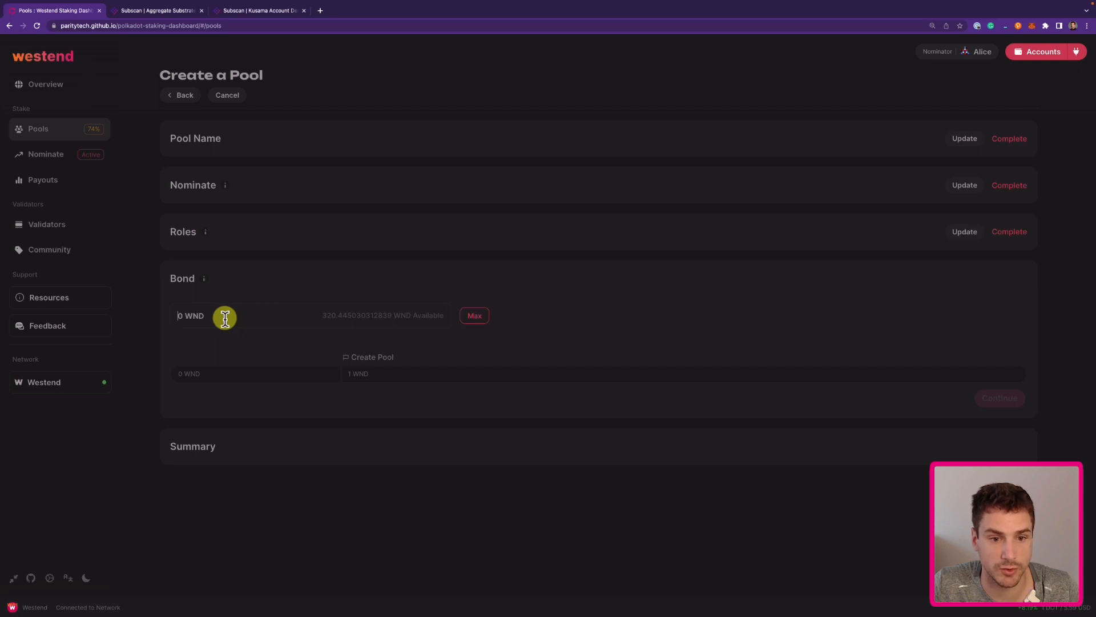
pyautogui.write('50')
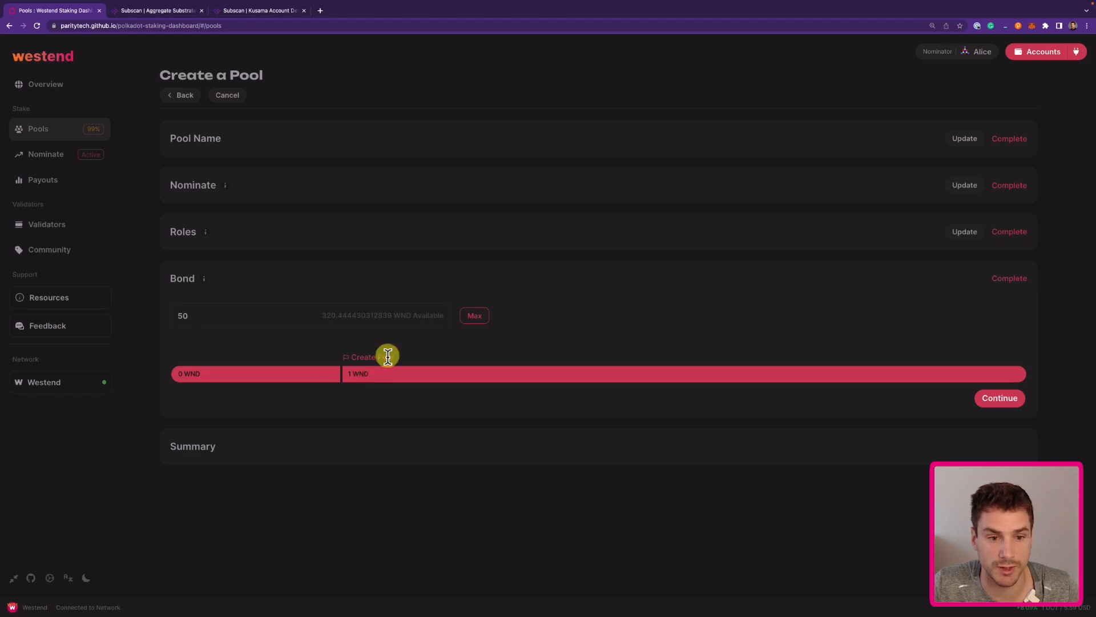
pyautogui.click(1005, 404)
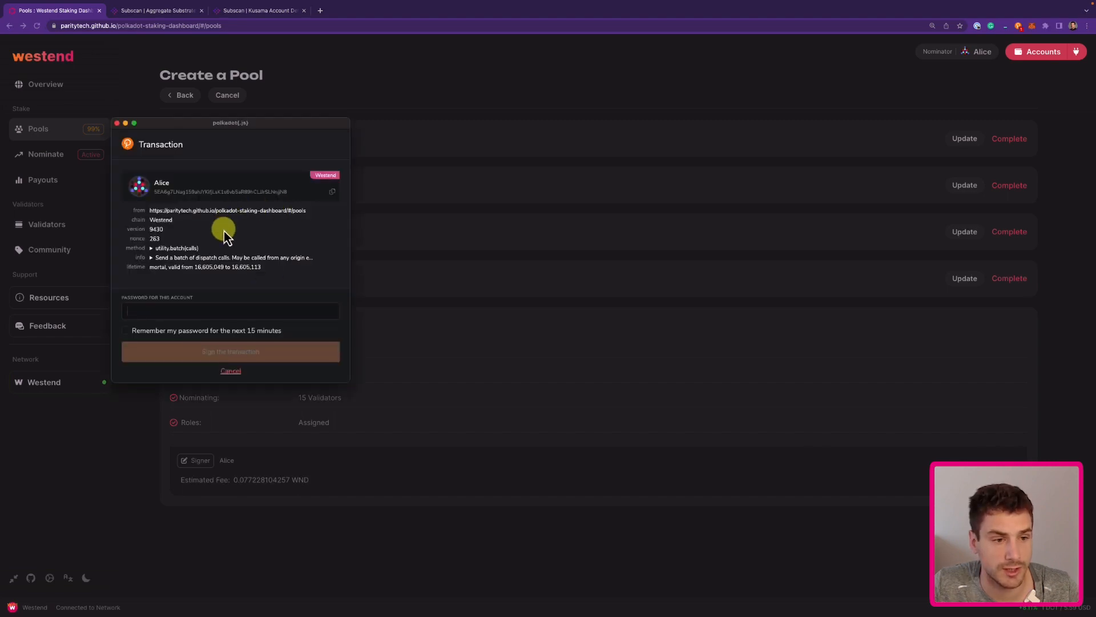
# Review the batched create, nominate and setMetadata calls for pool 264, then focus the password field.
pyautogui.click(151, 249)
pyautogui.scroll(-5, 173, 276)
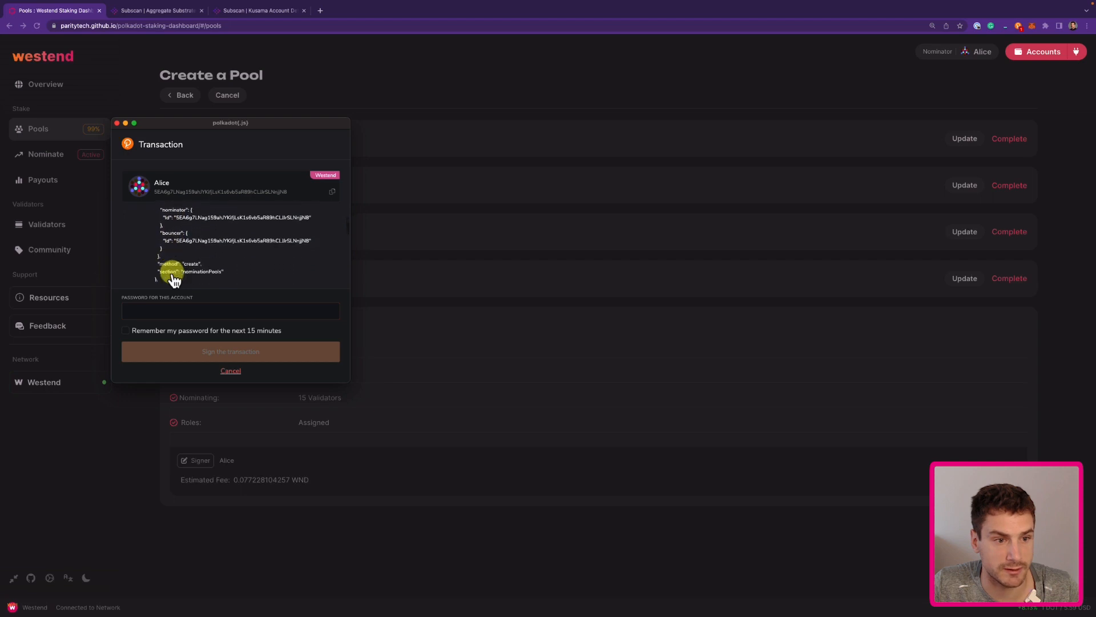
pyautogui.scroll(-10, 173, 278)
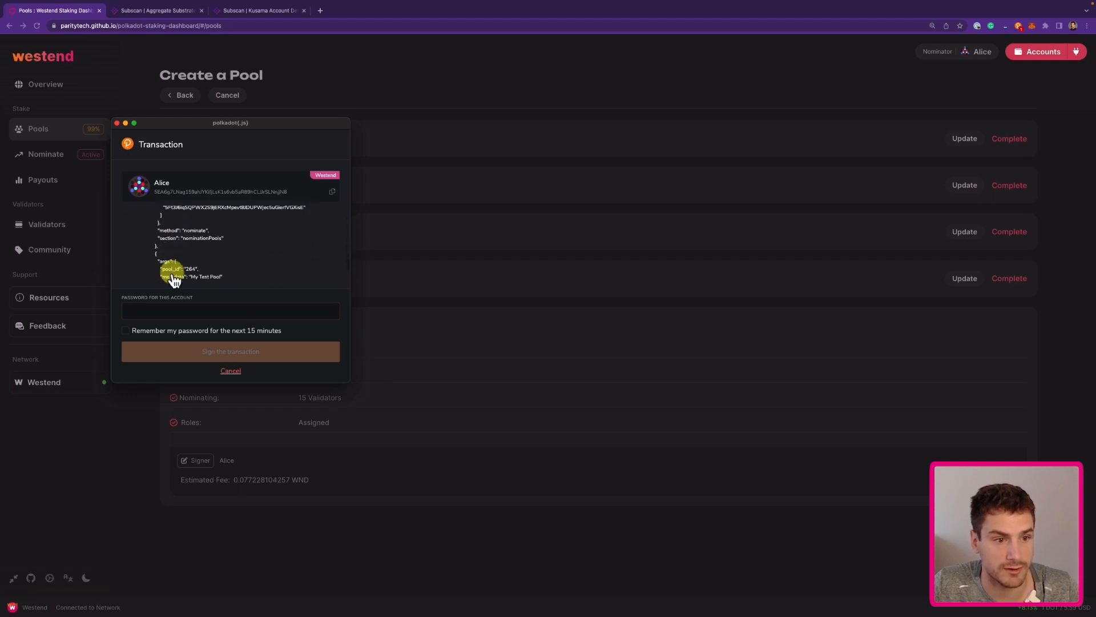
pyautogui.scroll(3, 174, 274)
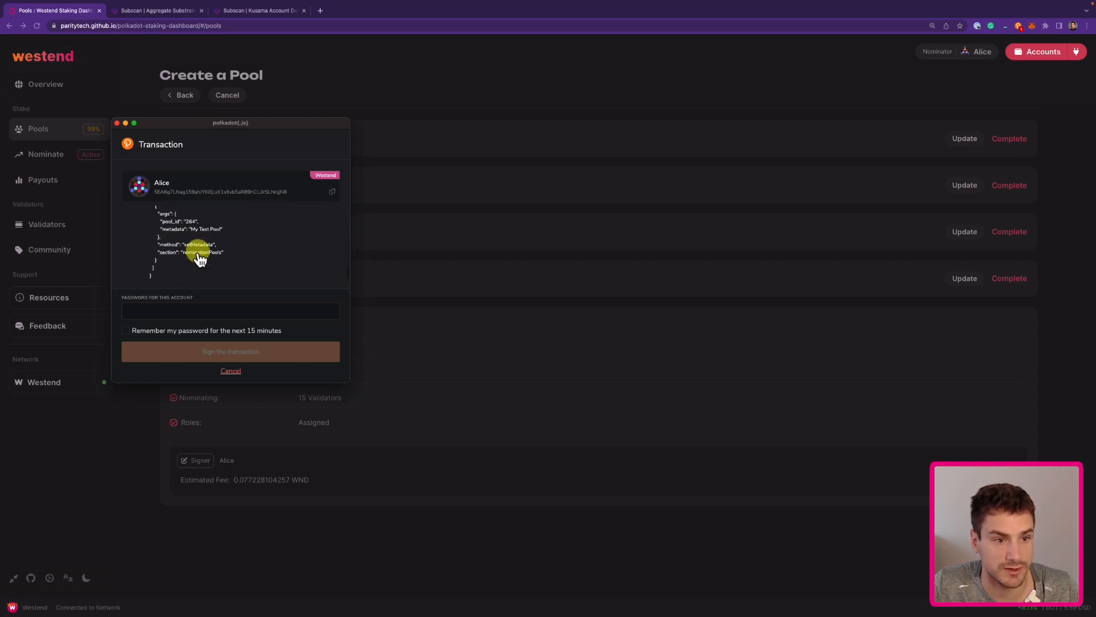
pyautogui.scroll(4, 196, 254)
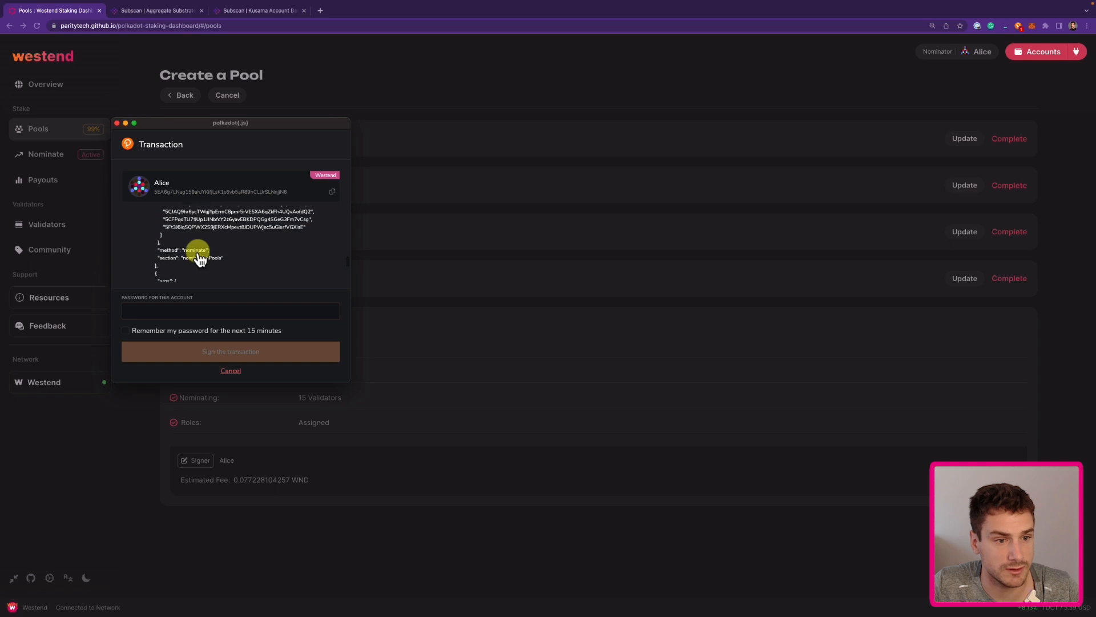
pyautogui.click(140, 311)
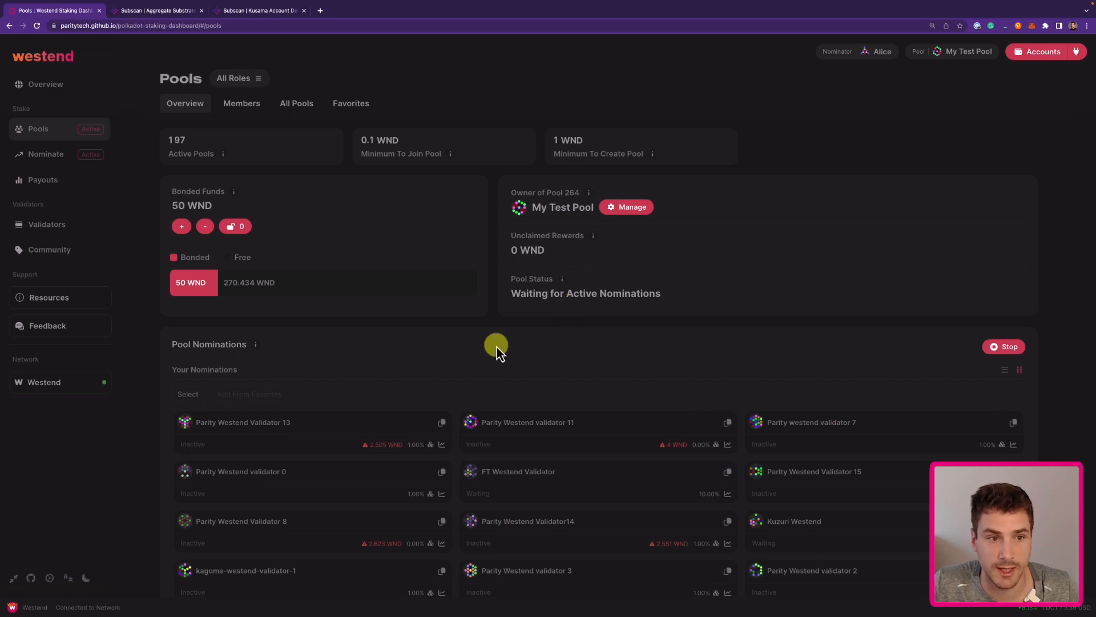
# Open the Manage Pool options for pool 264 'My Test Pool' with 50 WND bonded.
pyautogui.click(633, 211)
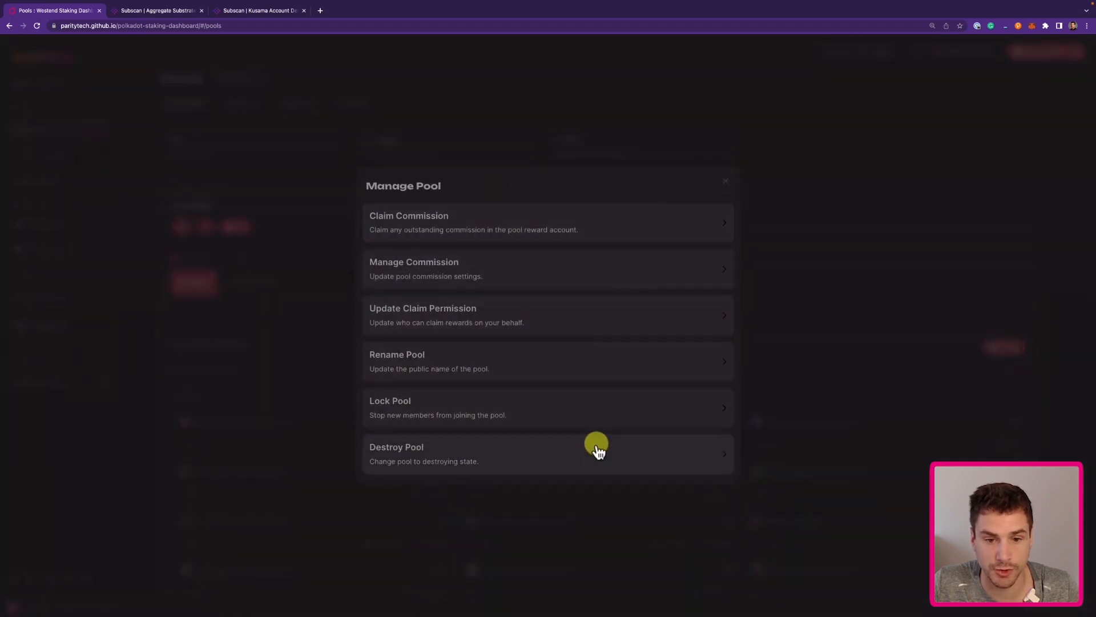
pyautogui.scroll(-1, 612, 304)
pyautogui.scroll(-1, 612, 304)
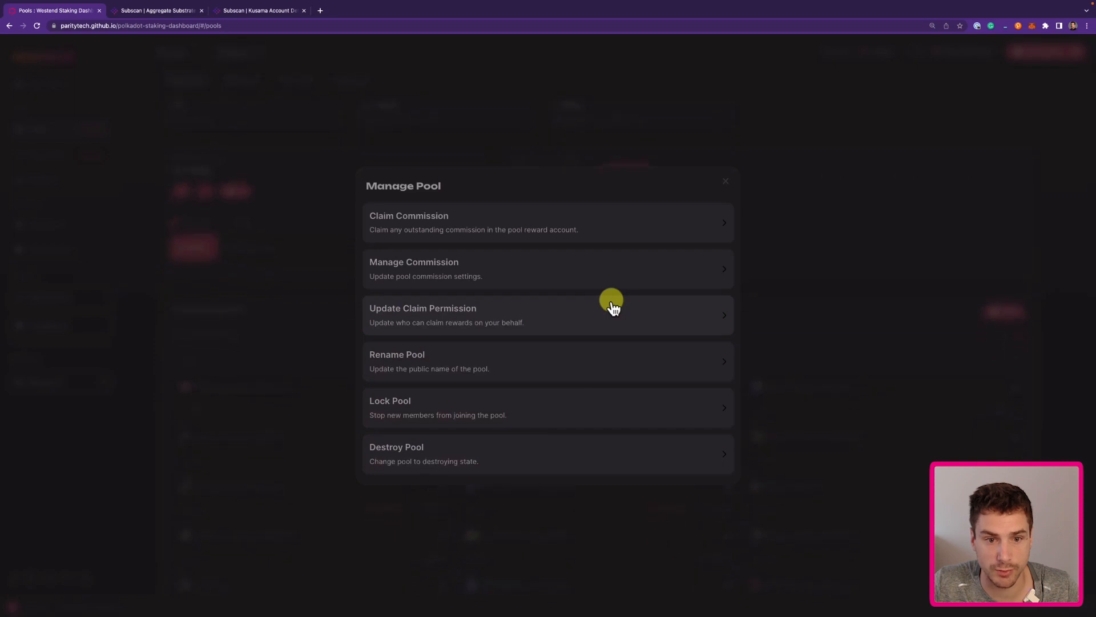
pyautogui.scroll(1, 612, 303)
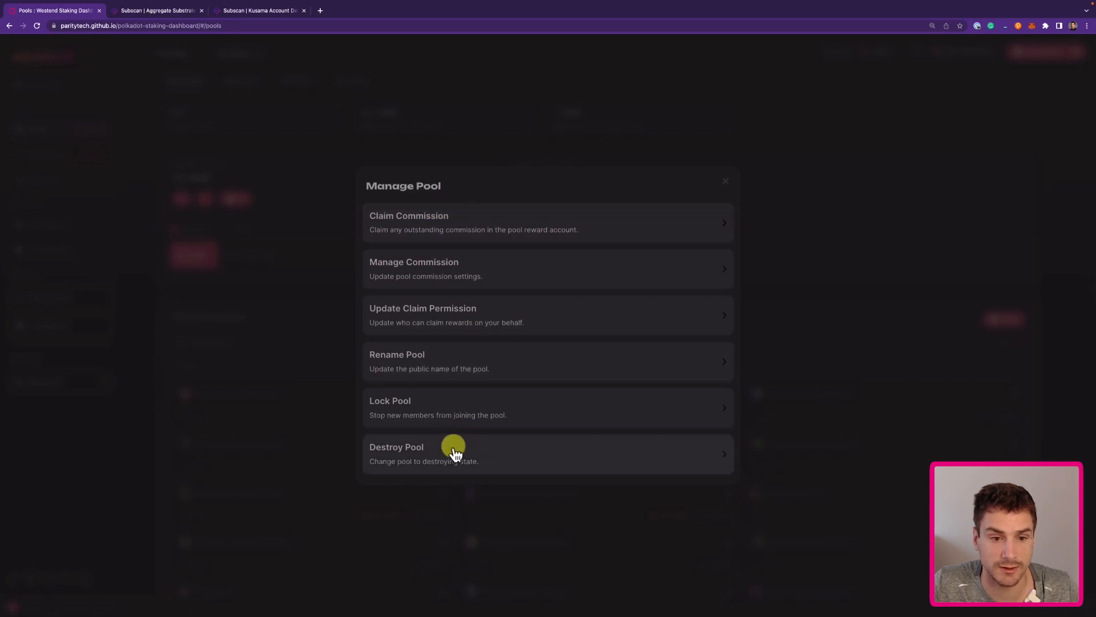
# Set the pool's claim permission to let anyone compound or withdraw rewards, and submit it.
pyautogui.click(497, 321)
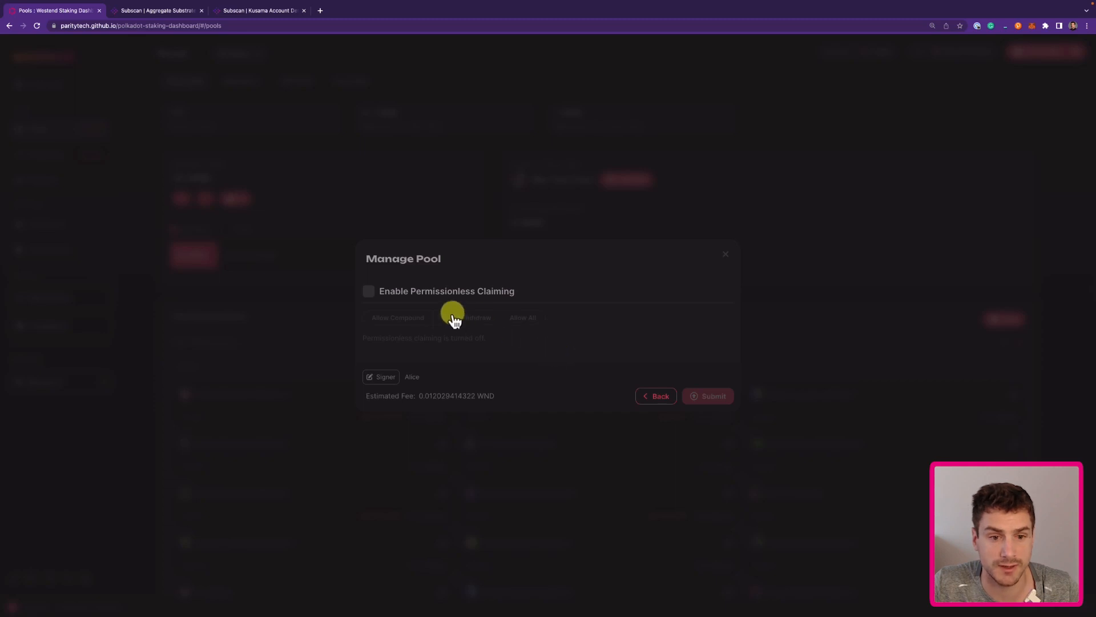
pyautogui.click(368, 292)
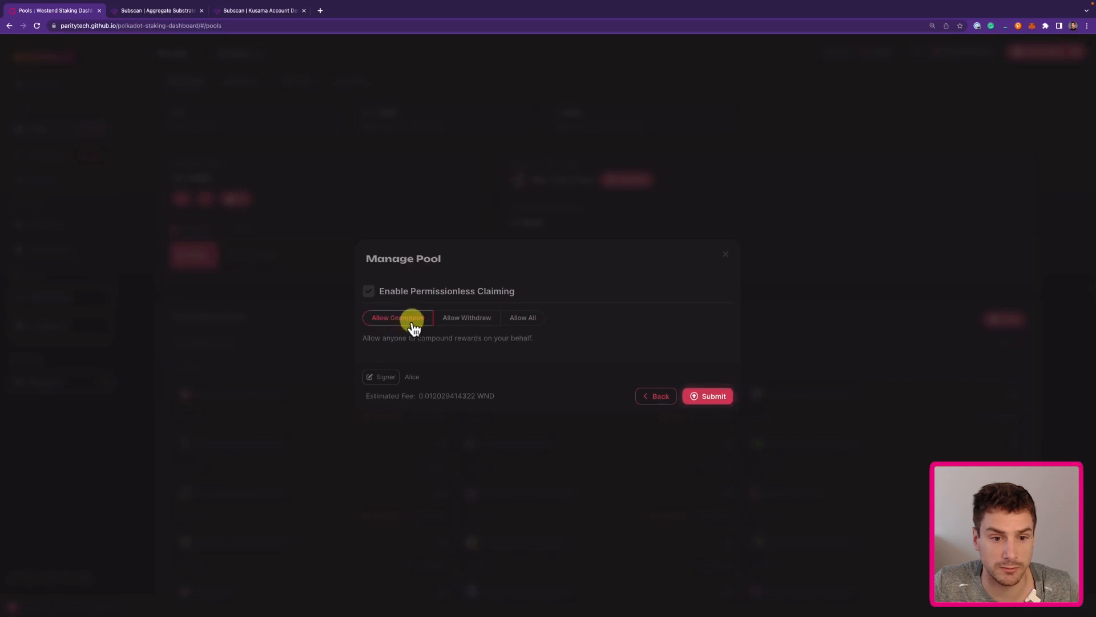
pyautogui.click(472, 326)
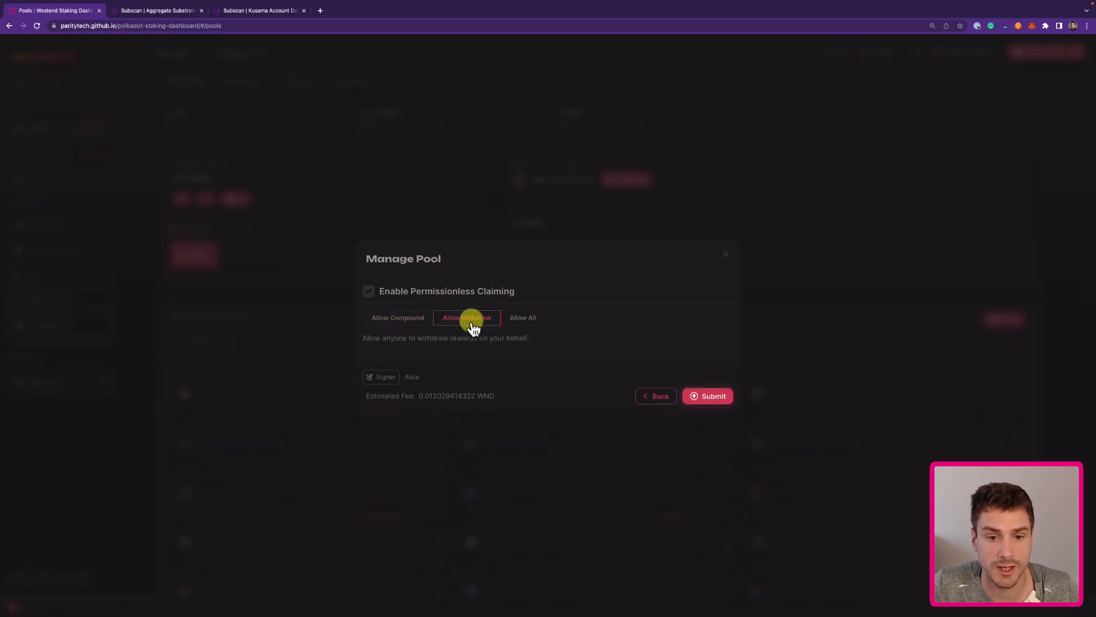
pyautogui.click(520, 325)
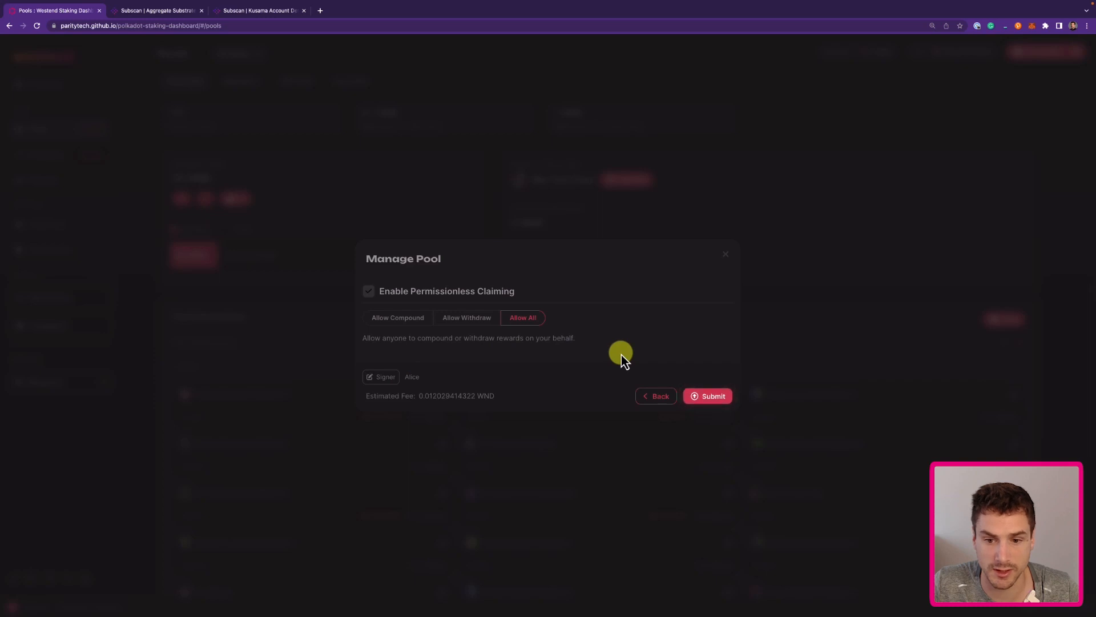
pyautogui.click(703, 395)
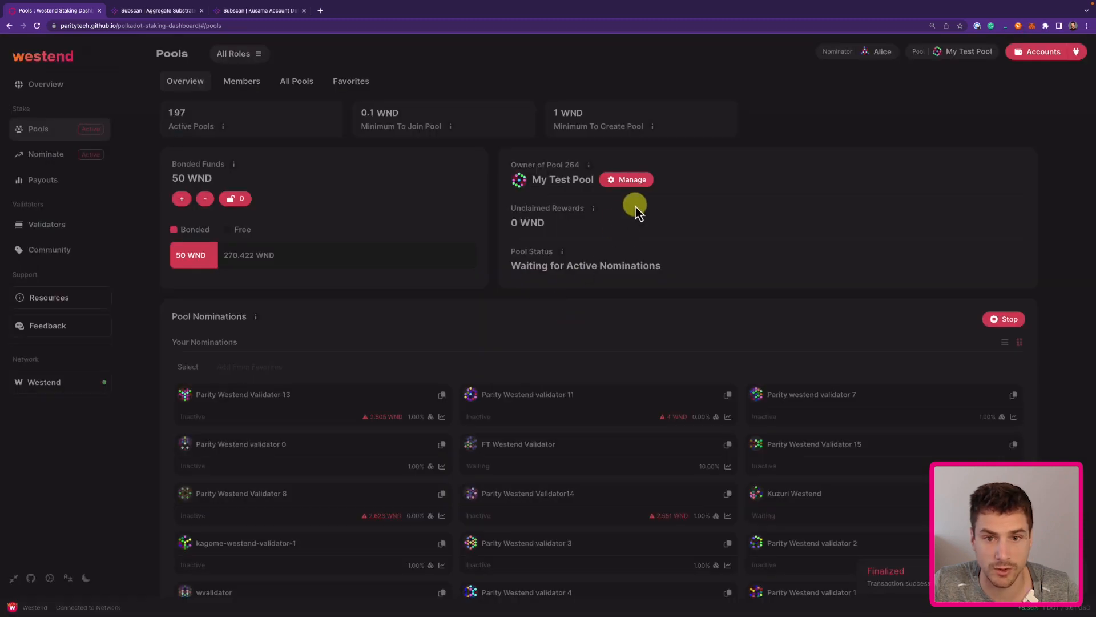
# Check that the claim permission now shows Allow All and return to the Manage Pool options.
pyautogui.click(631, 181)
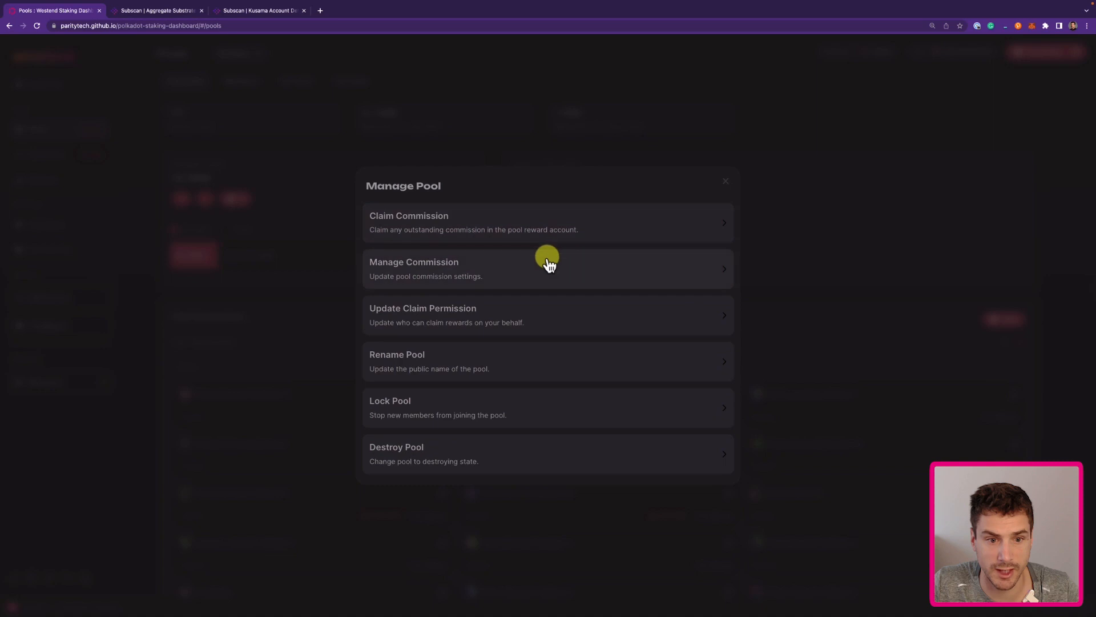
pyautogui.click(497, 314)
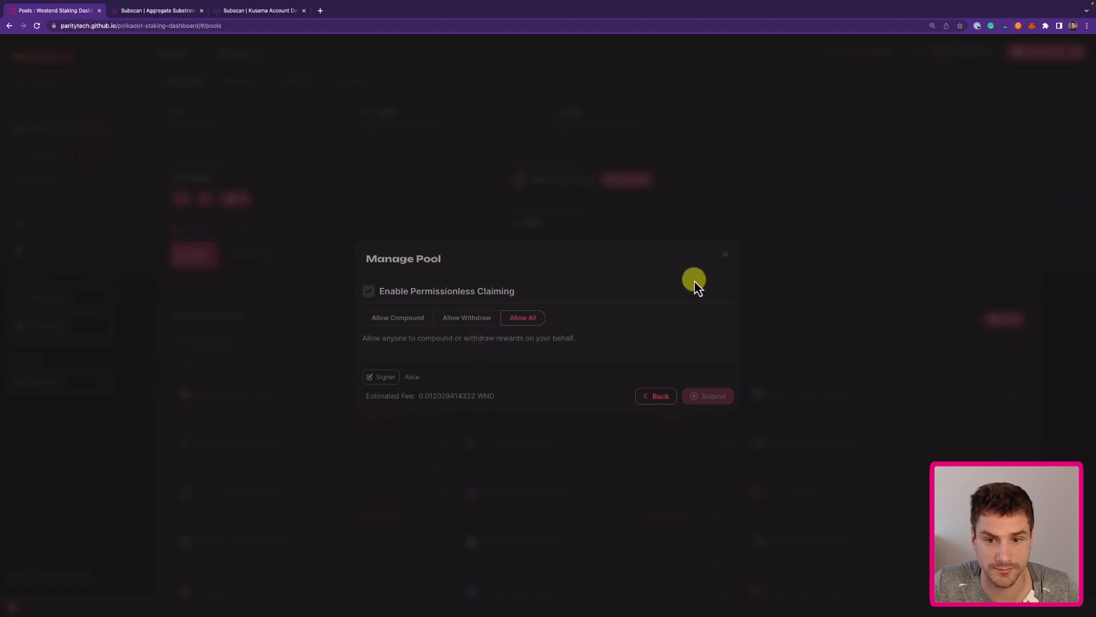
pyautogui.press('Escape')
pyautogui.click(638, 182)
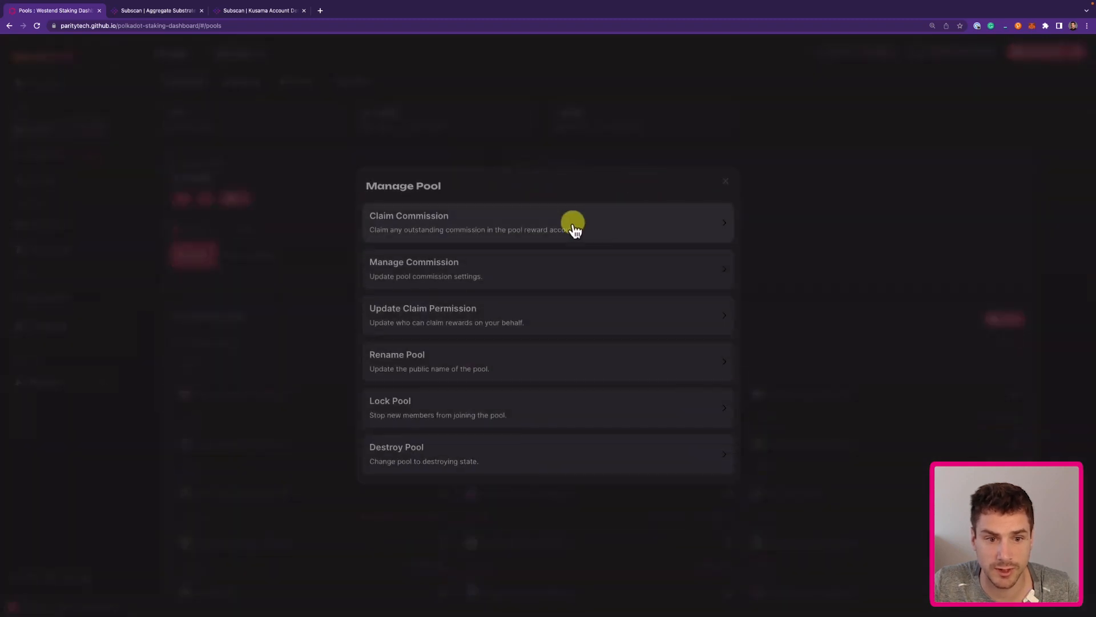
# Set the pool commission rate to 10.1% and add the pasted account as commission payee.
pyautogui.click(490, 261)
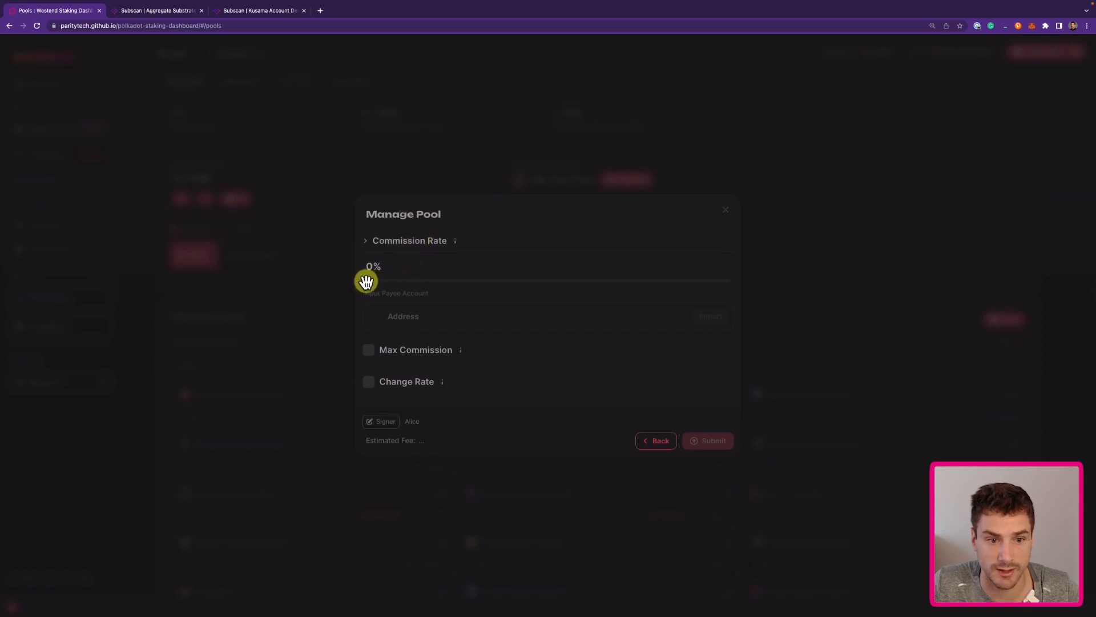
pyautogui.moveTo(366, 283); pyautogui.dragTo(745, 283)
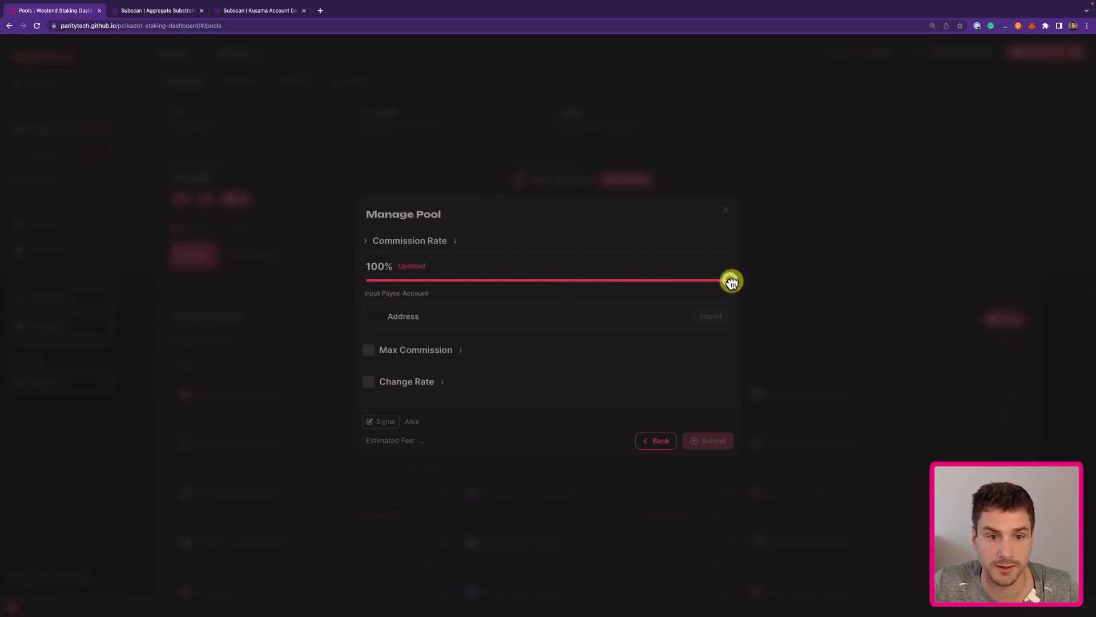
pyautogui.moveTo(732, 282); pyautogui.dragTo(403, 290)
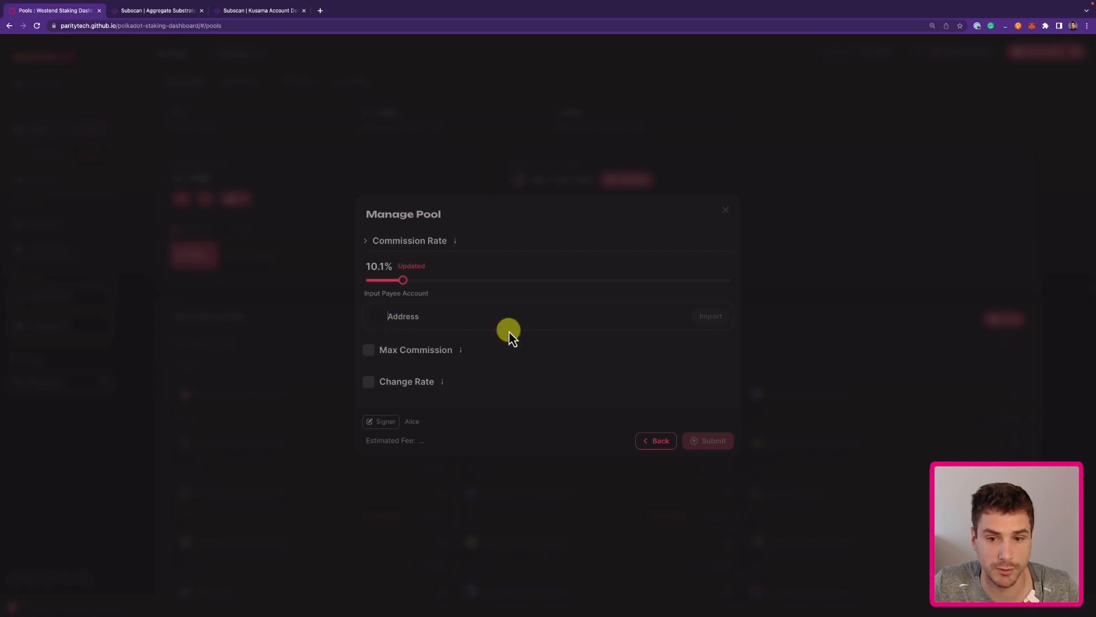
pyautogui.write('5EA6g7LNag159ahJYKifjLsK1s6vb5aR89hCLJJrSLNnjjN8')
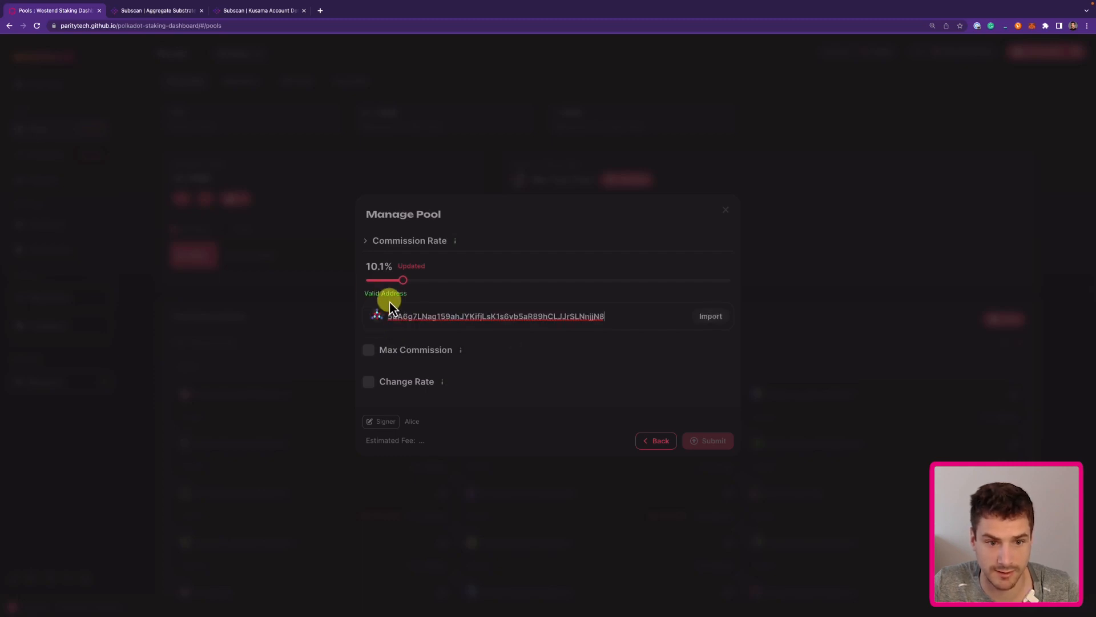
pyautogui.click(715, 319)
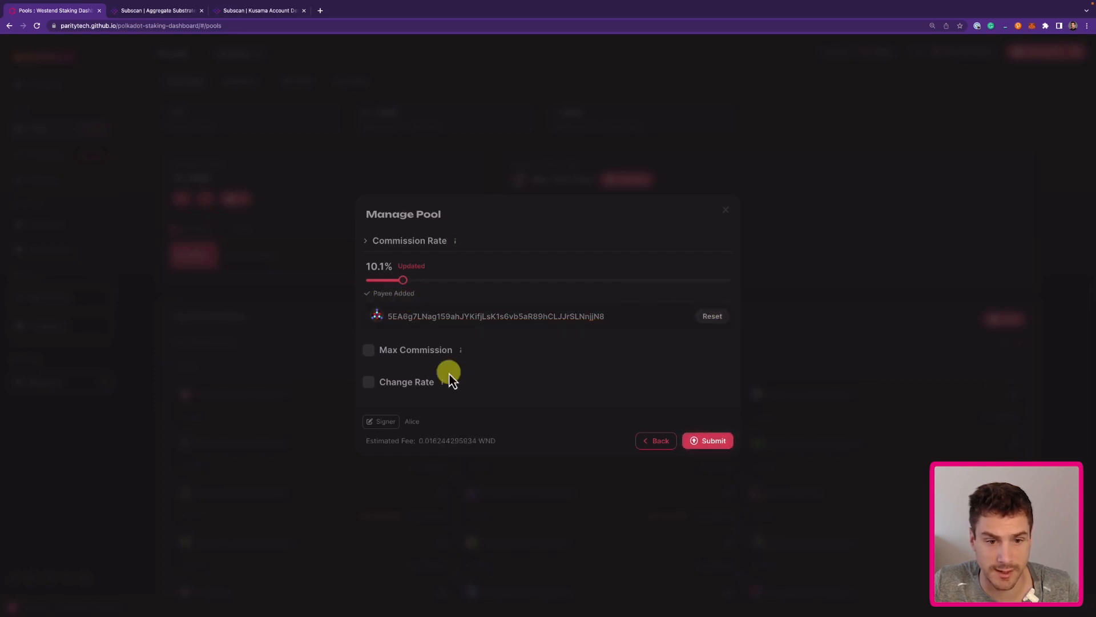
pyautogui.click(719, 450)
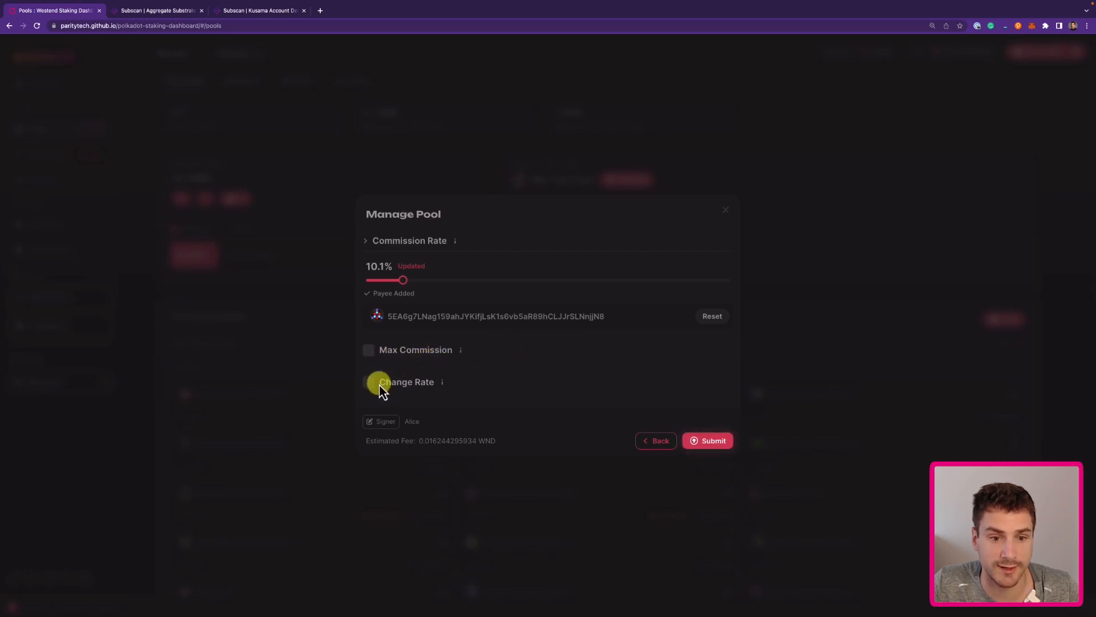
# Turn on the Max Commission limit, keeping it at 20%.
pyautogui.click(425, 350)
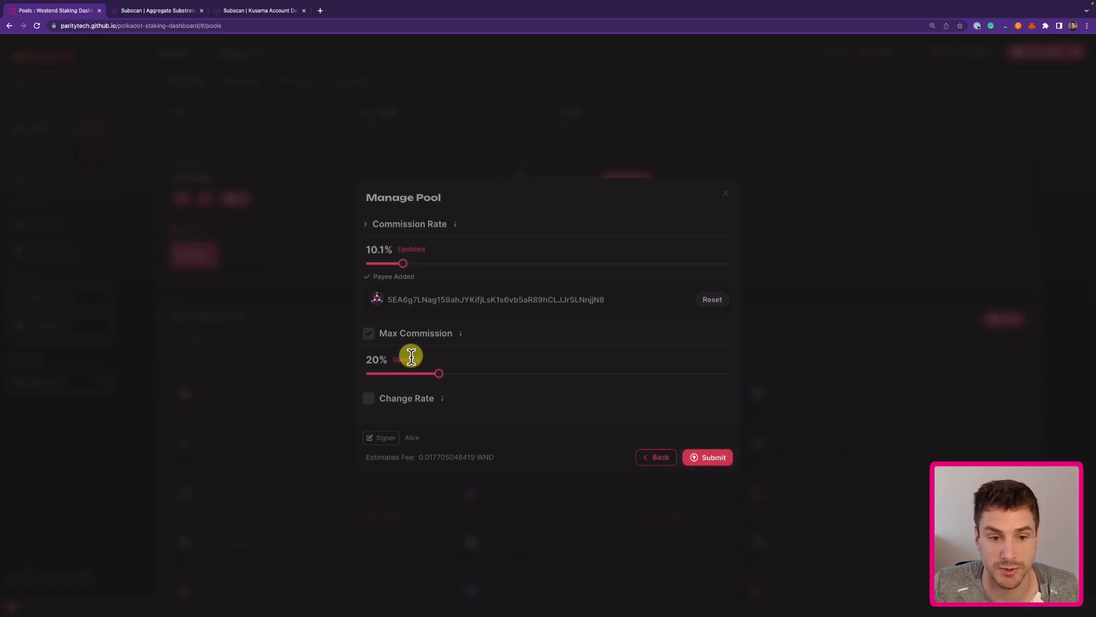
# Enable a 3% change-rate limit with a 10-minute minimum delay and submit the commission settings.
pyautogui.click(369, 400)
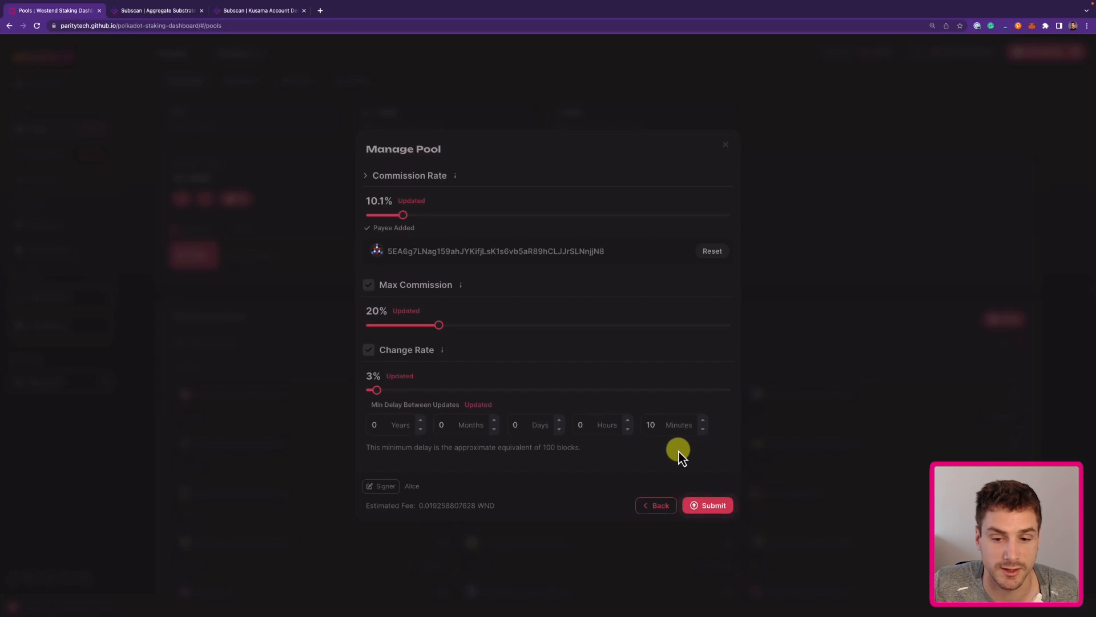
pyautogui.click(717, 509)
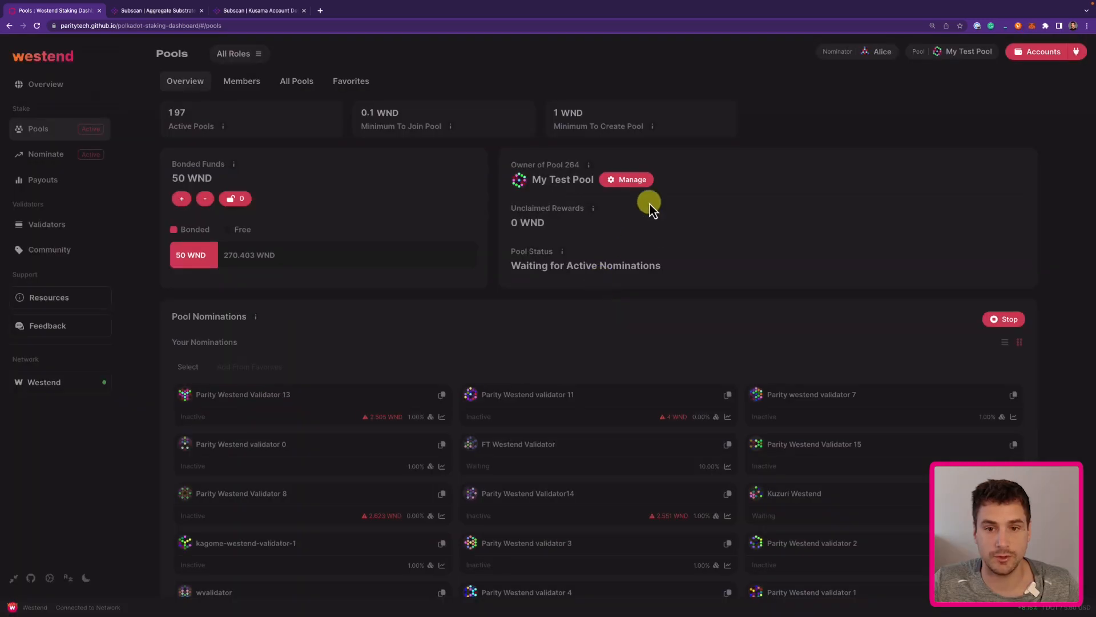
# Reopen Manage Commission and test the Max Commission and Change Rate sliders, leaving them at 20% and 3%.
pyautogui.click(638, 183)
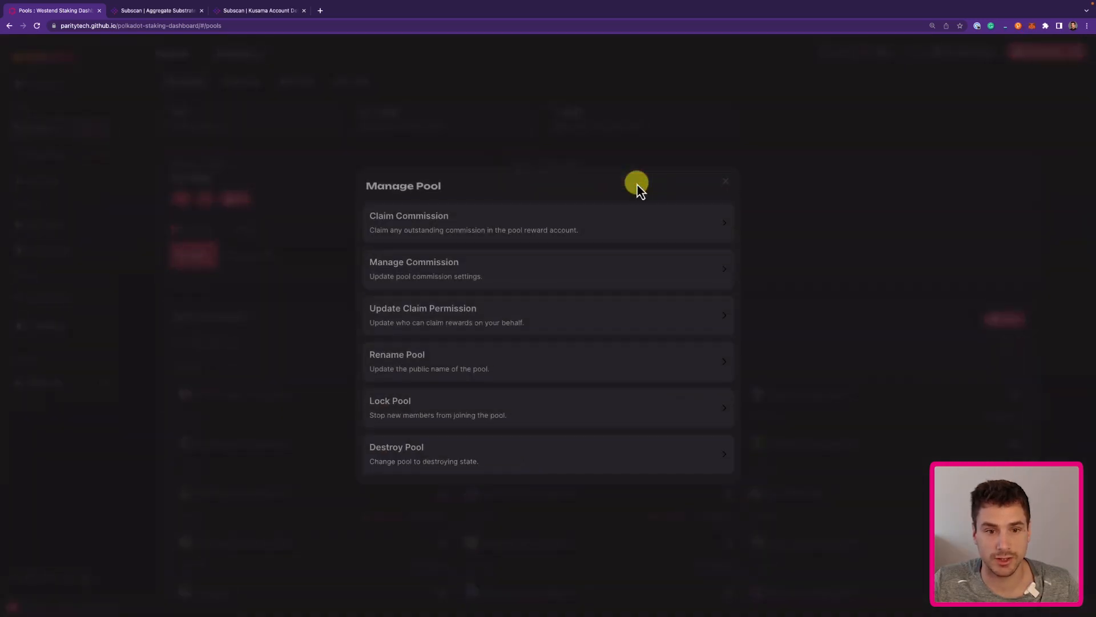
pyautogui.click(456, 266)
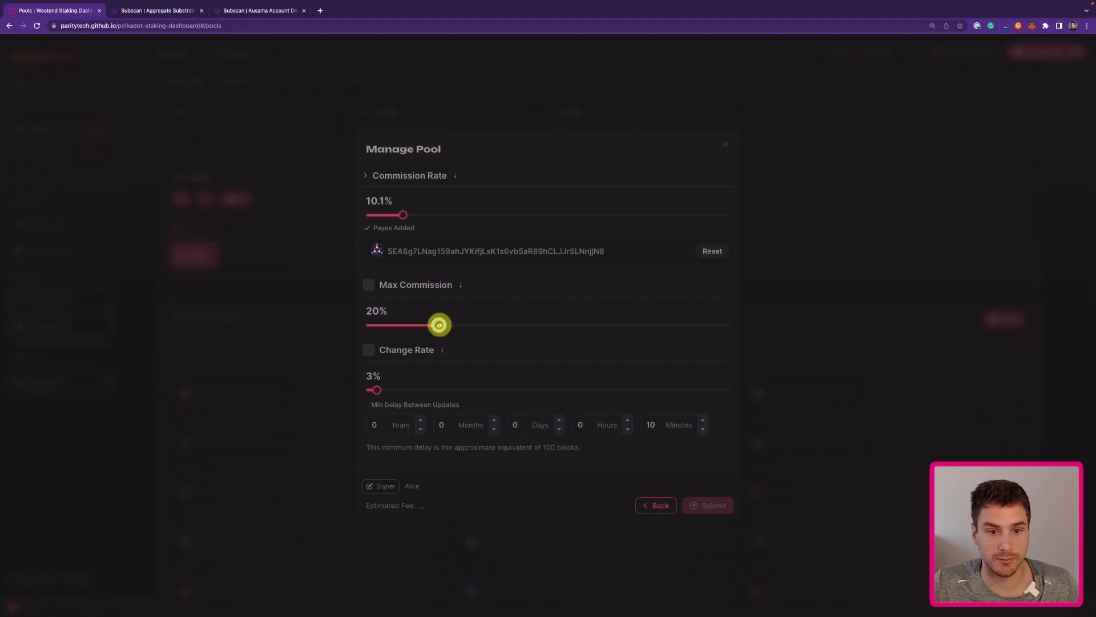
pyautogui.moveTo(440, 325); pyautogui.dragTo(452, 327)
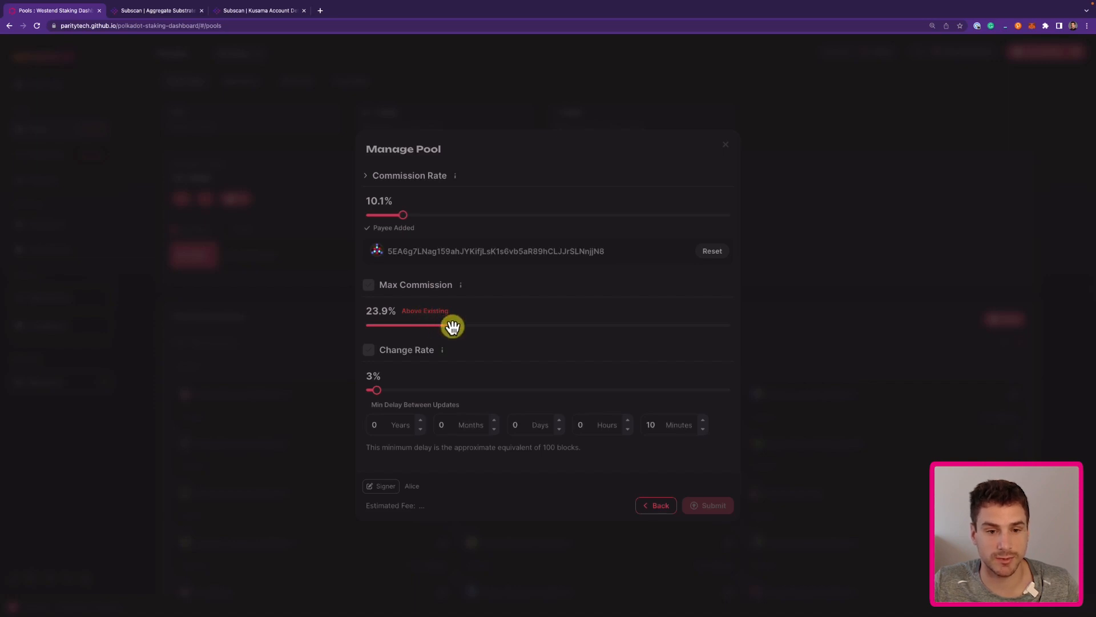
pyautogui.moveTo(451, 324); pyautogui.dragTo(427, 329)
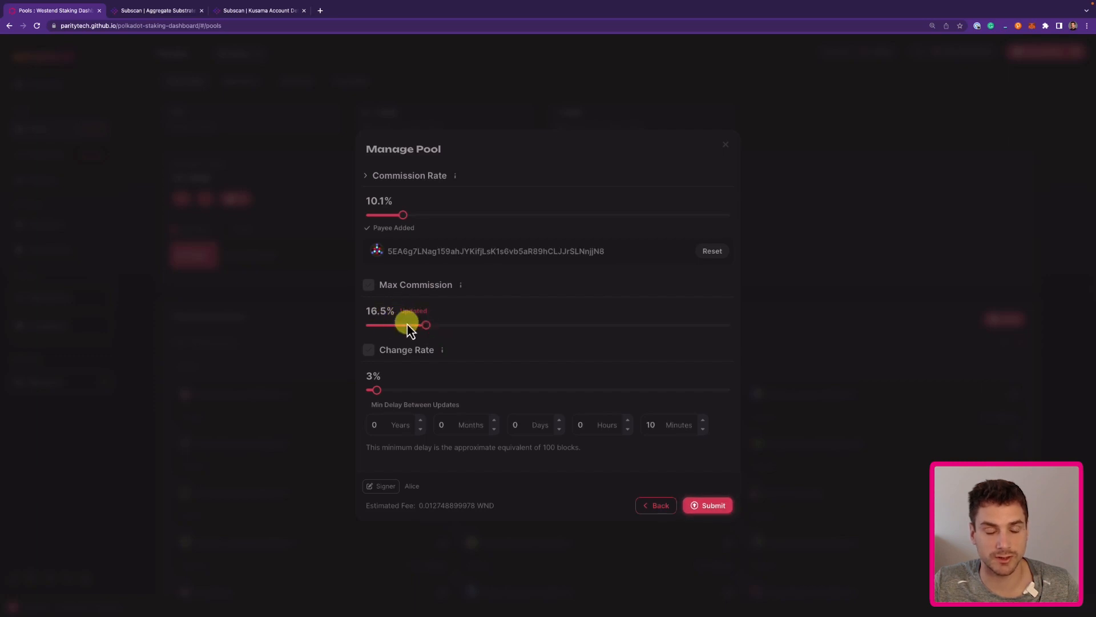
pyautogui.moveTo(424, 324); pyautogui.dragTo(438, 325)
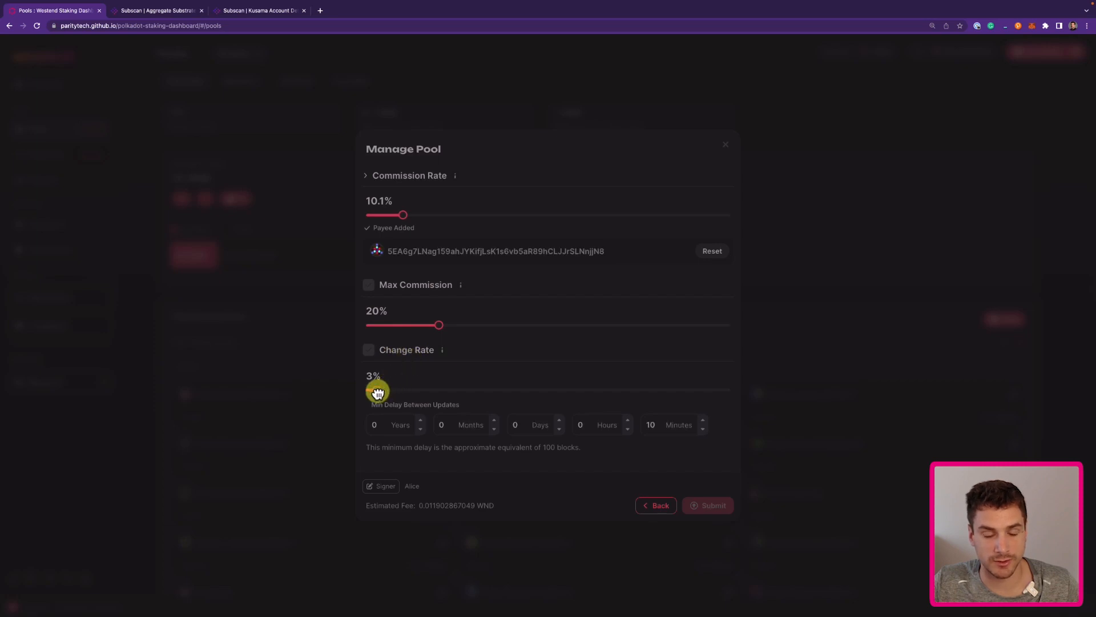
pyautogui.moveTo(377, 390)
pyautogui.mouseDown()
pyautogui.moveTo(387, 392)
pyautogui.moveTo(377, 391)
pyautogui.mouseUp()
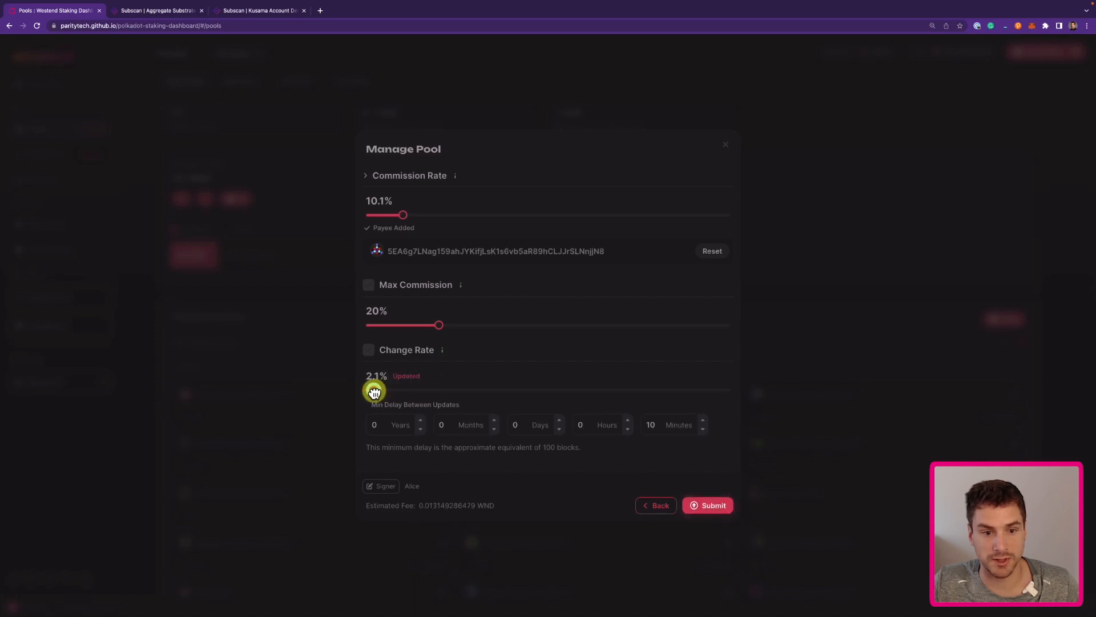
pyautogui.moveTo(376, 391); pyautogui.dragTo(377, 391)
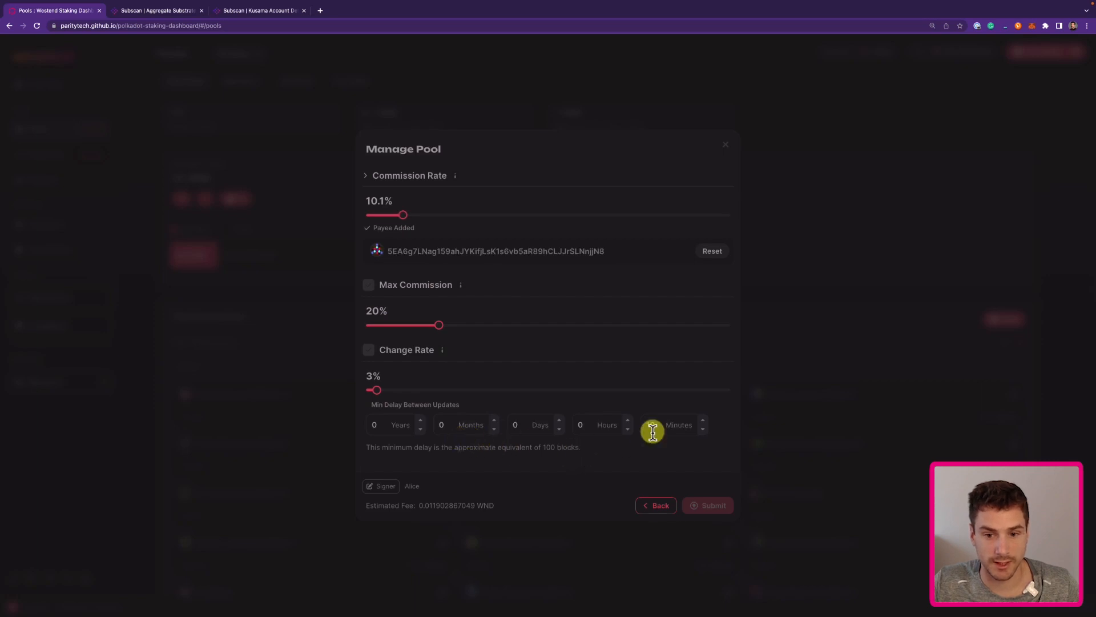
pyautogui.click(704, 429)
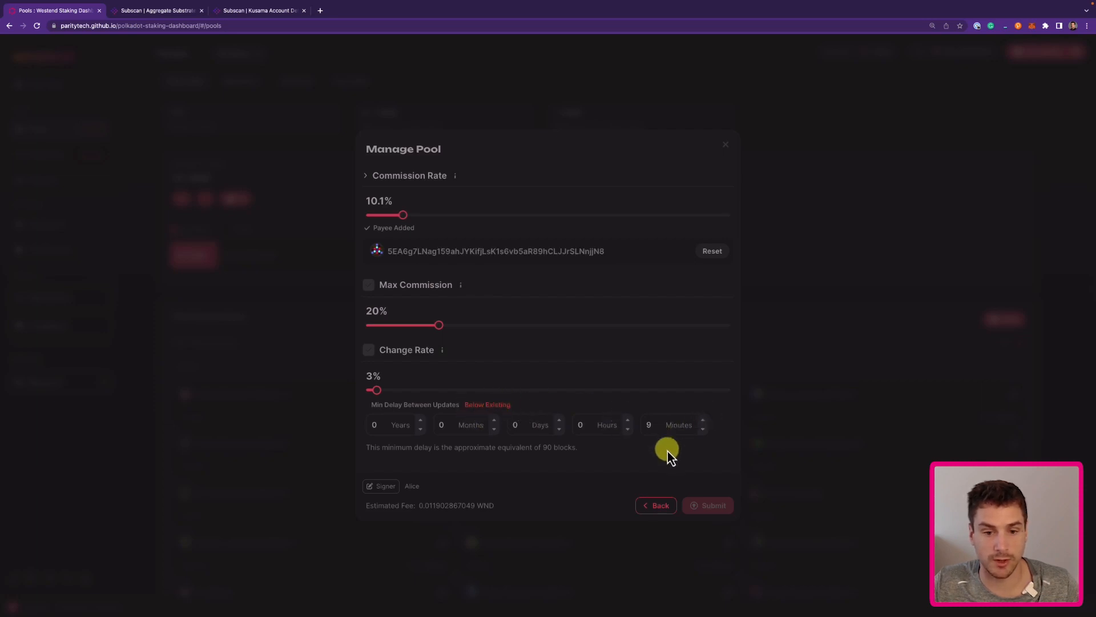
pyautogui.click(703, 422)
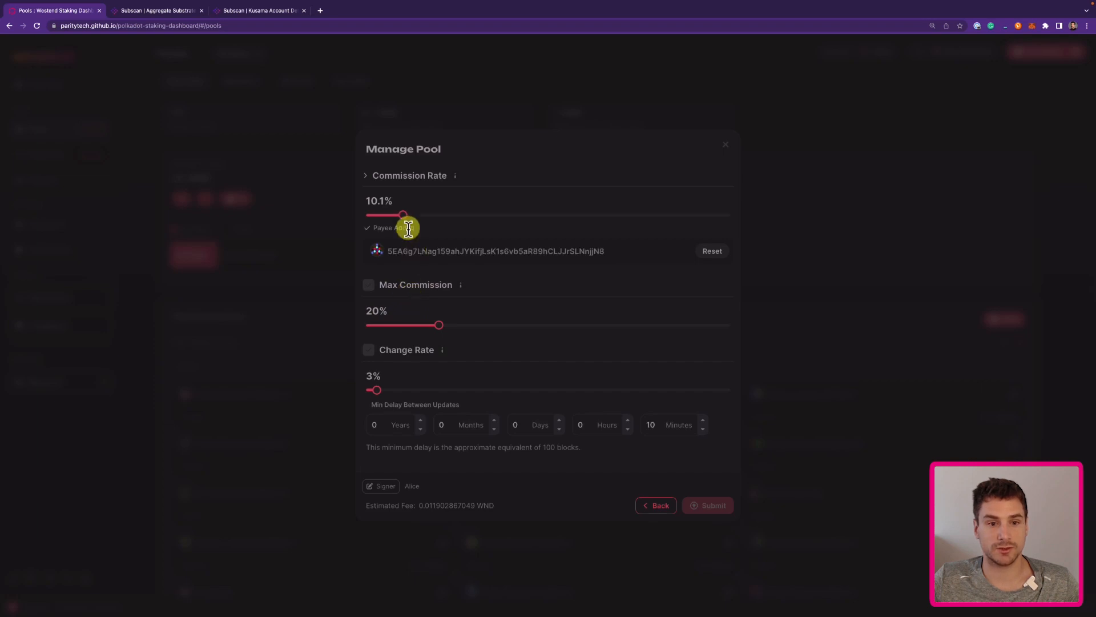
# Try the Commission Rate slider at 12.7% and 10.1%, finally settling it at 5.1%.
pyautogui.moveTo(404, 215); pyautogui.dragTo(411, 216)
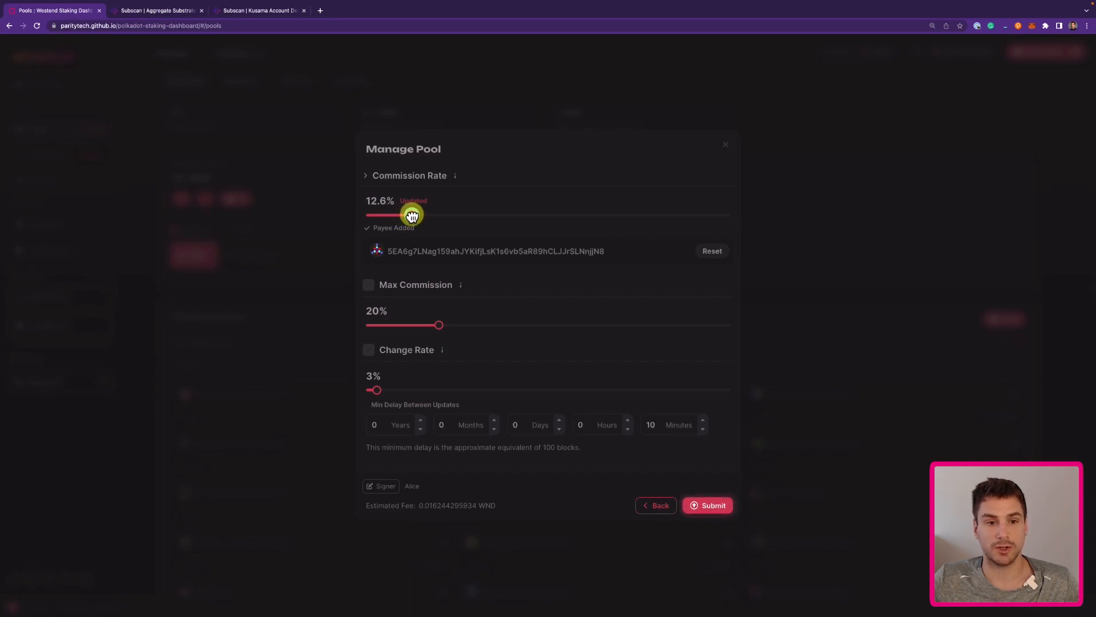
pyautogui.moveTo(412, 216); pyautogui.dragTo(416, 216)
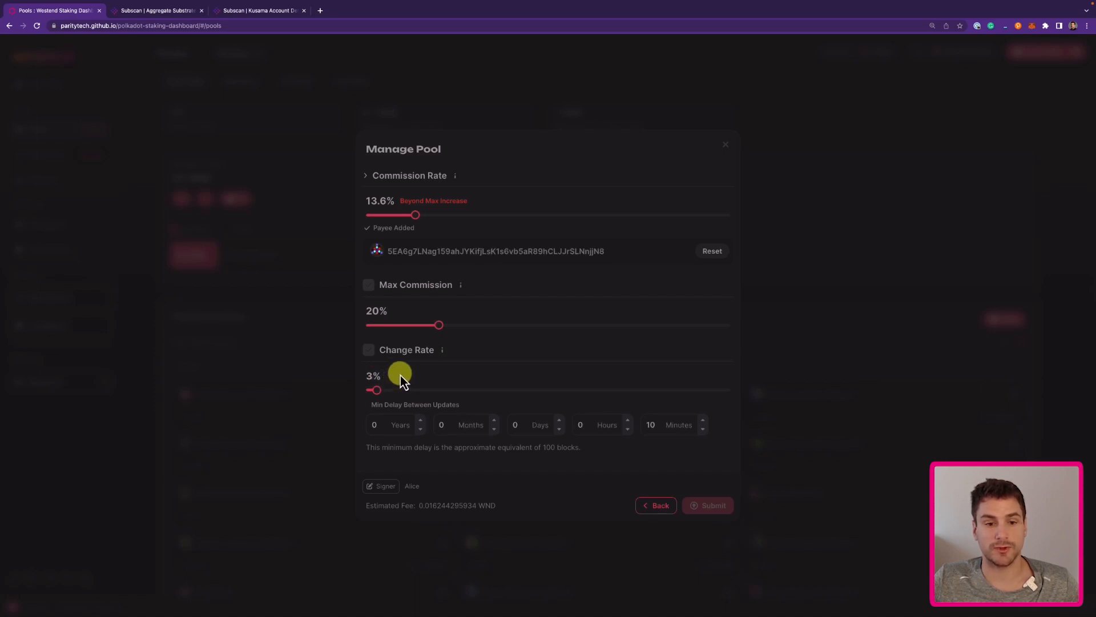
pyautogui.click(402, 215)
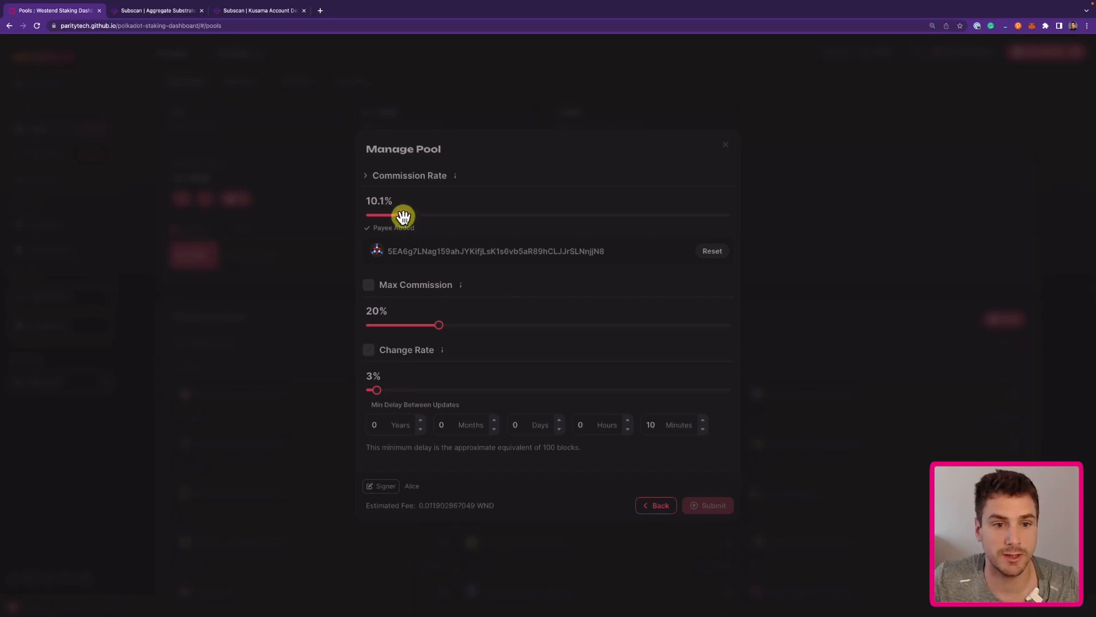
pyautogui.moveTo(402, 216)
pyautogui.mouseDown()
pyautogui.moveTo(444, 200)
pyautogui.moveTo(391, 216)
pyautogui.mouseUp()
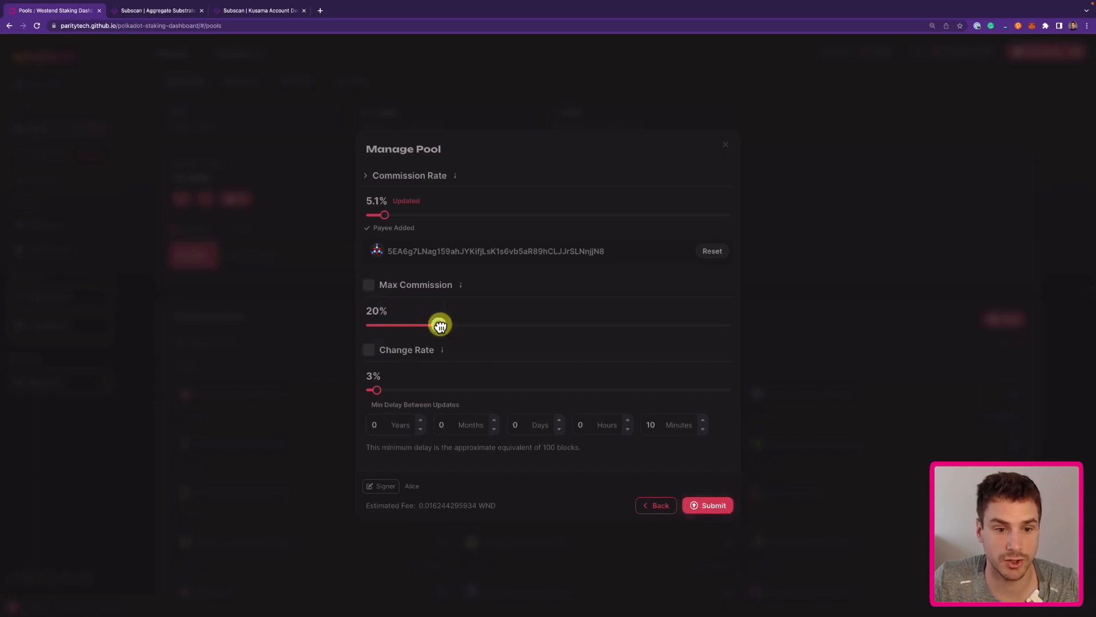
# Lower max commission to 16.8%, adjust change rate and delay, then submit a 13% commission rate.
pyautogui.moveTo(440, 326)
pyautogui.mouseDown()
pyautogui.moveTo(455, 323)
pyautogui.moveTo(428, 325)
pyautogui.mouseUp()
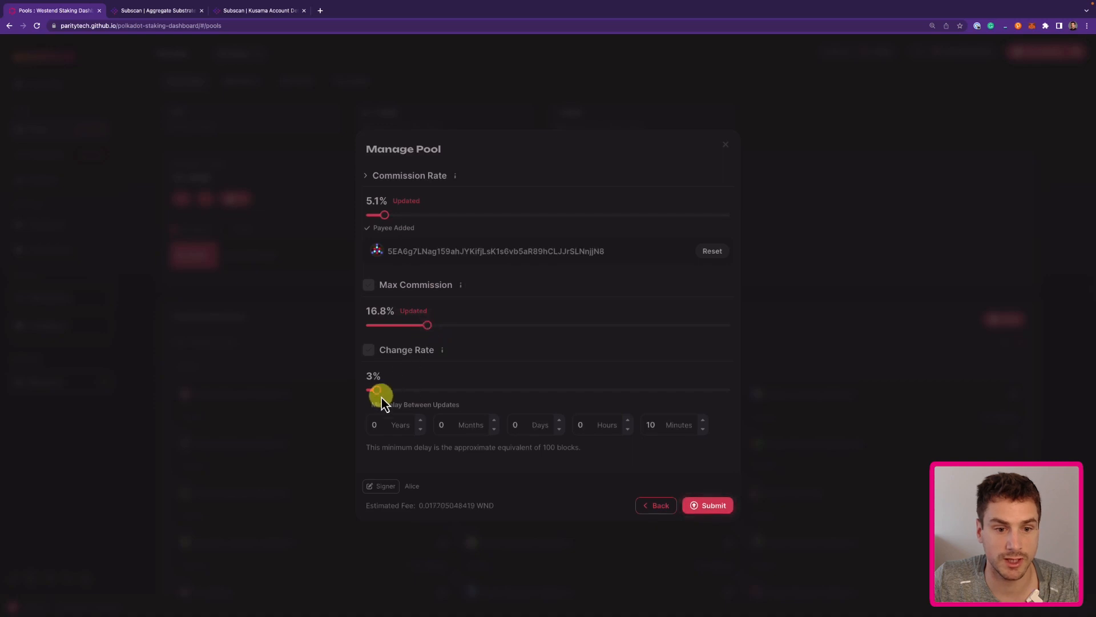
pyautogui.moveTo(377, 390); pyautogui.dragTo(374, 390)
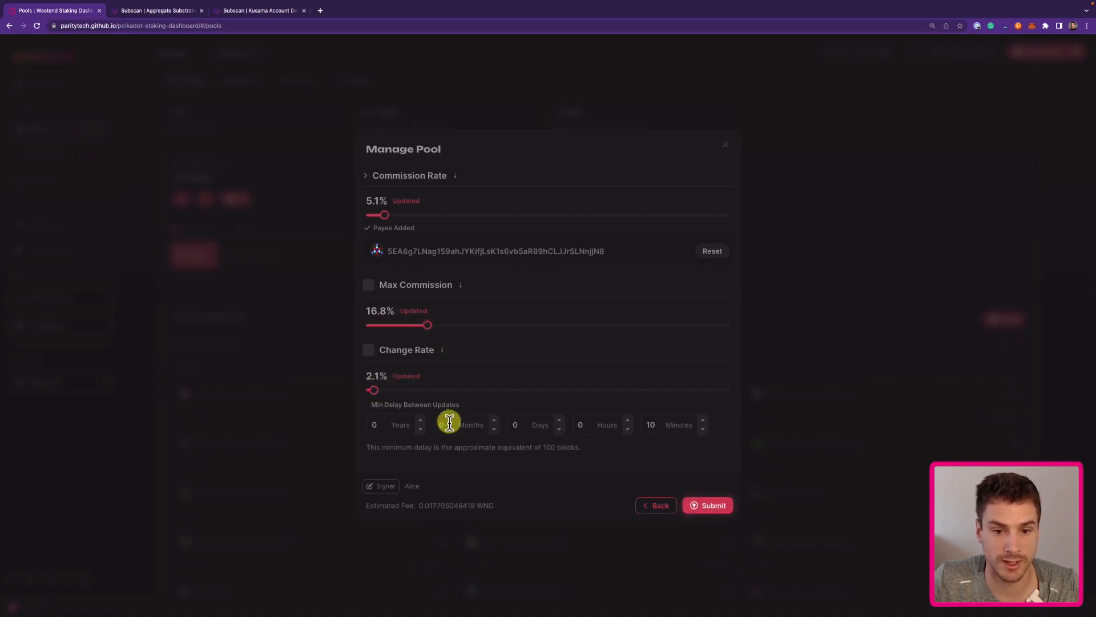
pyautogui.click(704, 433)
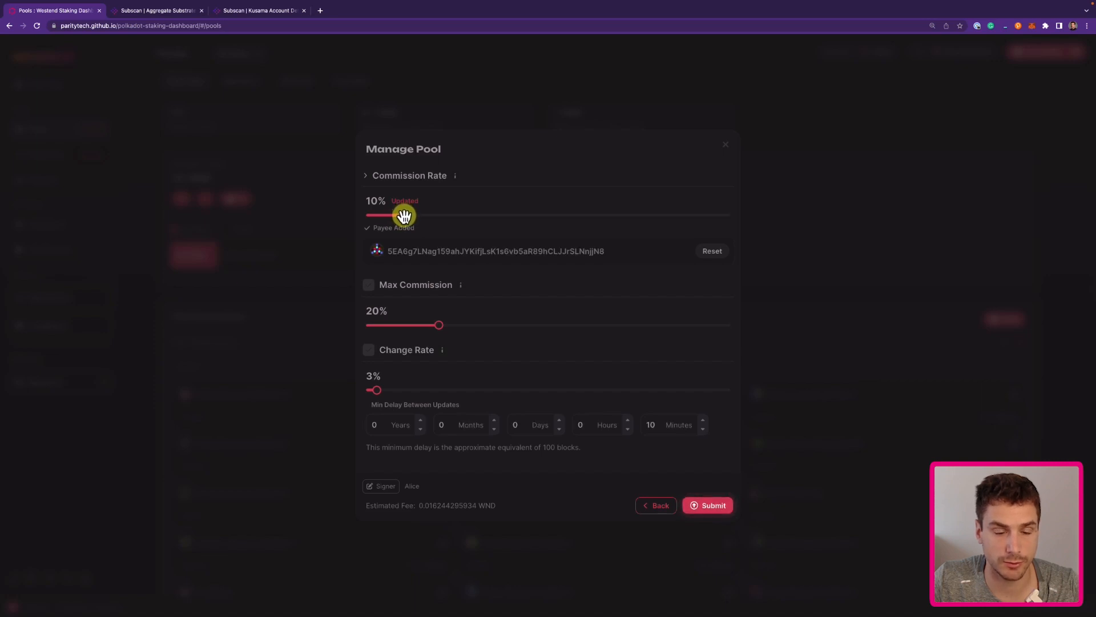
pyautogui.moveTo(405, 216); pyautogui.dragTo(413, 216)
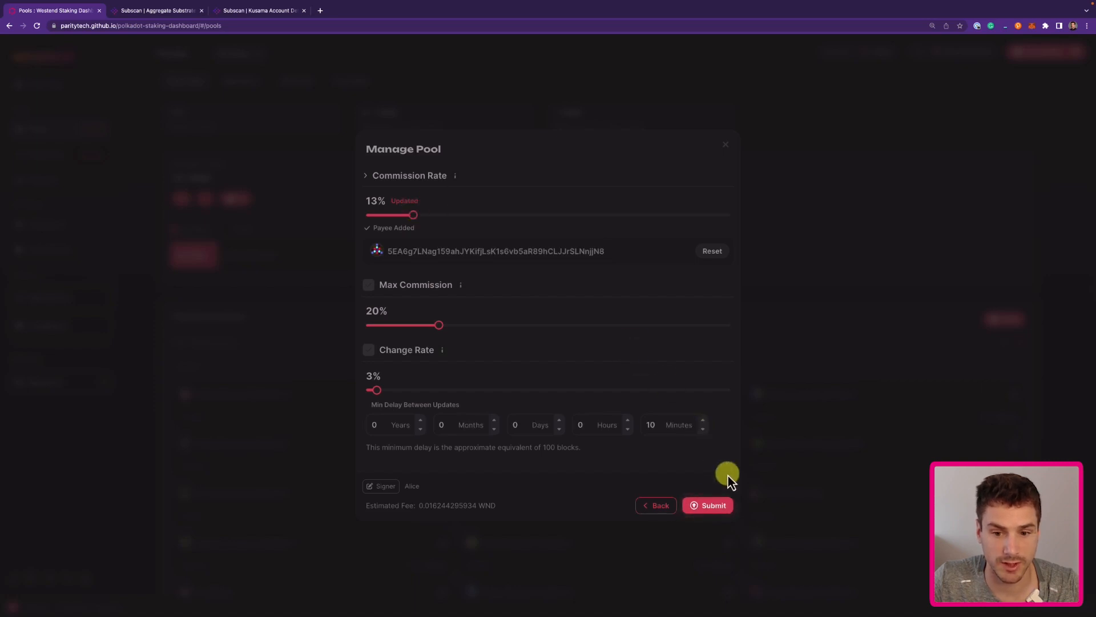
pyautogui.click(714, 507)
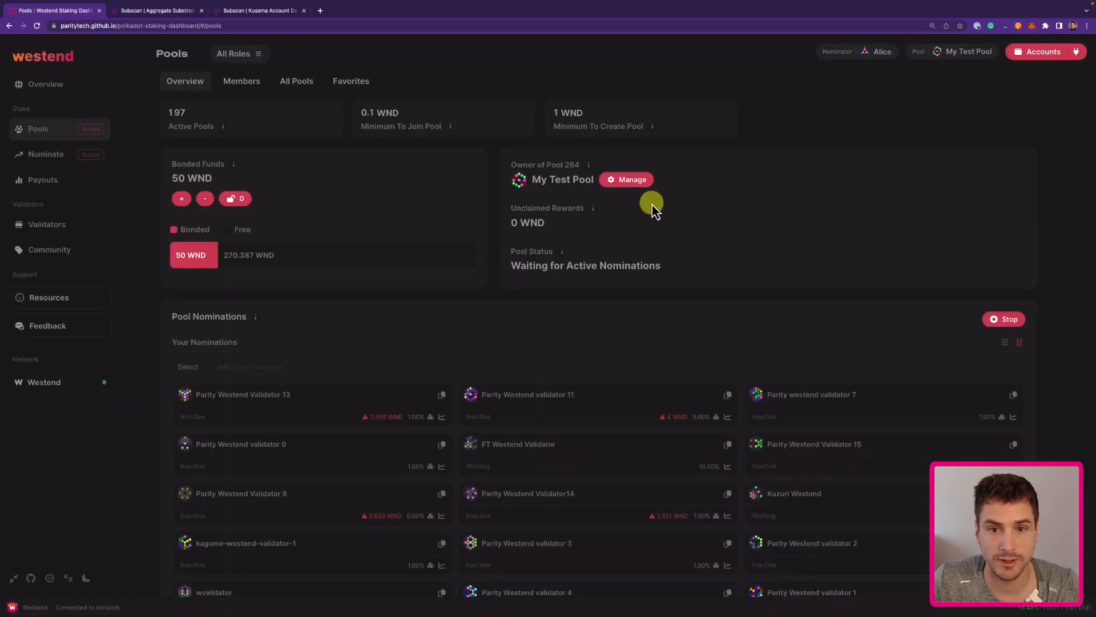
# Reopen the commission settings and submit a 16% commission rate, which fails.
pyautogui.click(632, 184)
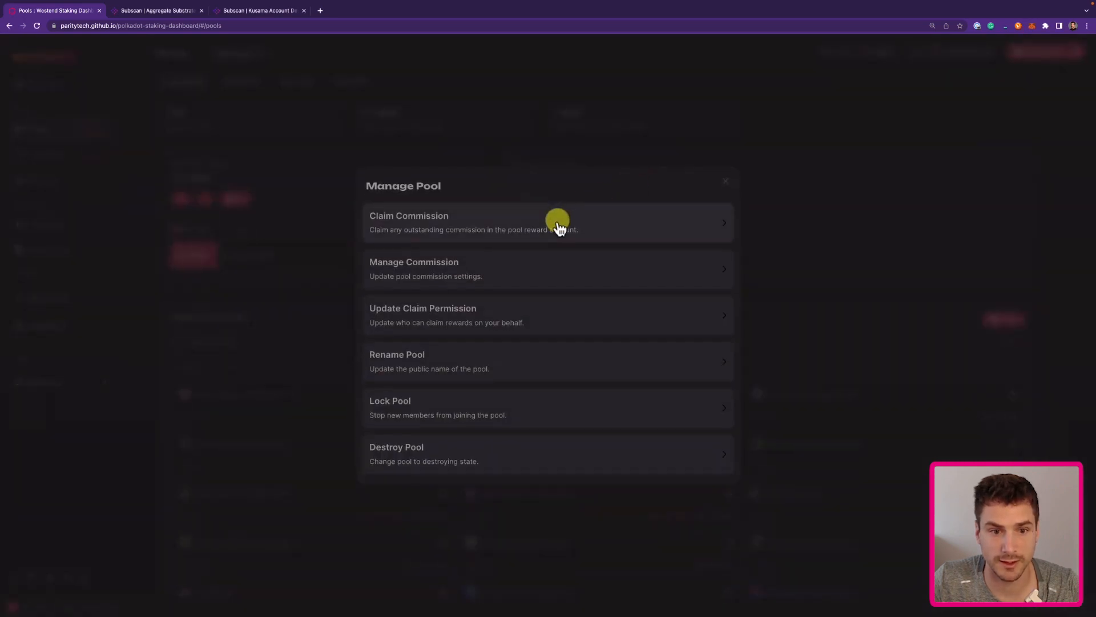
pyautogui.click(481, 273)
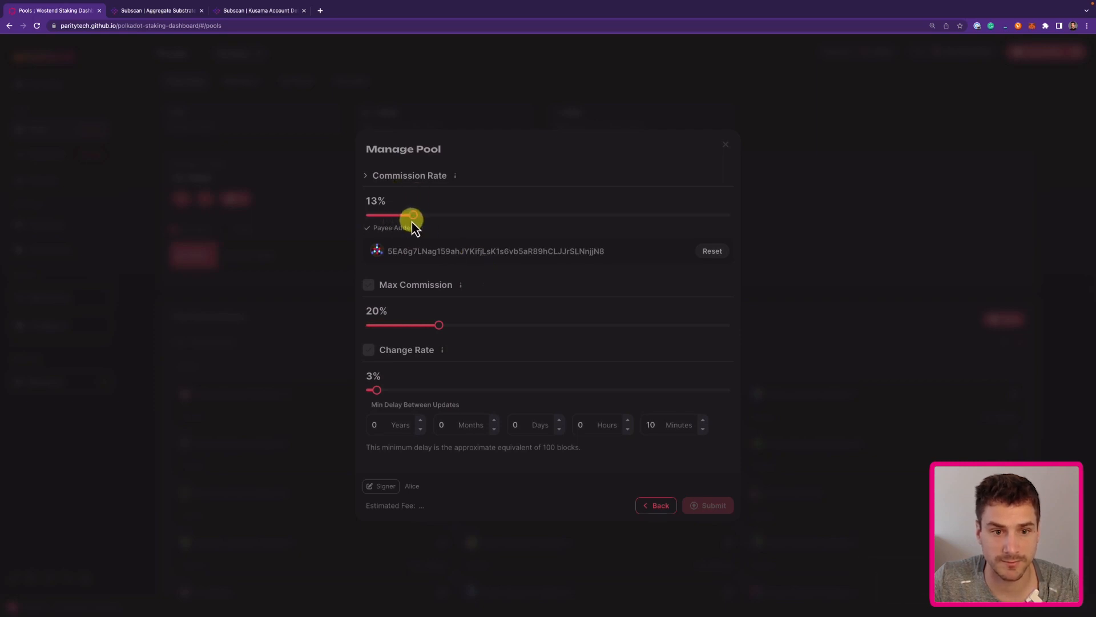
pyautogui.moveTo(414, 217); pyautogui.dragTo(424, 215)
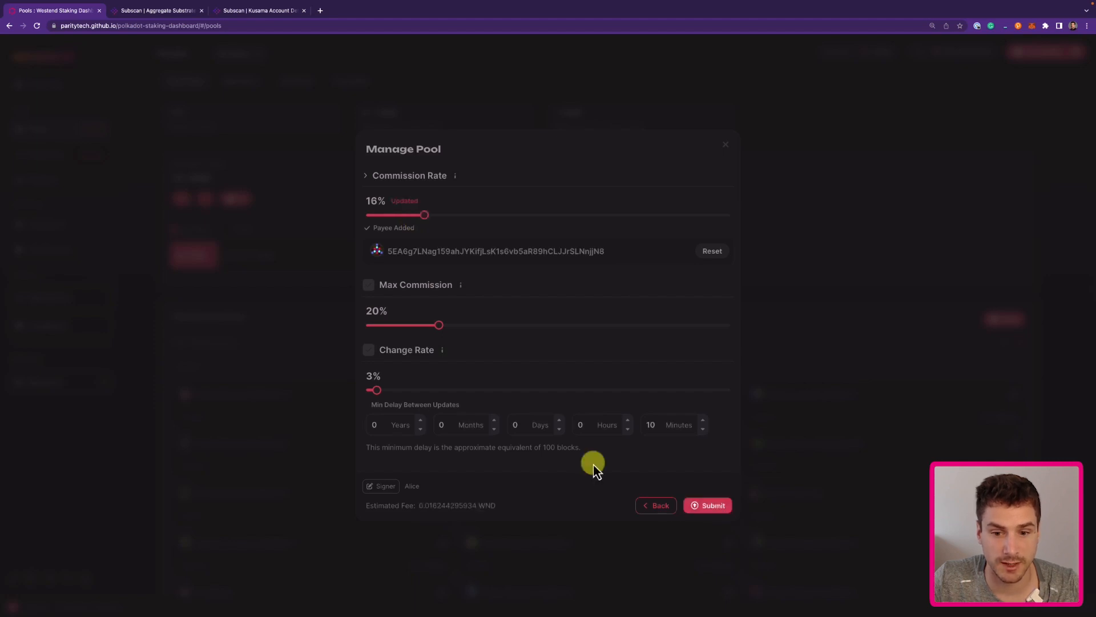
pyautogui.click(711, 506)
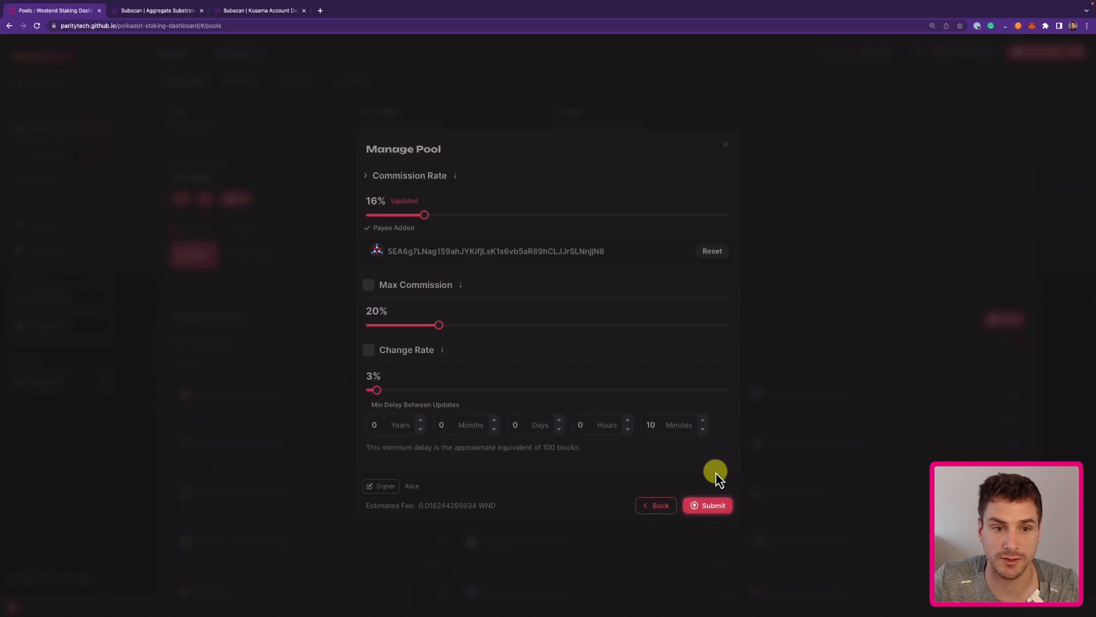
pyautogui.click(708, 506)
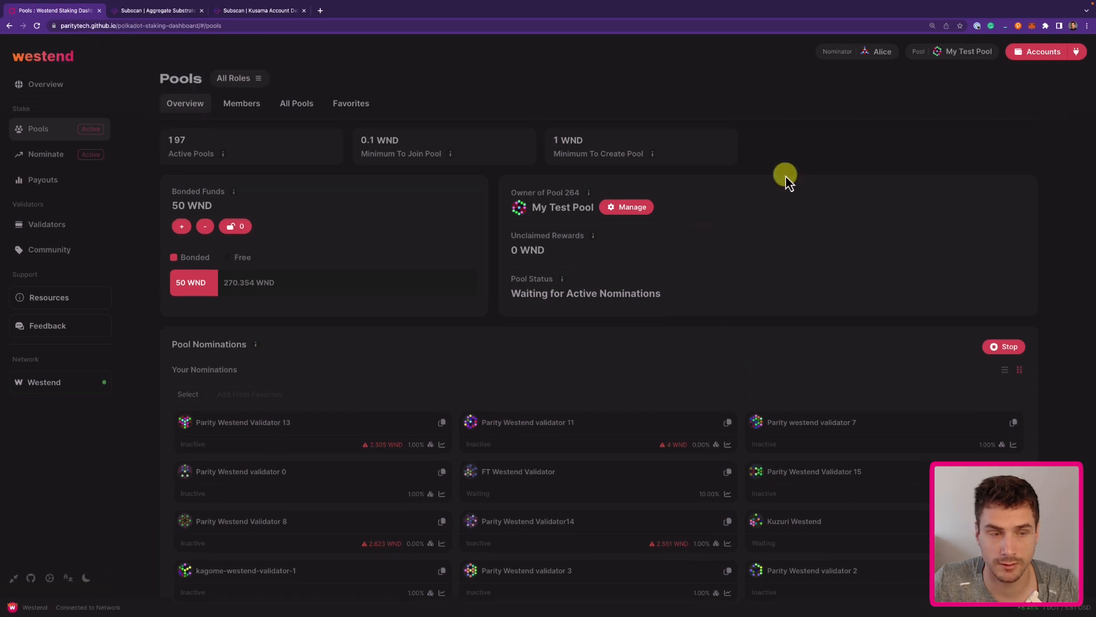
# Close the commission settings unchanged and connect a different, non-staking account.
pyautogui.click(645, 209)
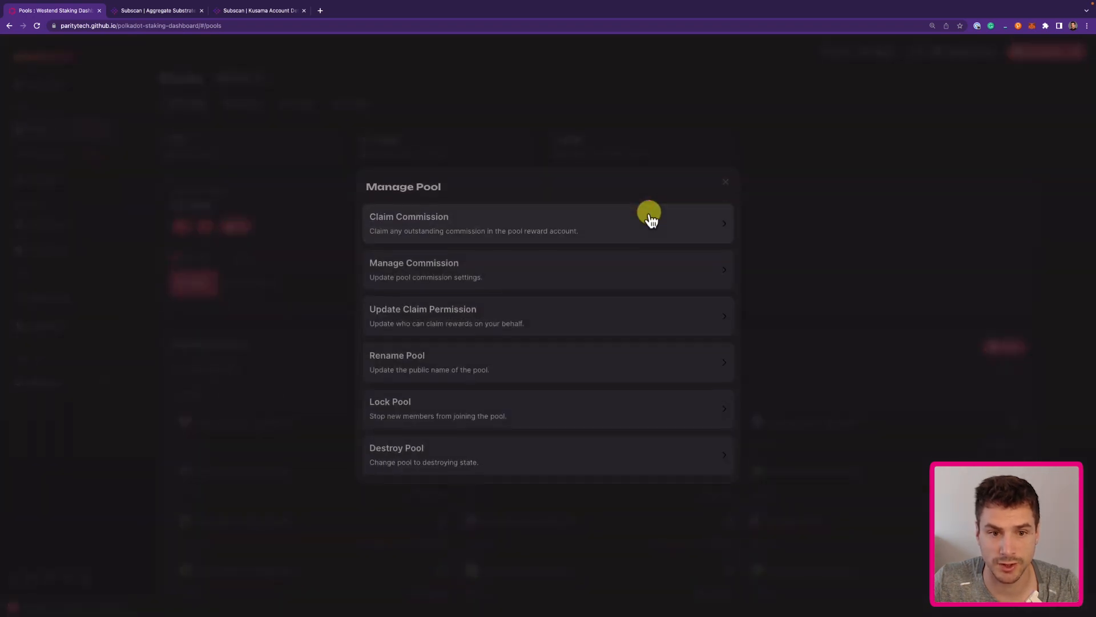
pyautogui.click(513, 268)
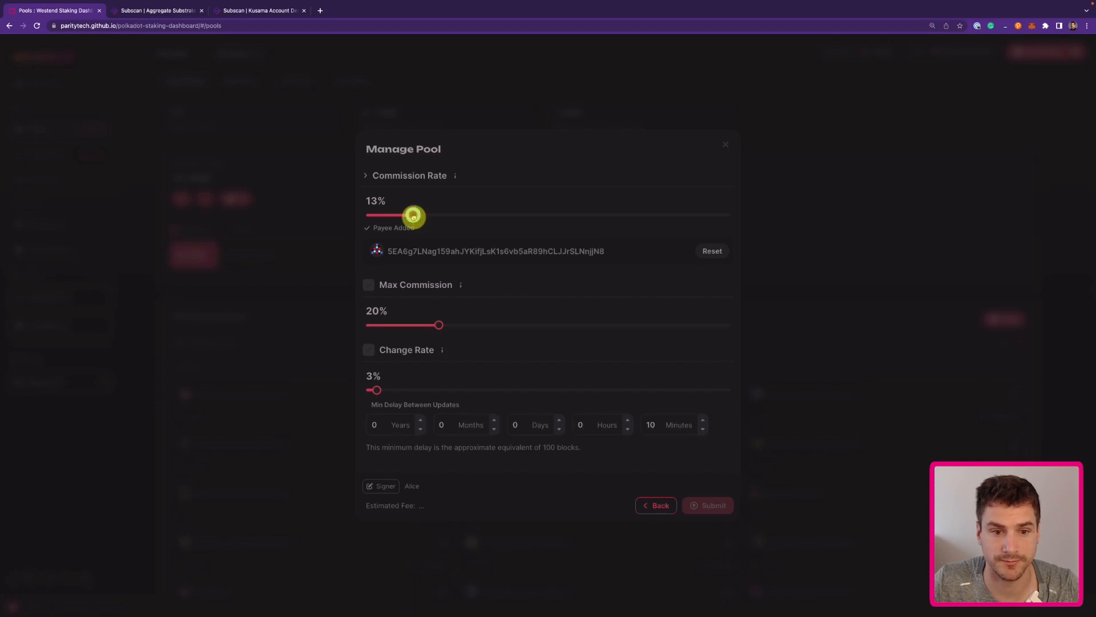
pyautogui.click(776, 230)
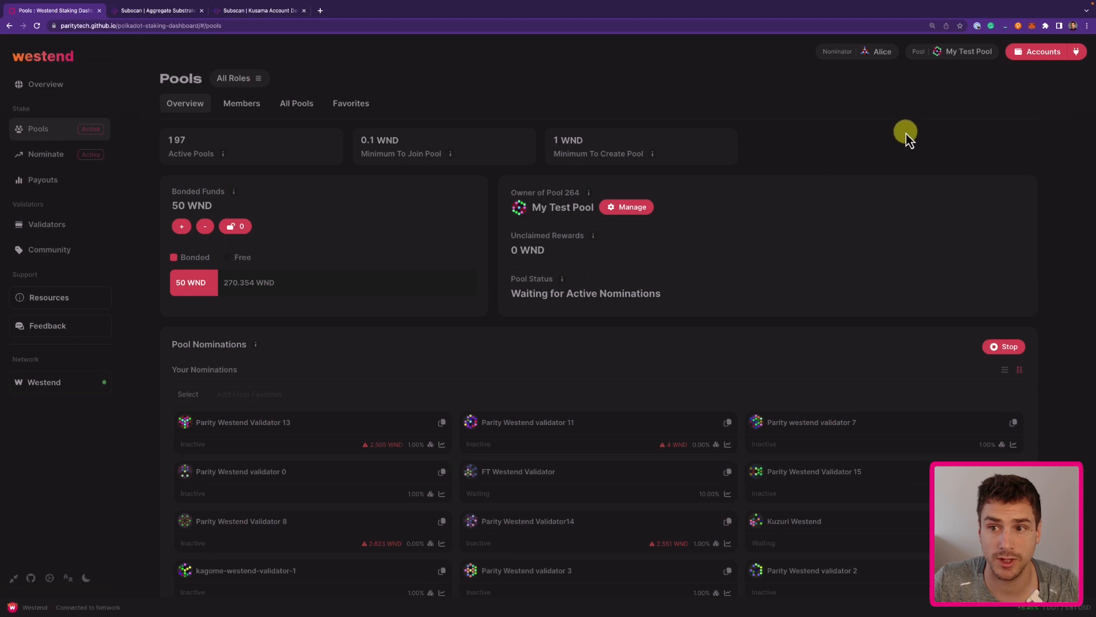
pyautogui.click(1043, 55)
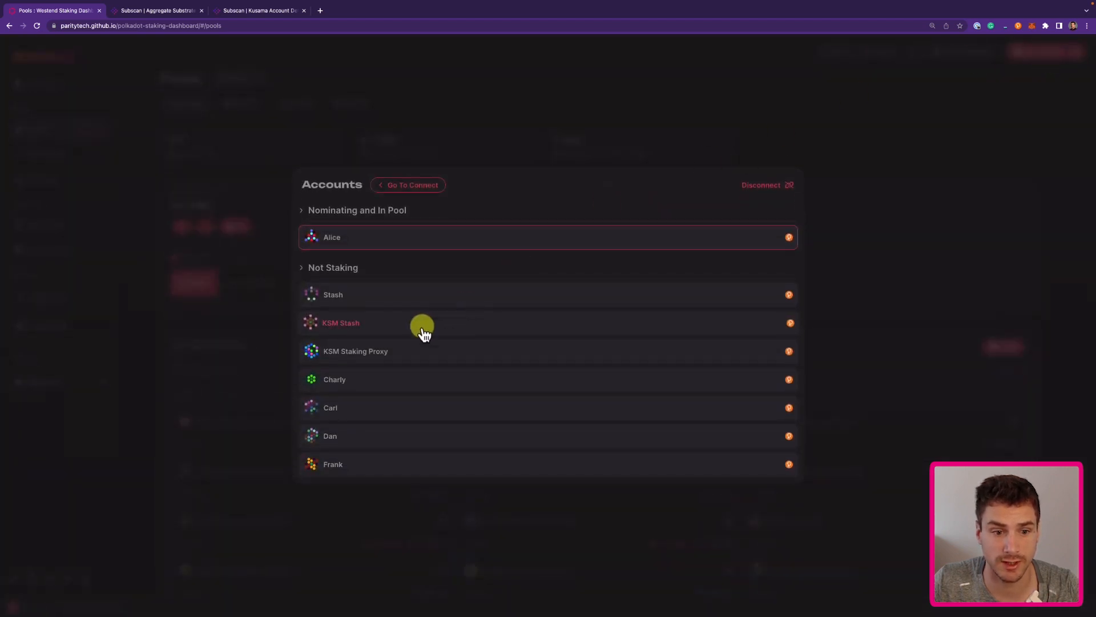
pyautogui.click(350, 382)
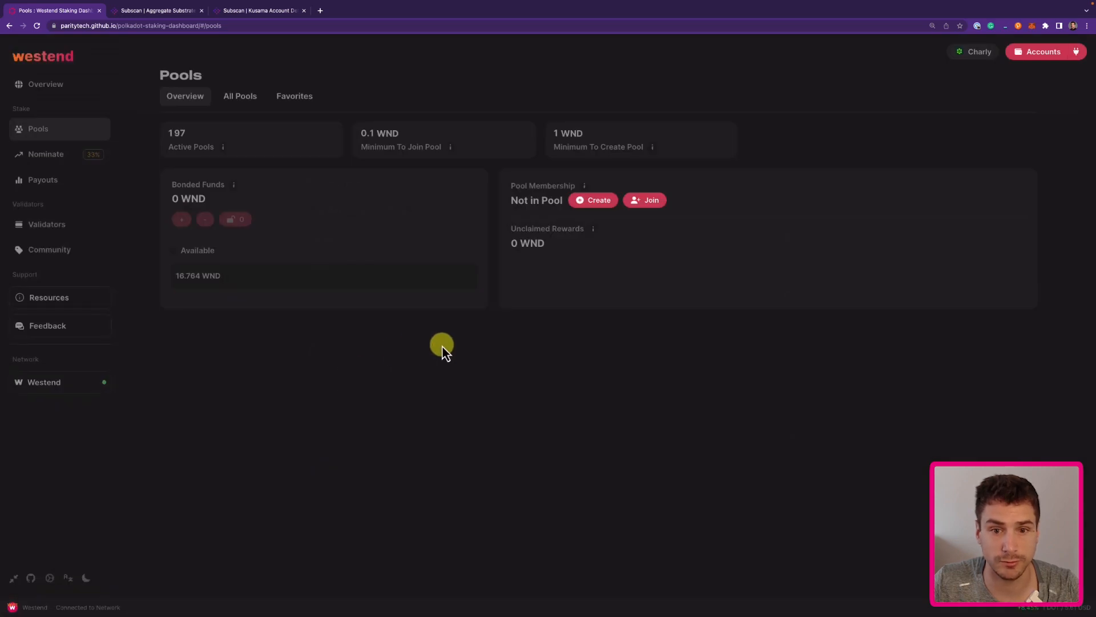
# Search all pools for 'my test', include inactive pools, and start joining My Test Pool.
pyautogui.click(654, 204)
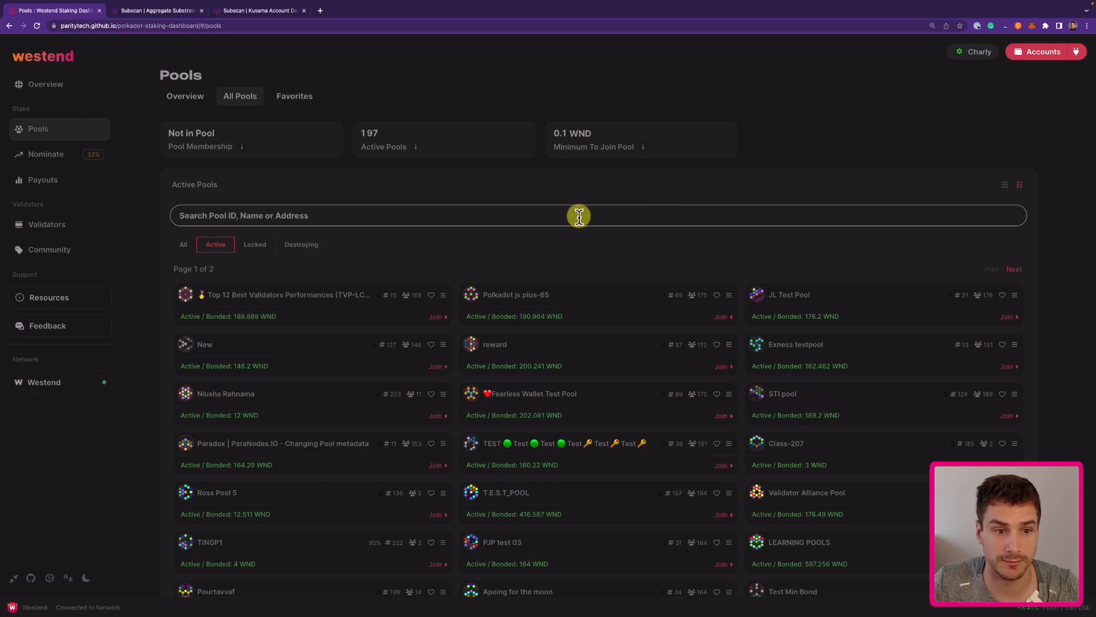
pyautogui.write('my test')
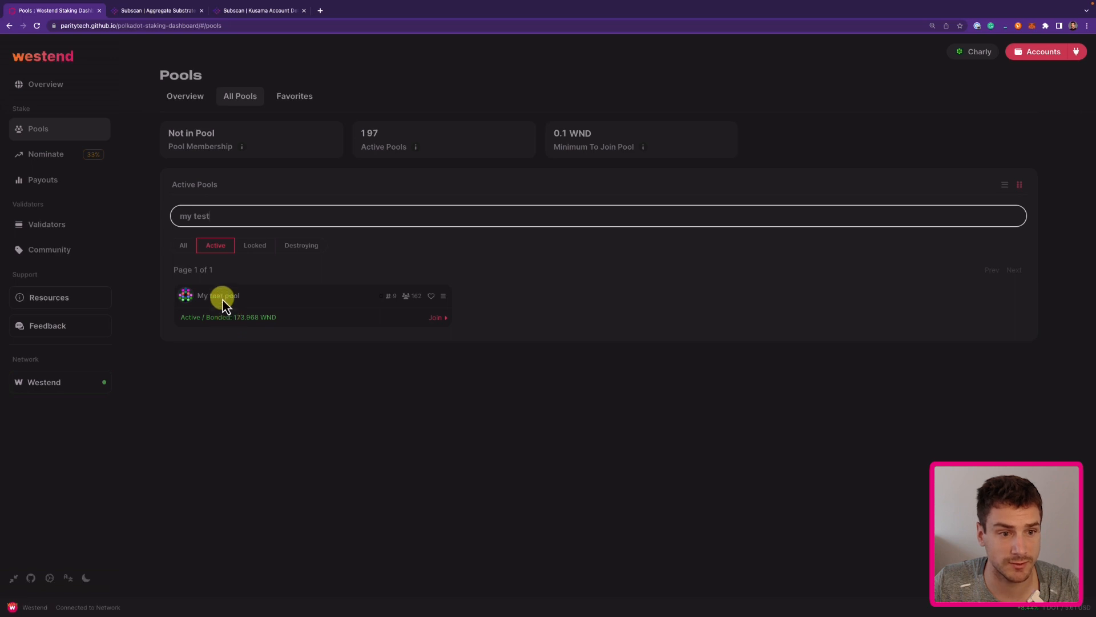
pyautogui.click(188, 250)
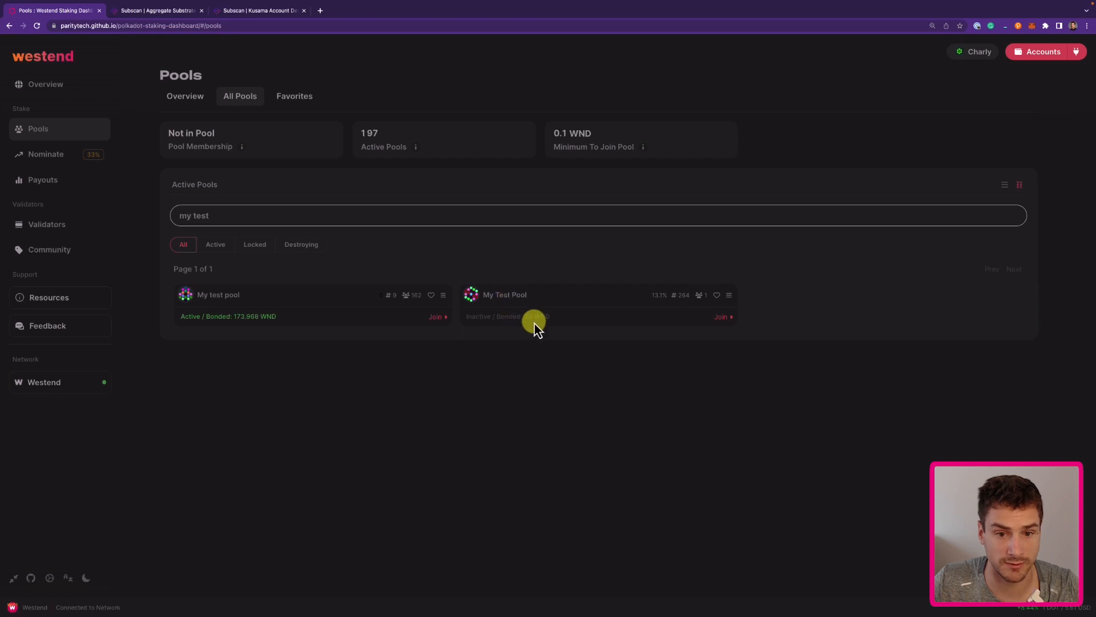
pyautogui.click(725, 317)
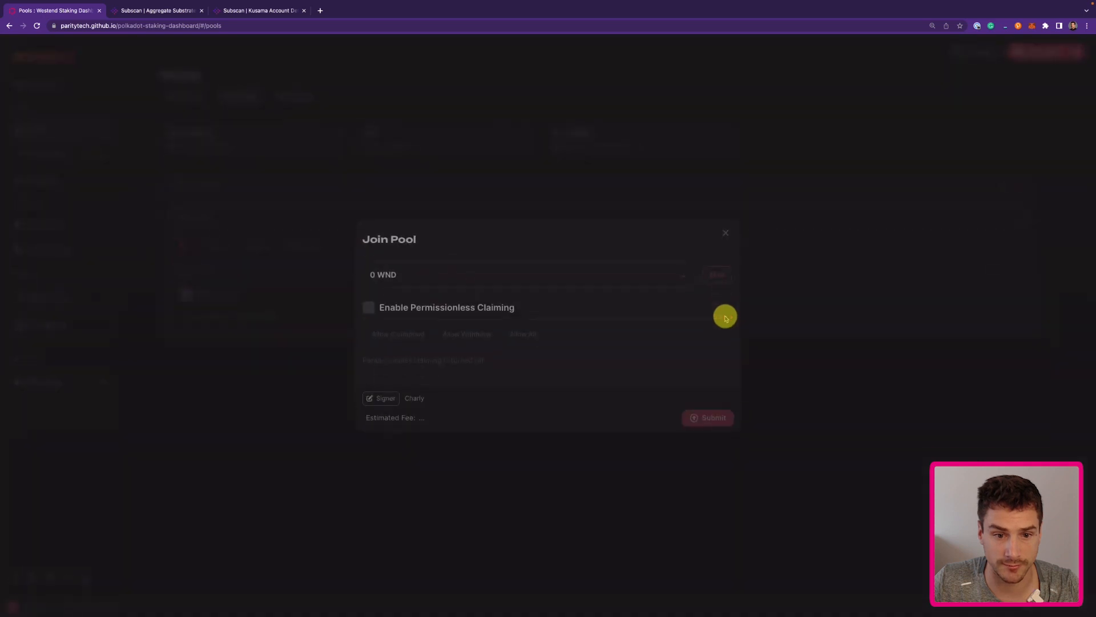
# Bond 5 WND into My Test Pool with permissionless claiming set to Allow All.
pyautogui.click(501, 271)
pyautogui.write('5')
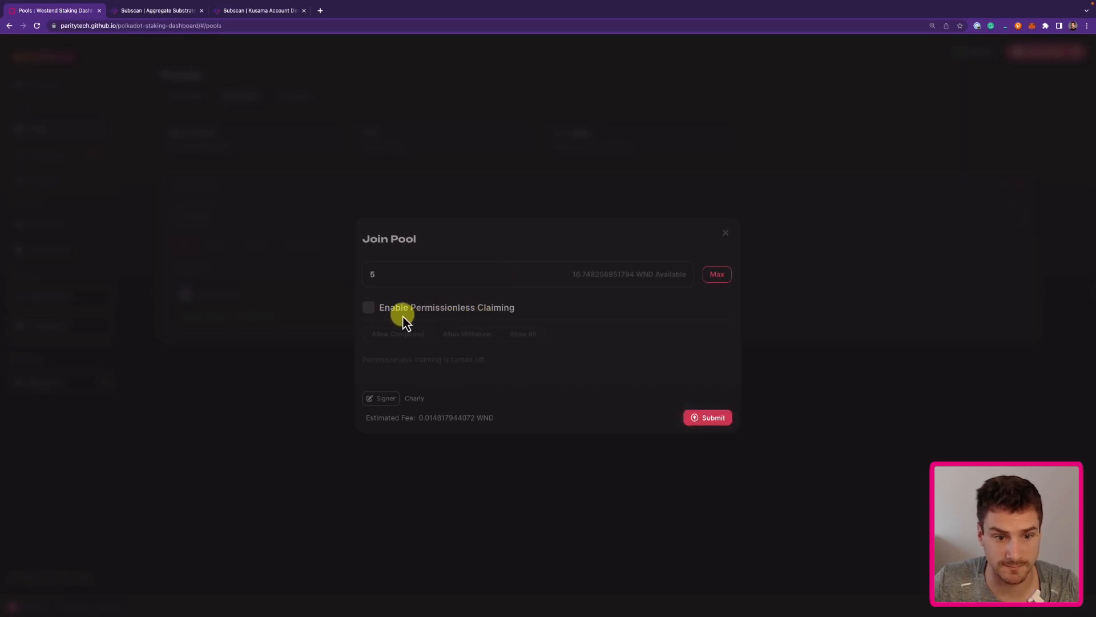
pyautogui.click(370, 311)
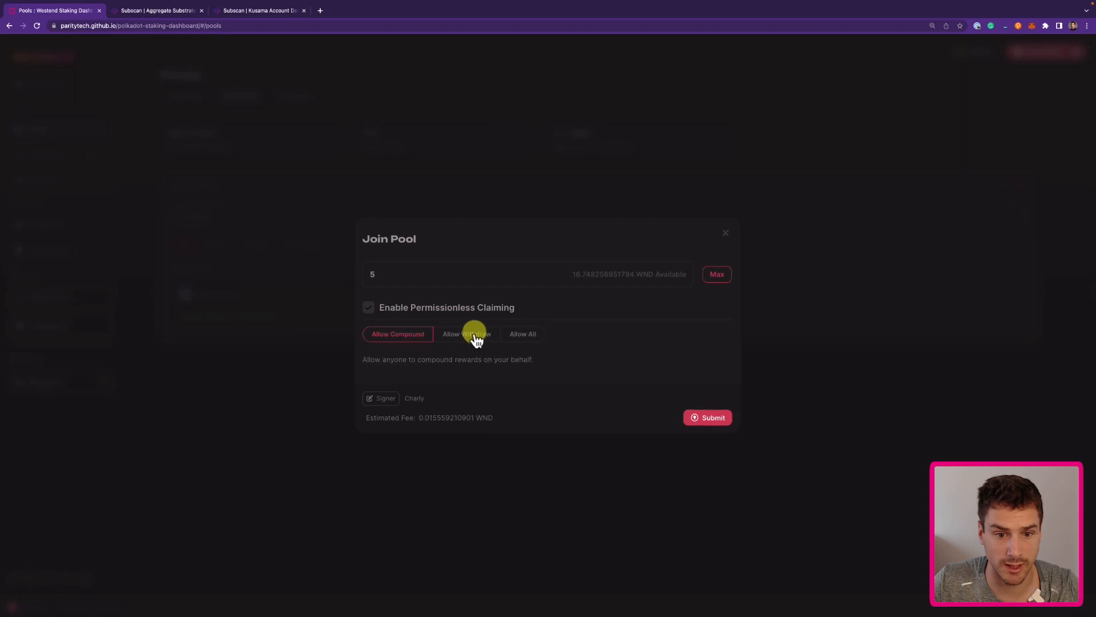
pyautogui.click(524, 340)
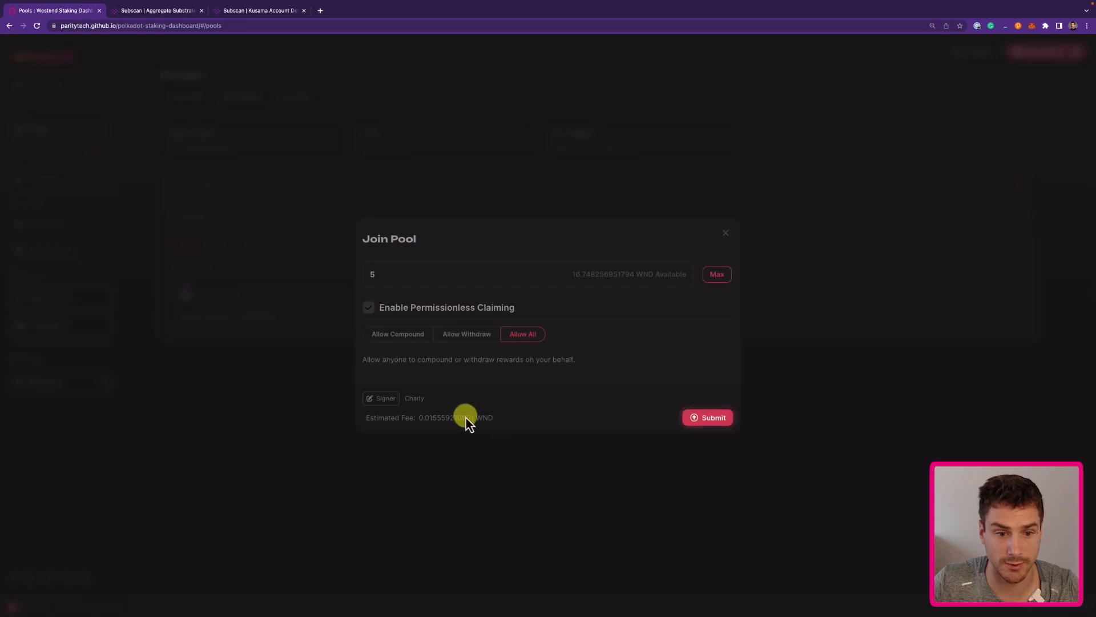
pyautogui.click(708, 418)
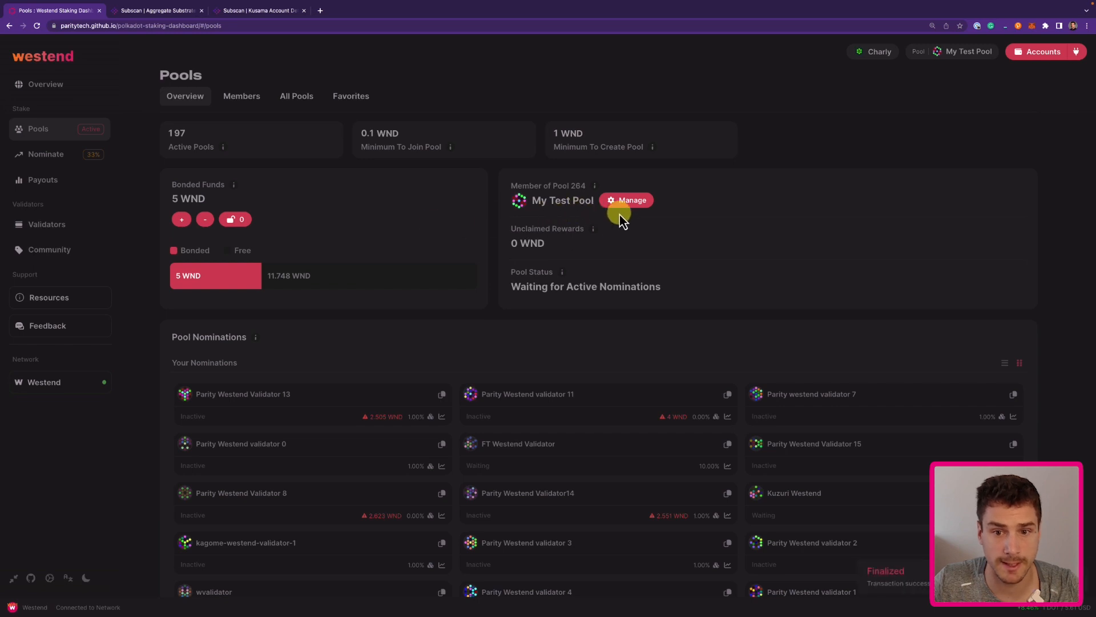
pyautogui.click(633, 207)
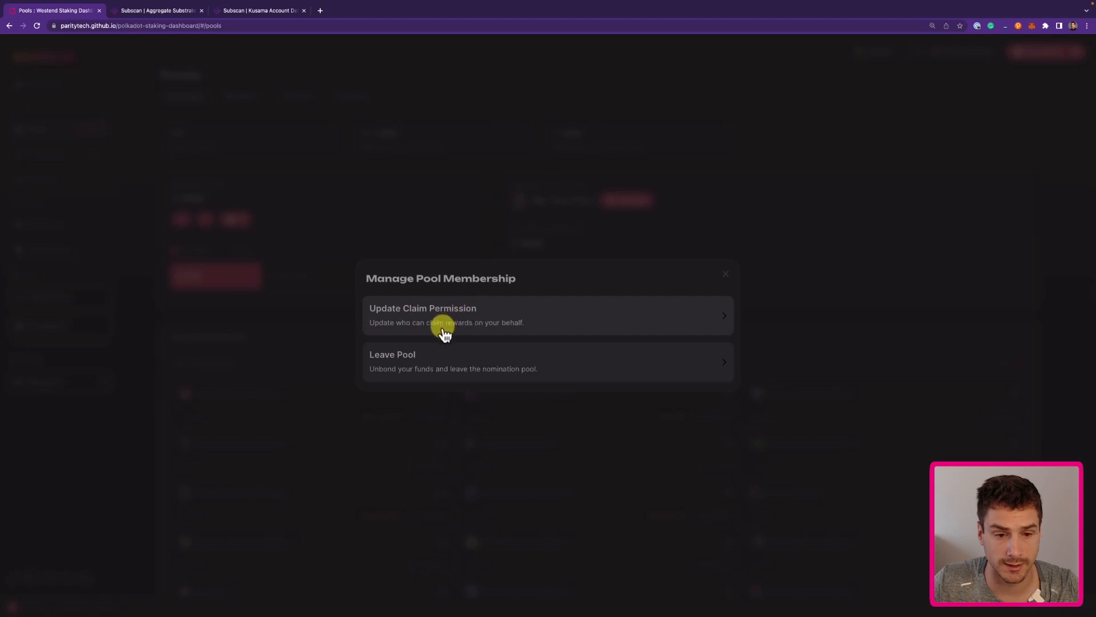
pyautogui.click(463, 325)
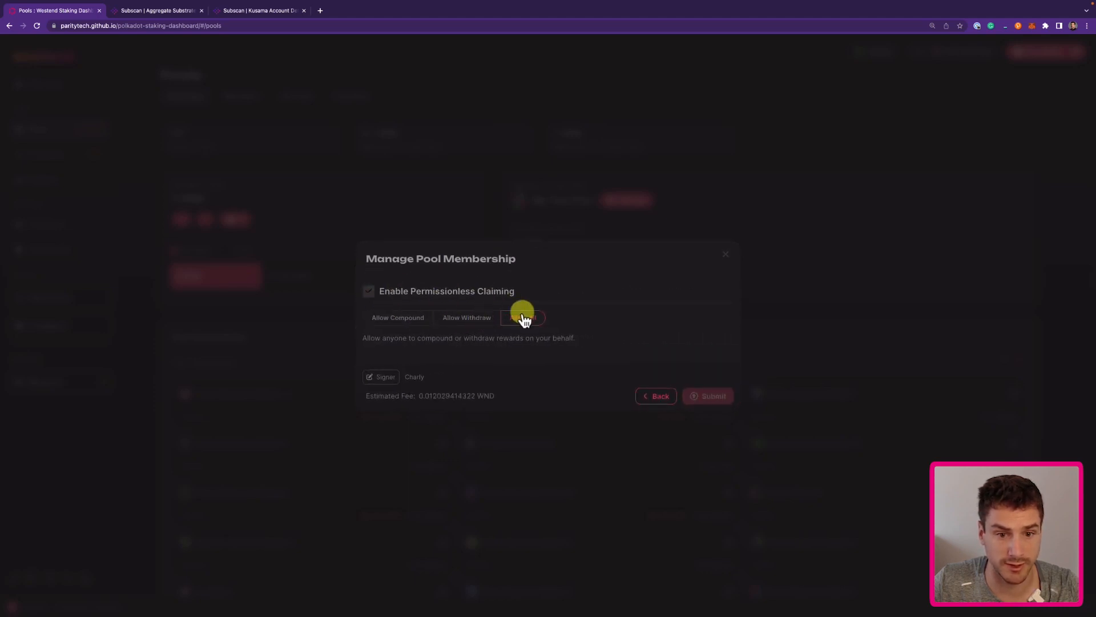
pyautogui.click(726, 255)
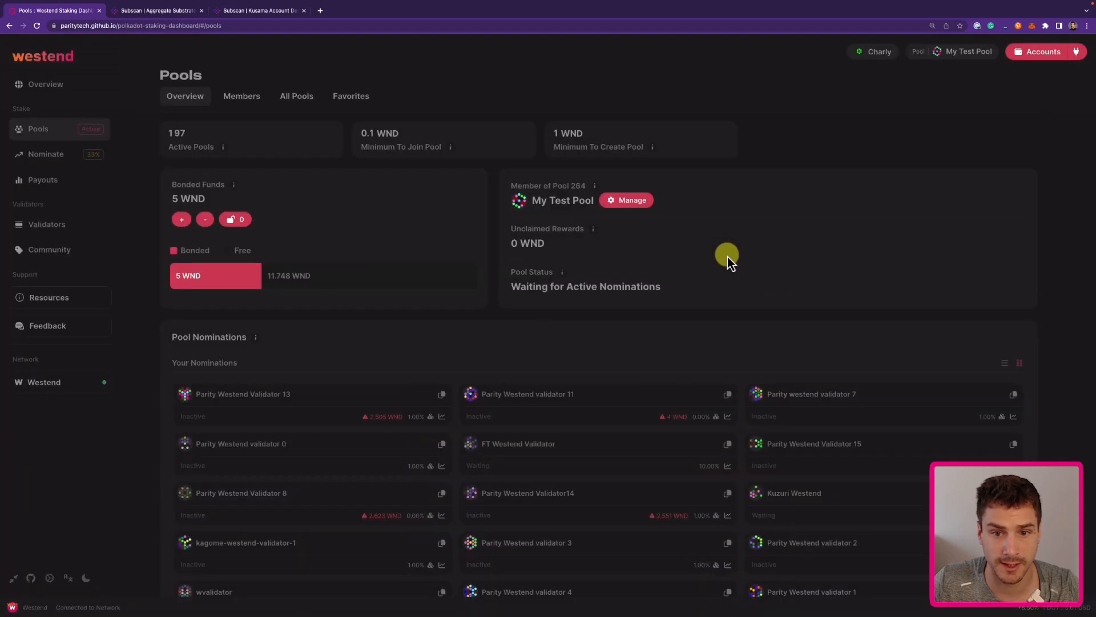
pyautogui.click(644, 203)
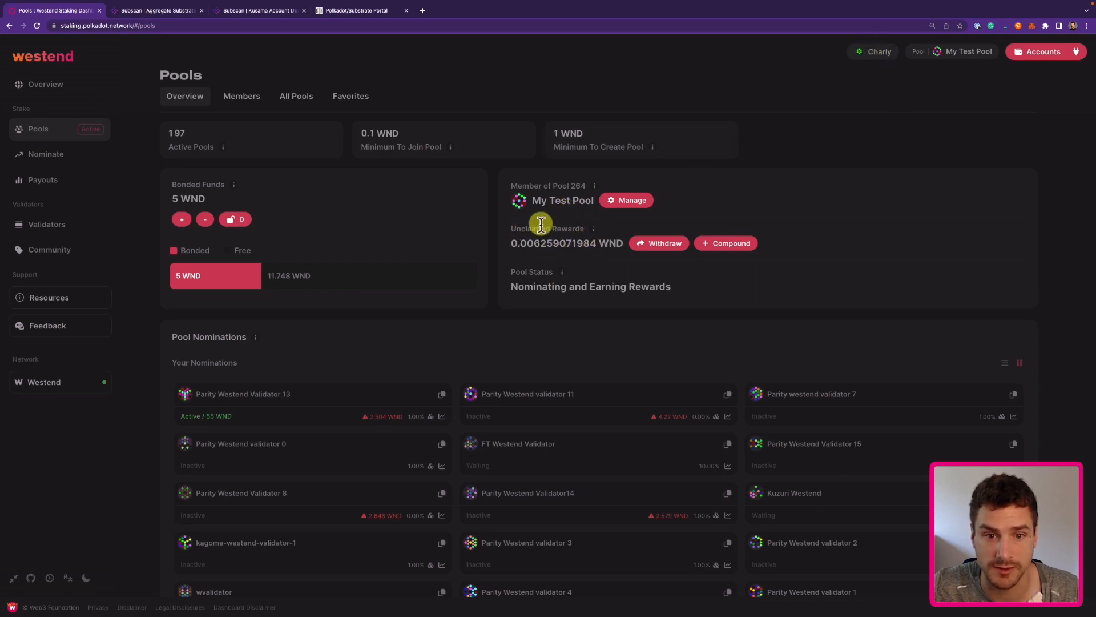
pyautogui.scroll(-1, 433, 296)
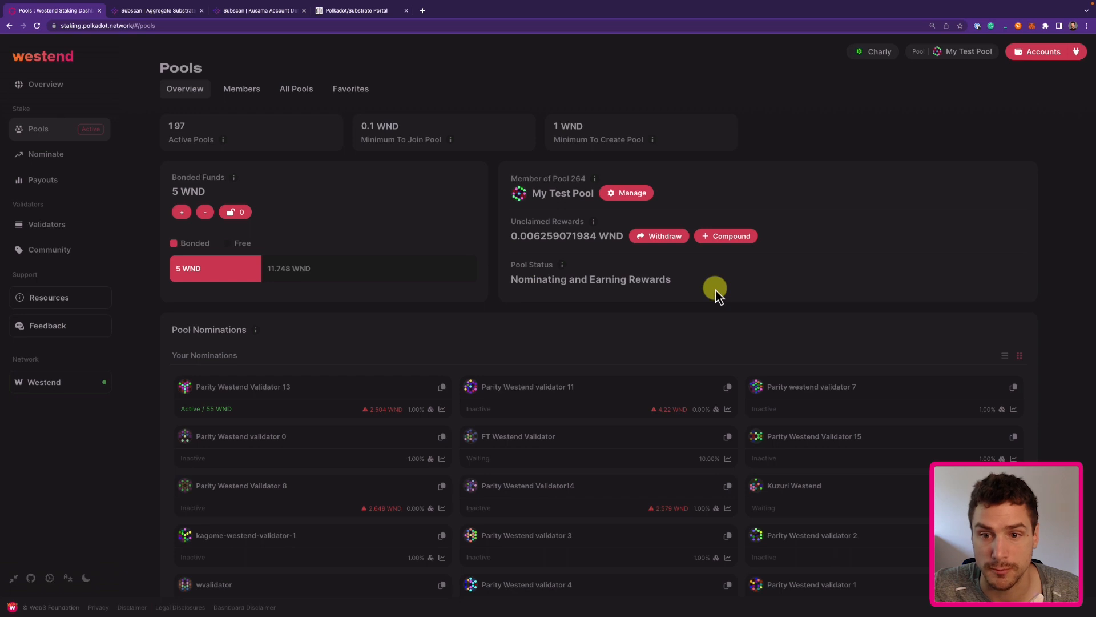
pyautogui.click(632, 192)
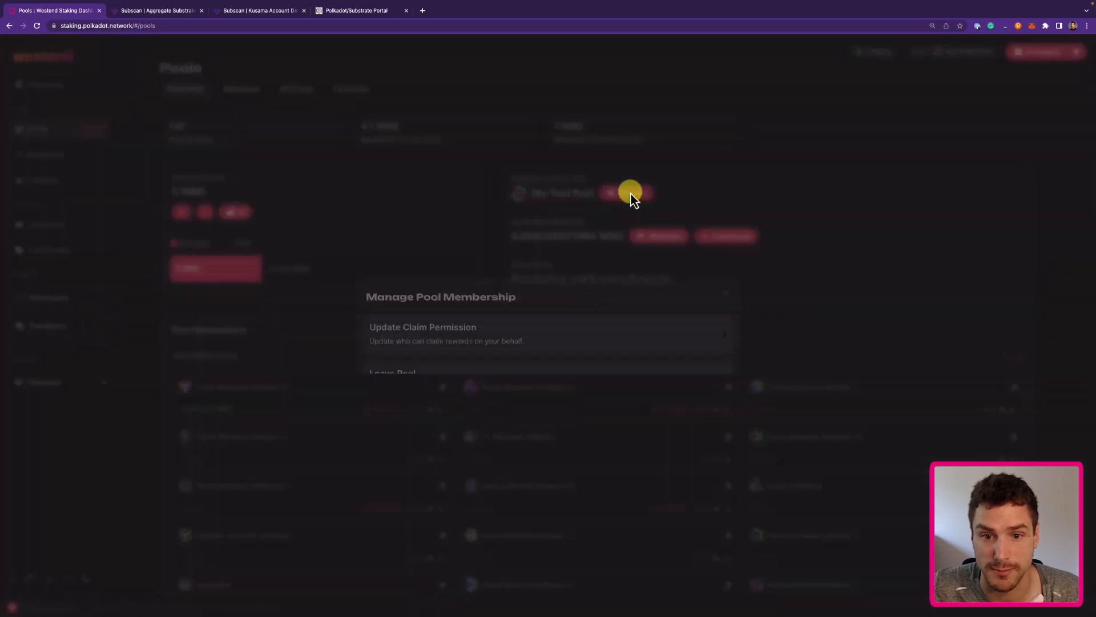
pyautogui.click(447, 324)
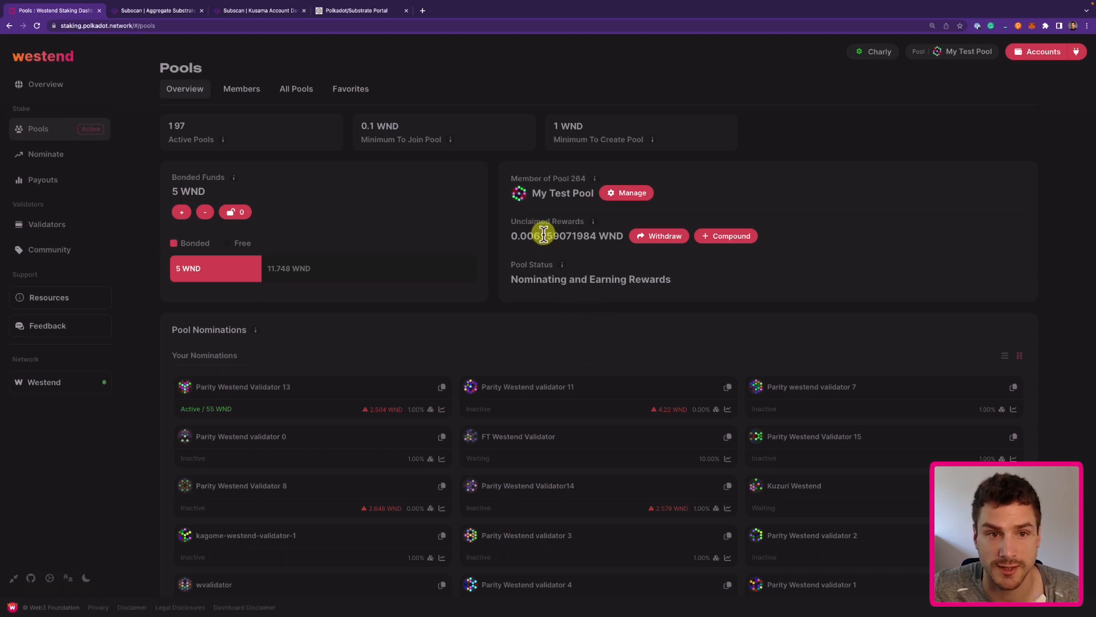
# In Polkadot.js Apps Extrinsics, select the nominationPools claimPayoutOther call.
pyautogui.click(354, 13)
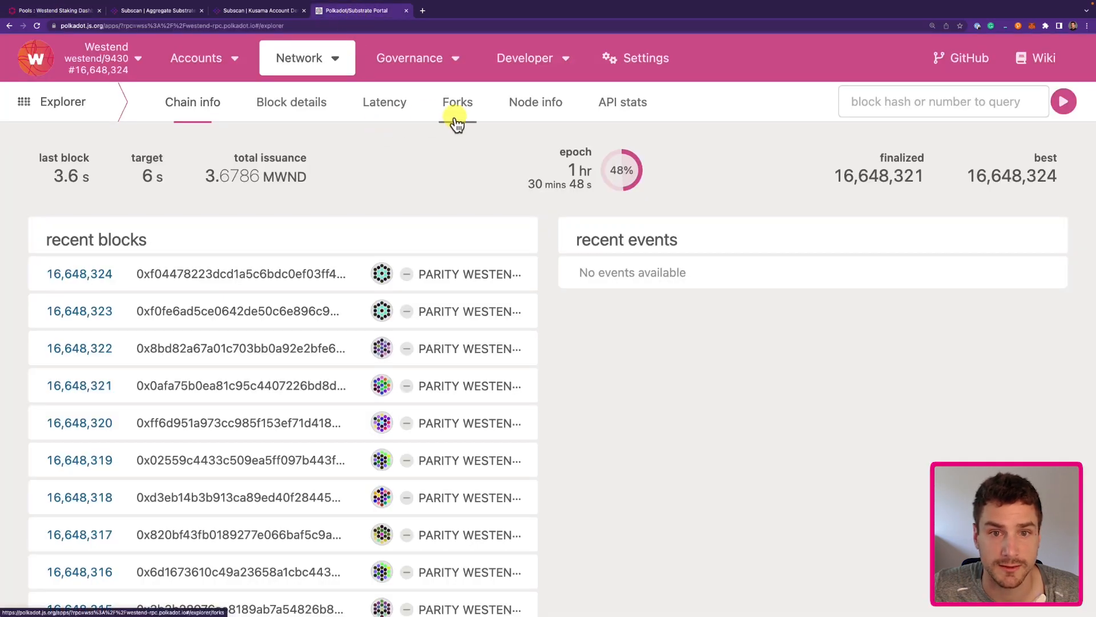
pyautogui.moveTo(519, 73)
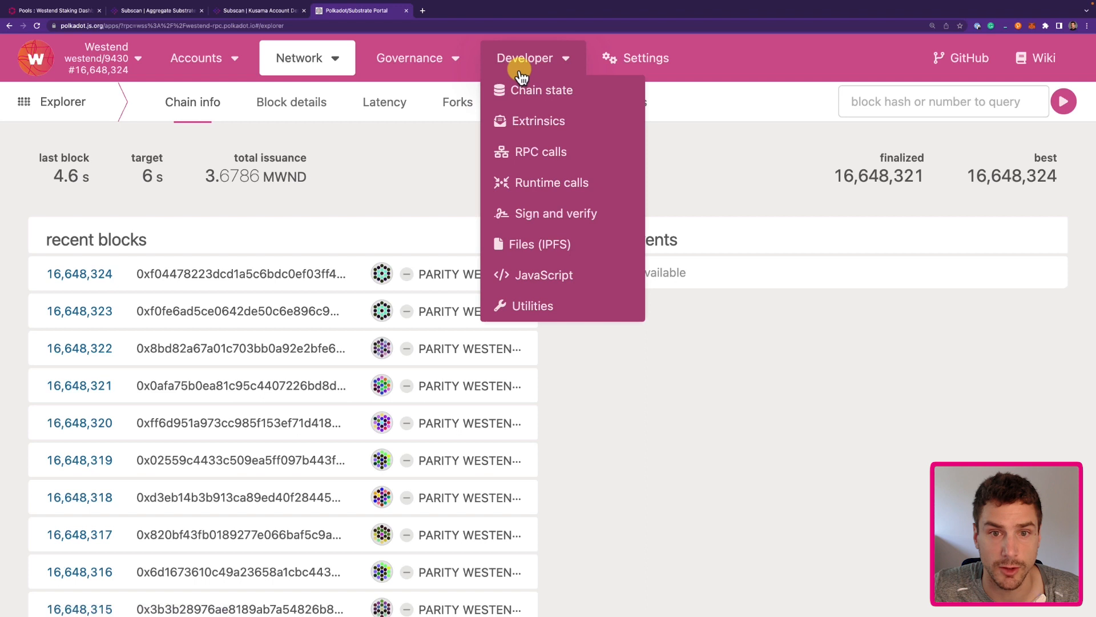
pyautogui.click(524, 122)
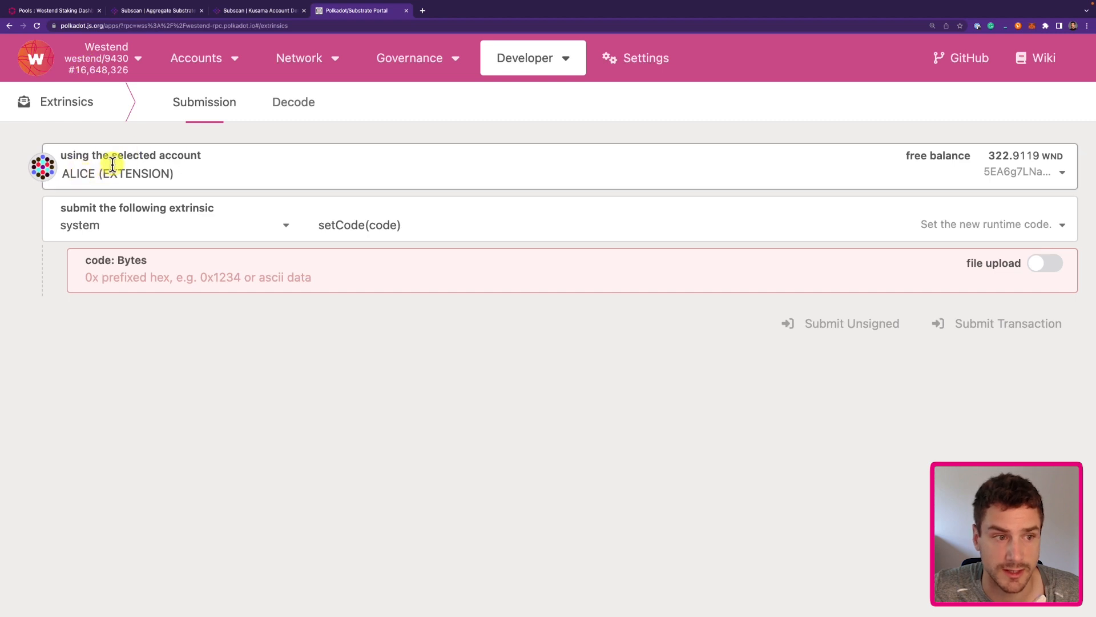
pyautogui.click(90, 225)
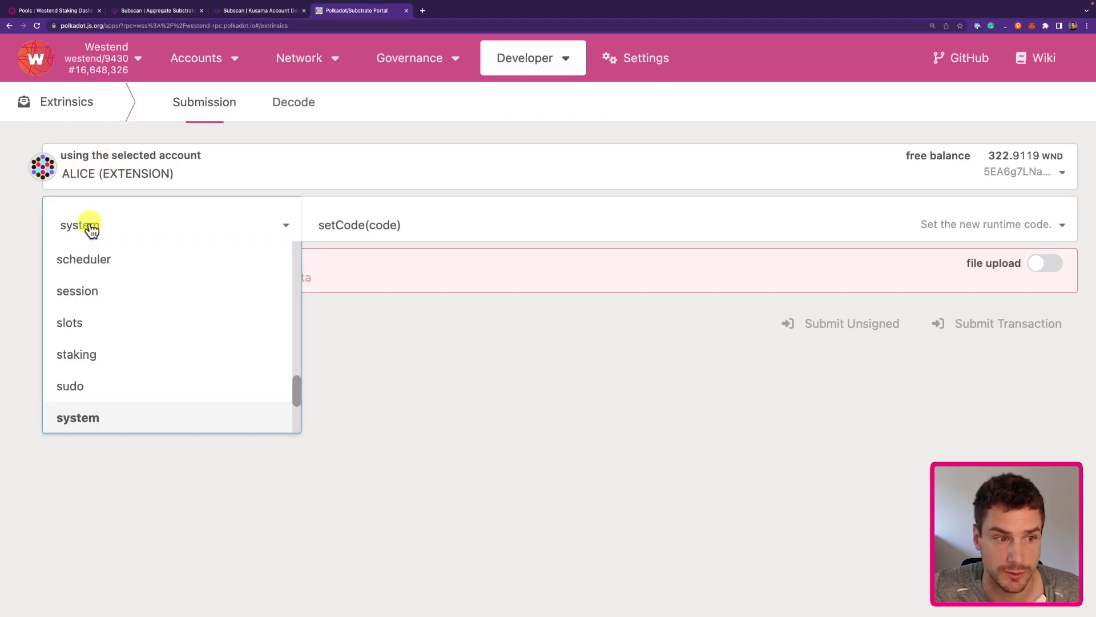
pyautogui.scroll(7, 101, 318)
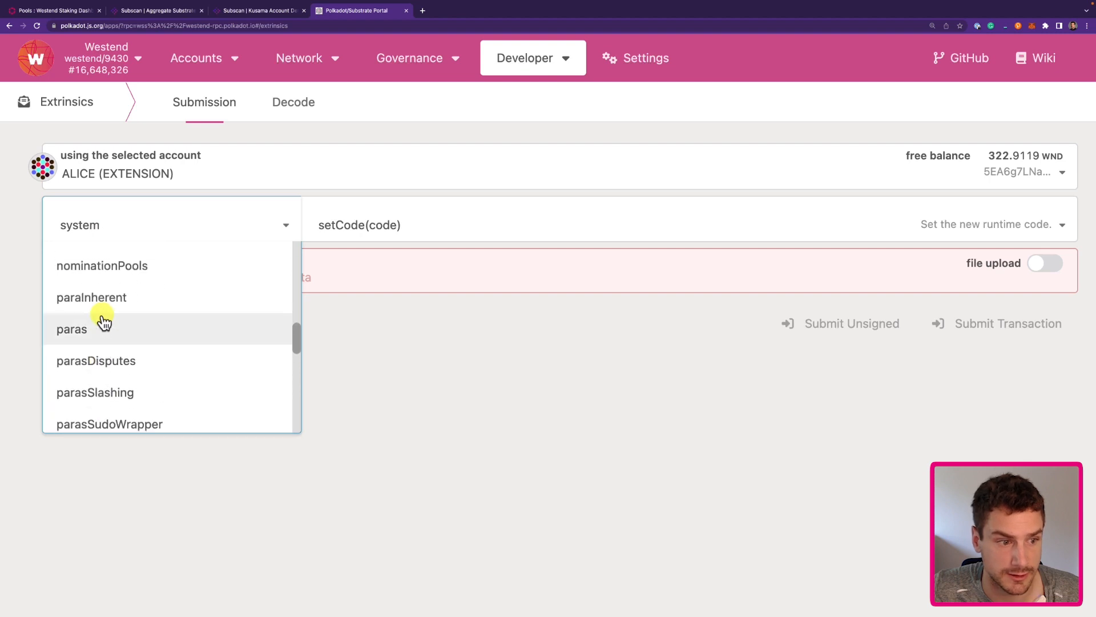
pyautogui.click(93, 355)
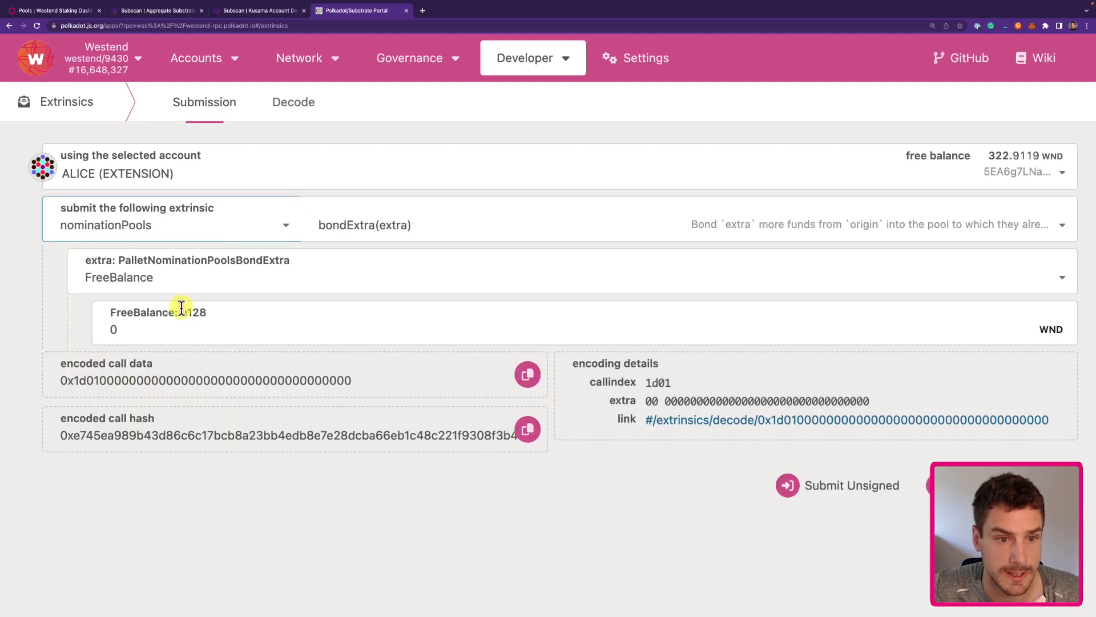
pyautogui.click(362, 231)
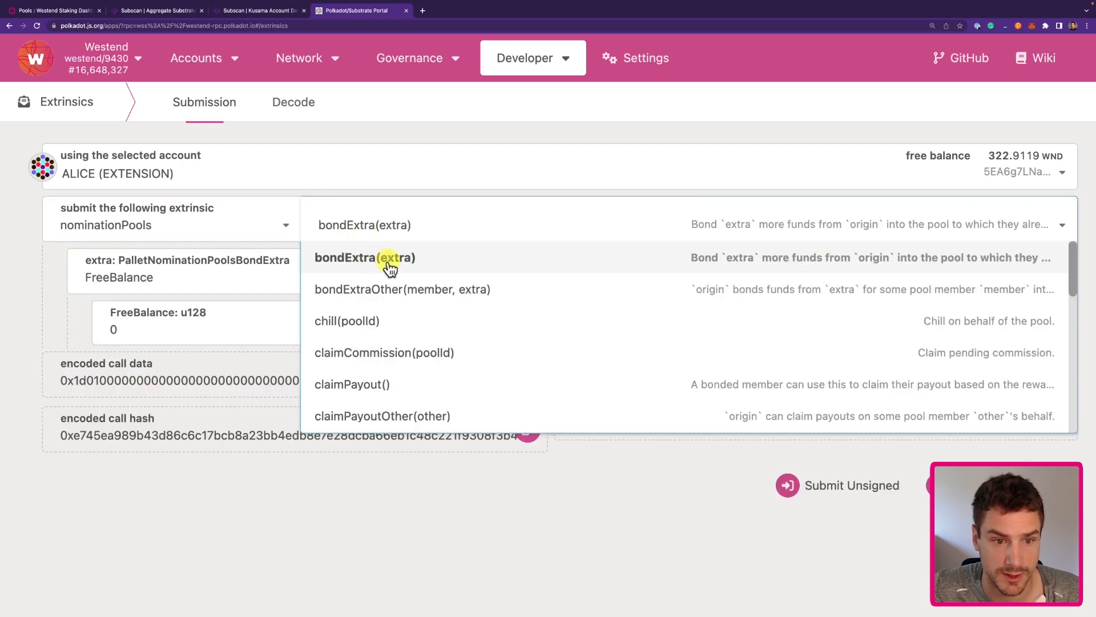
pyautogui.click(454, 303)
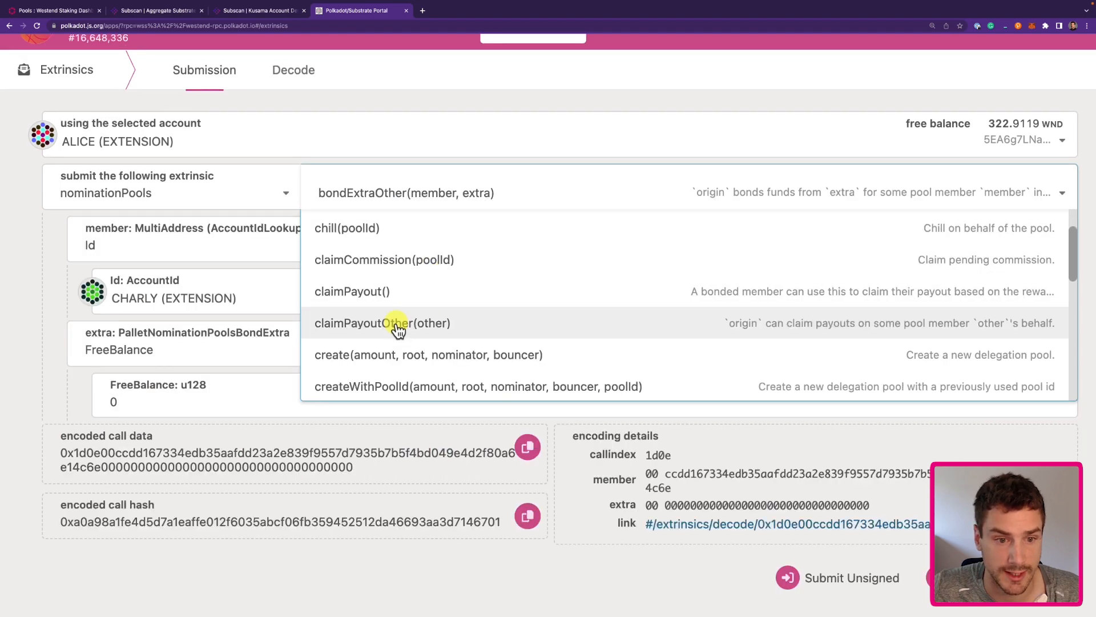
pyautogui.click(399, 330)
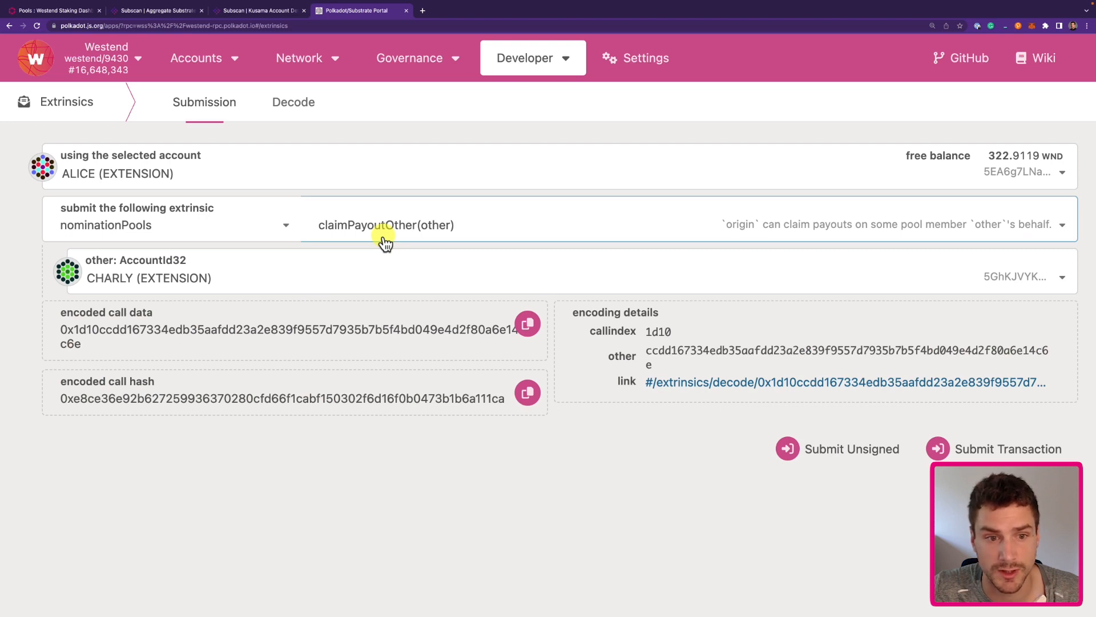
# Sign and submit the claimPayoutOther transaction for the other pool member.
pyautogui.click(1018, 451)
pyautogui.click(904, 412)
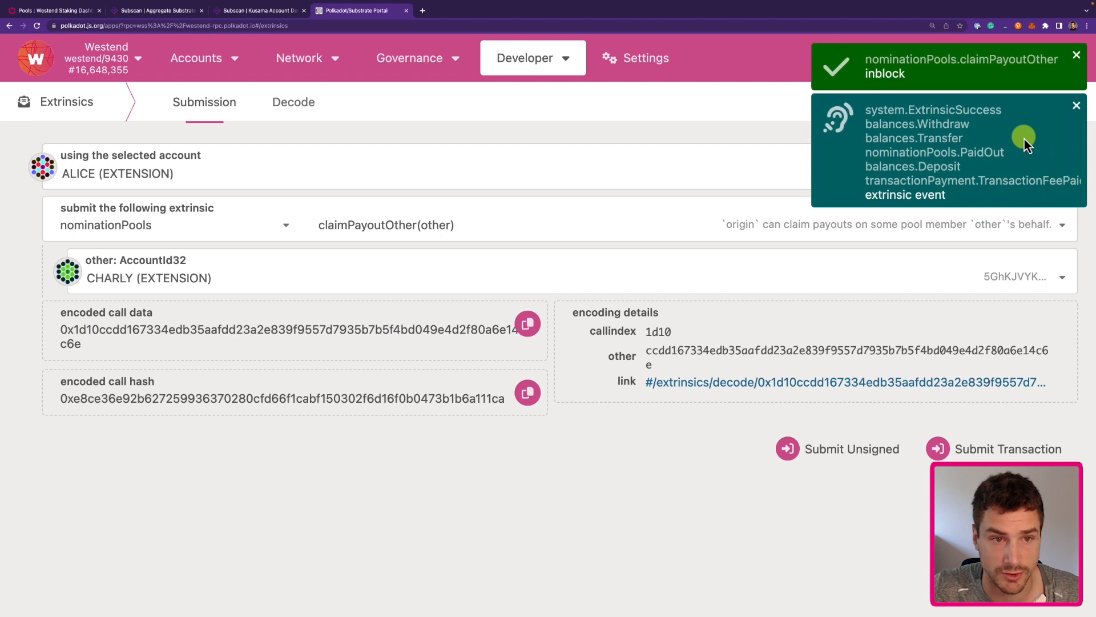
pyautogui.click(55, 12)
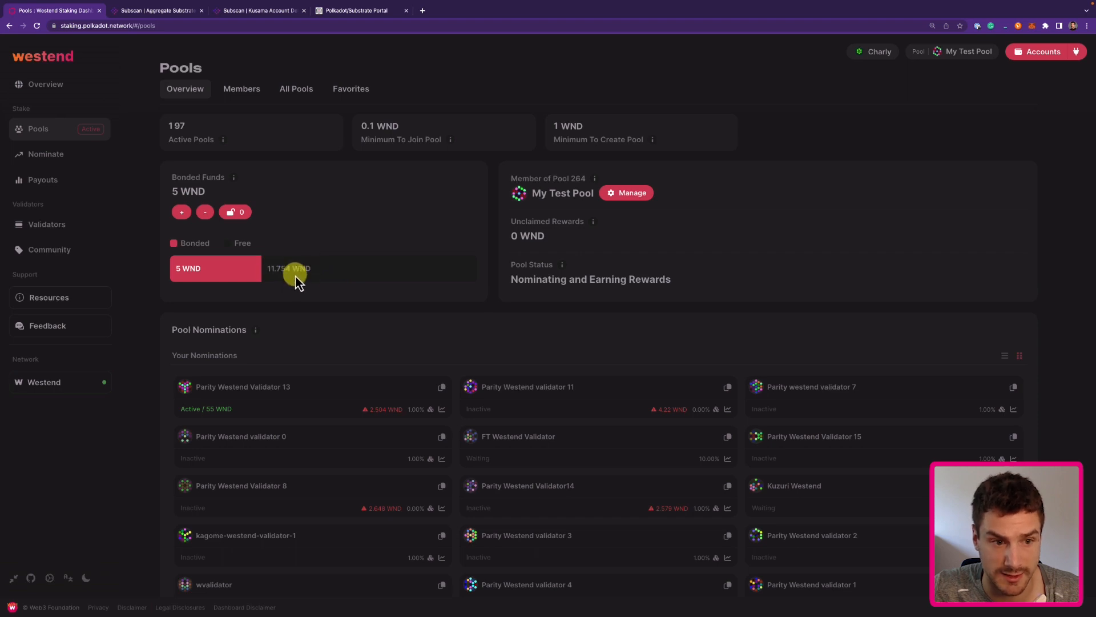
# View the pool owner's 50 WND bond and unclaimed rewards, then return to Polkadot.js Apps.
pyautogui.click(1041, 52)
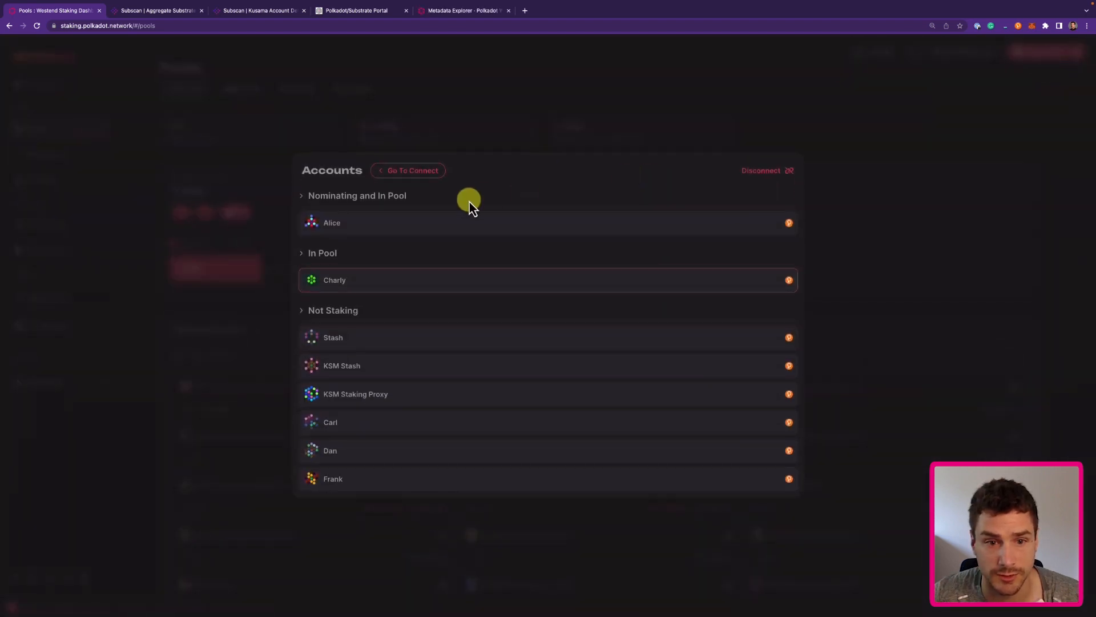
pyautogui.click(448, 224)
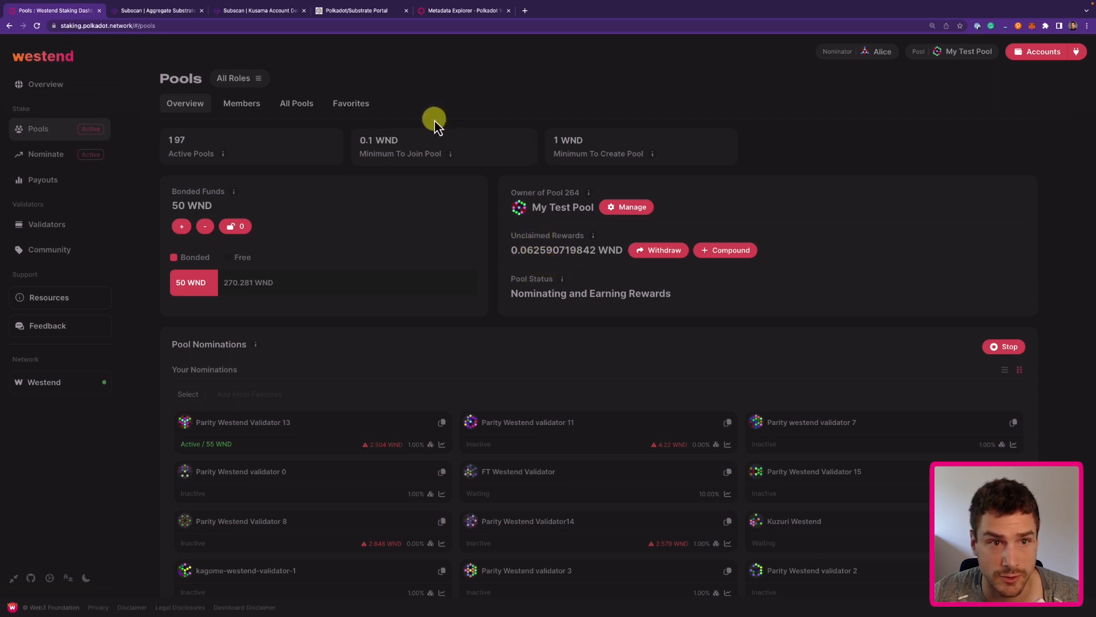
pyautogui.click(359, 13)
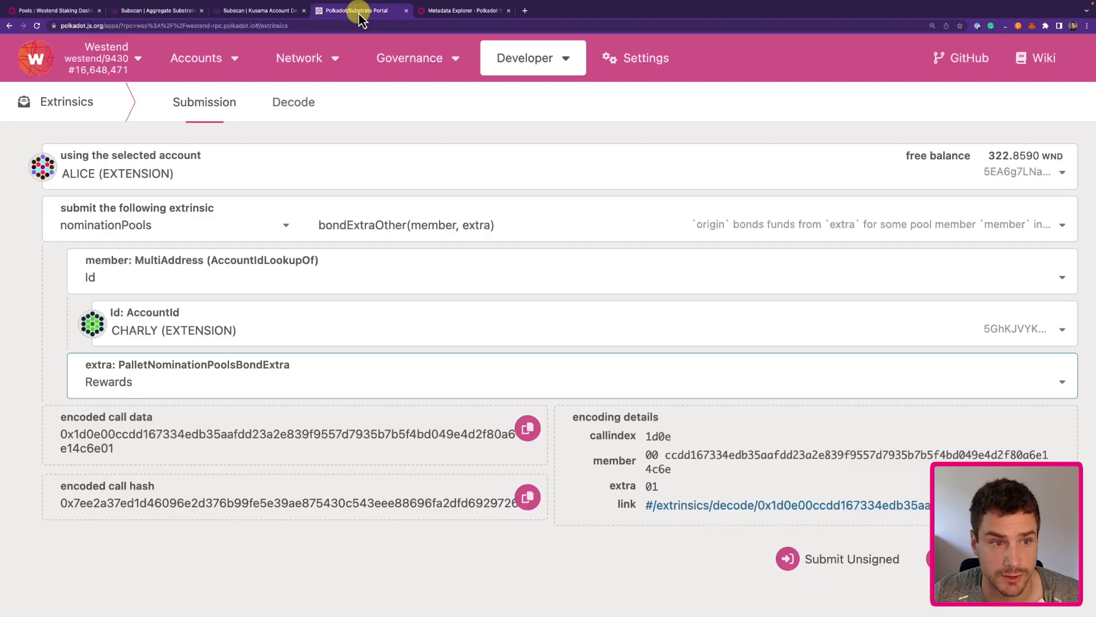
# Send bondExtraOther from the member account, with the pool owner as member and extra set to Rewards.
pyautogui.click(163, 173)
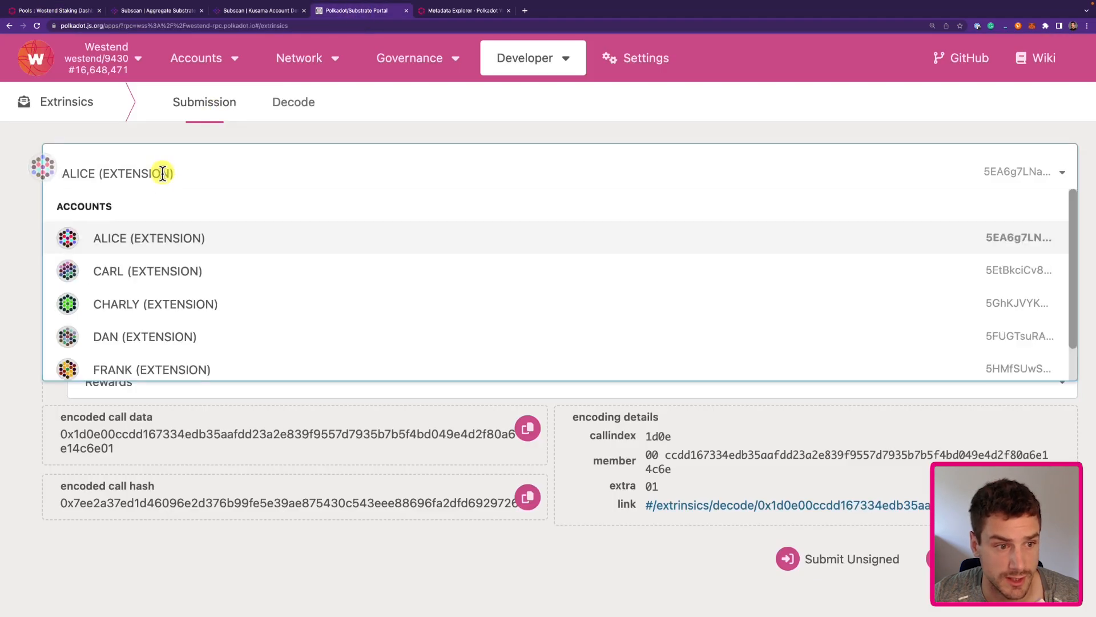
pyautogui.click(143, 304)
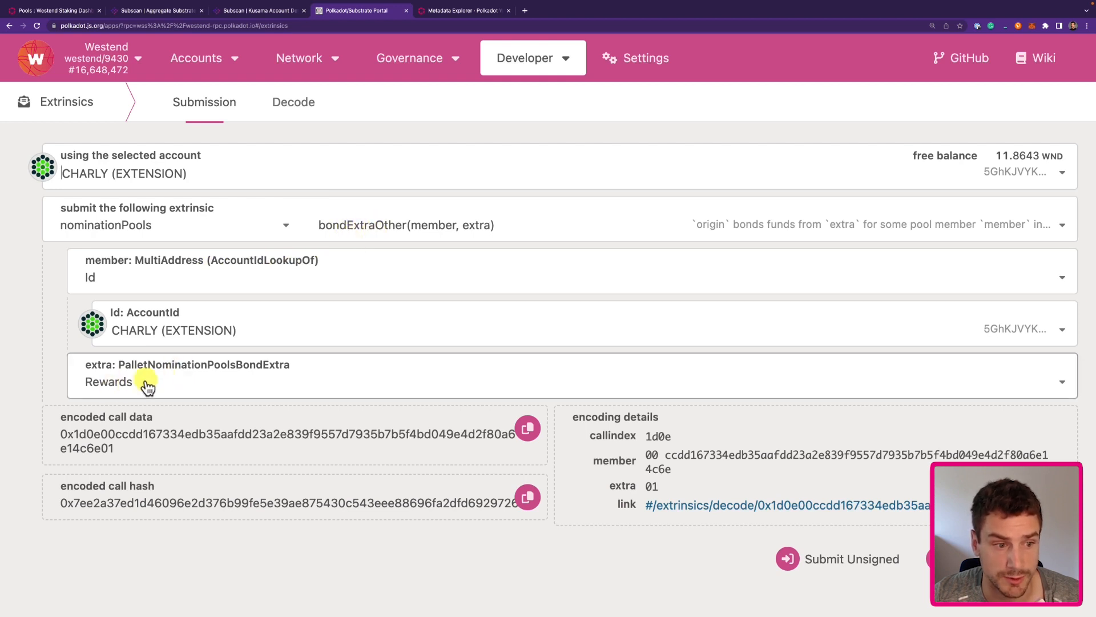
pyautogui.click(183, 328)
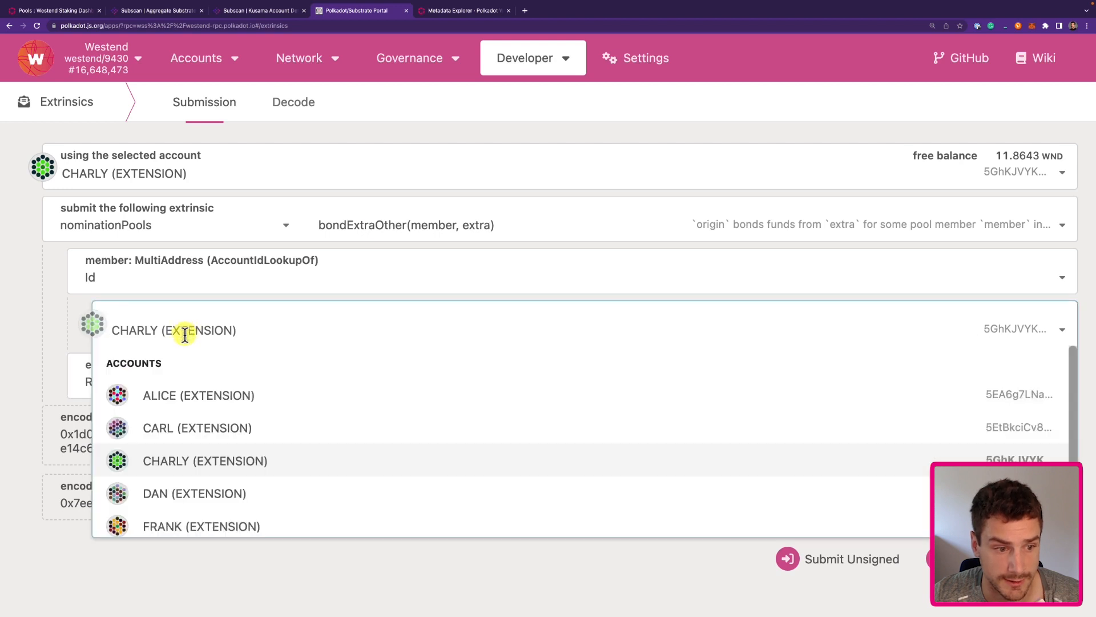
pyautogui.click(194, 403)
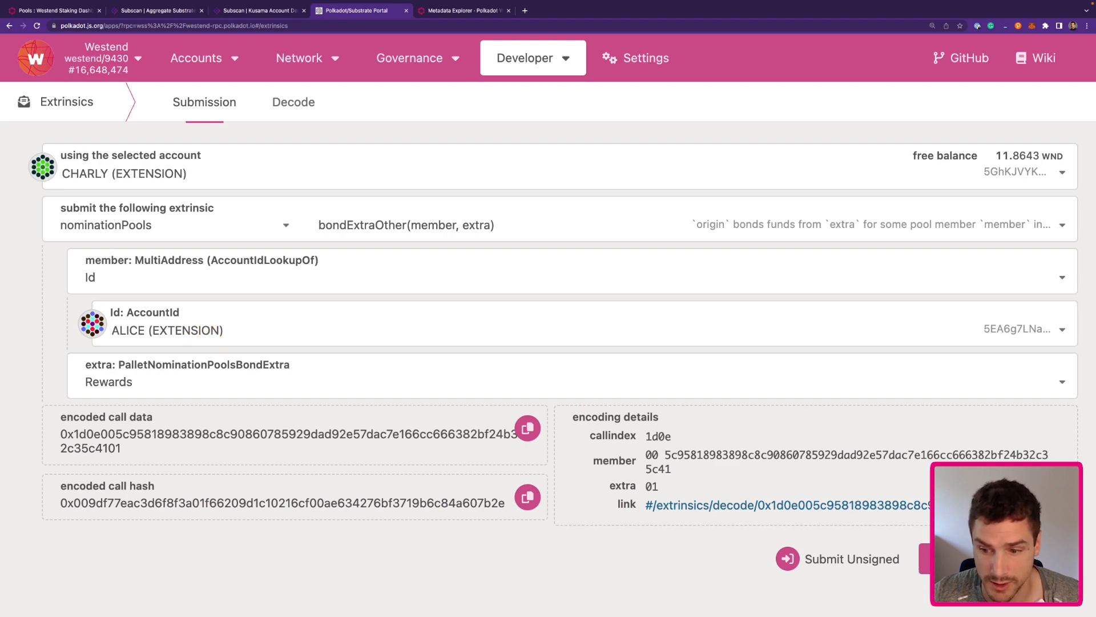
pyautogui.click(948, 559)
pyautogui.click(660, 313)
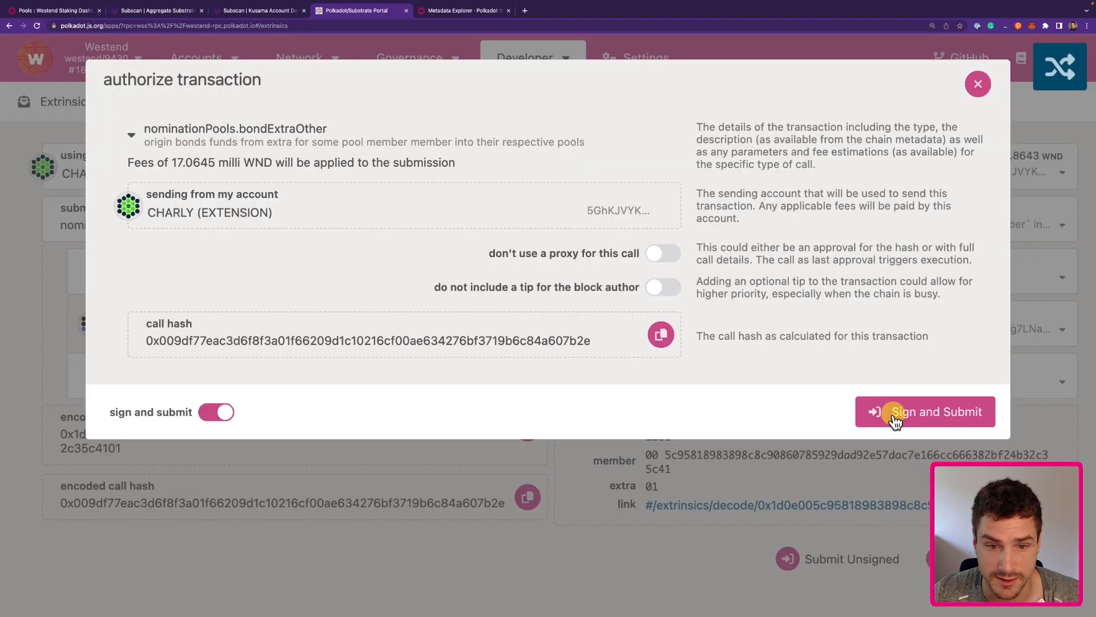
pyautogui.click(895, 416)
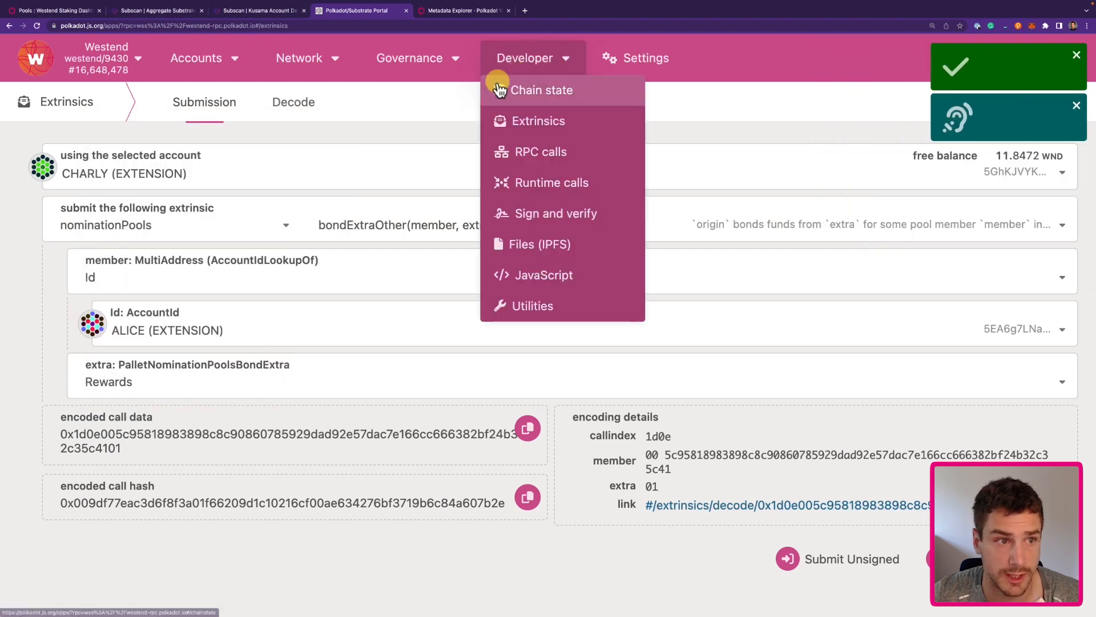
# Go back to the Pools overview, now showing 50.062590719842 WND bonded and 0 WND rewards.
pyautogui.click(49, 11)
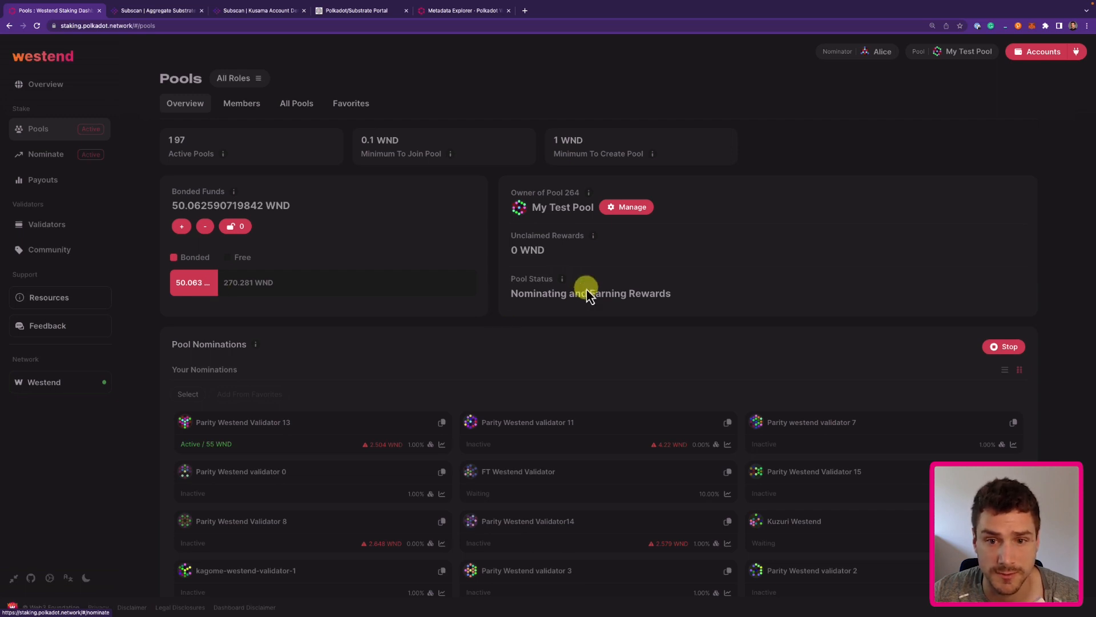
# Claim the pool's 0.010378967468 WND commission and sign the transaction.
pyautogui.click(634, 207)
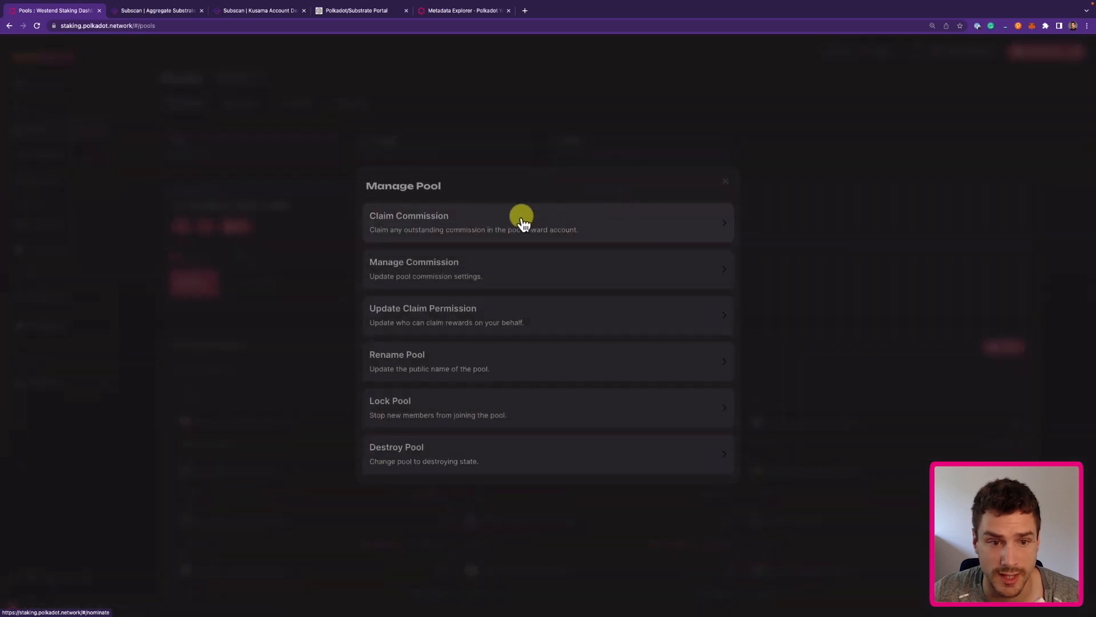
pyautogui.click(472, 266)
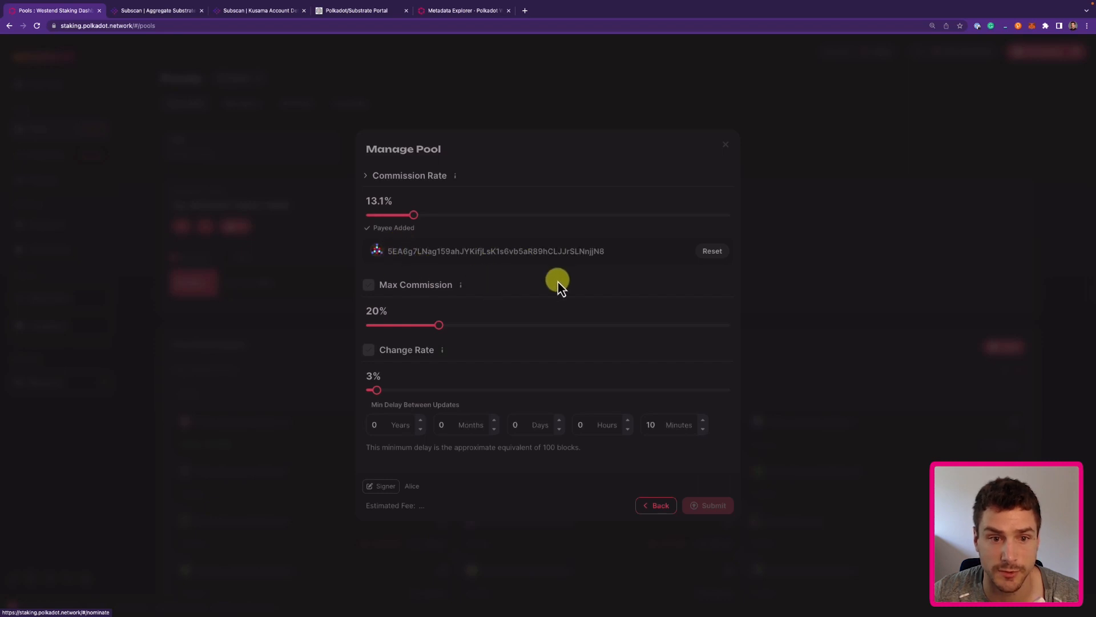
pyautogui.click(631, 209)
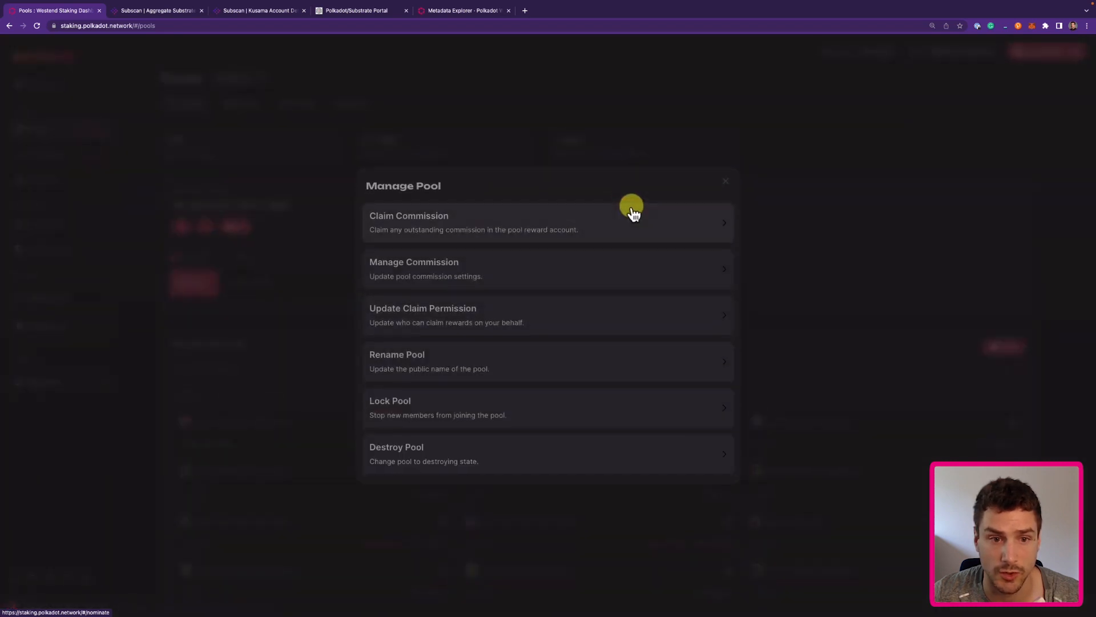
pyautogui.click(449, 222)
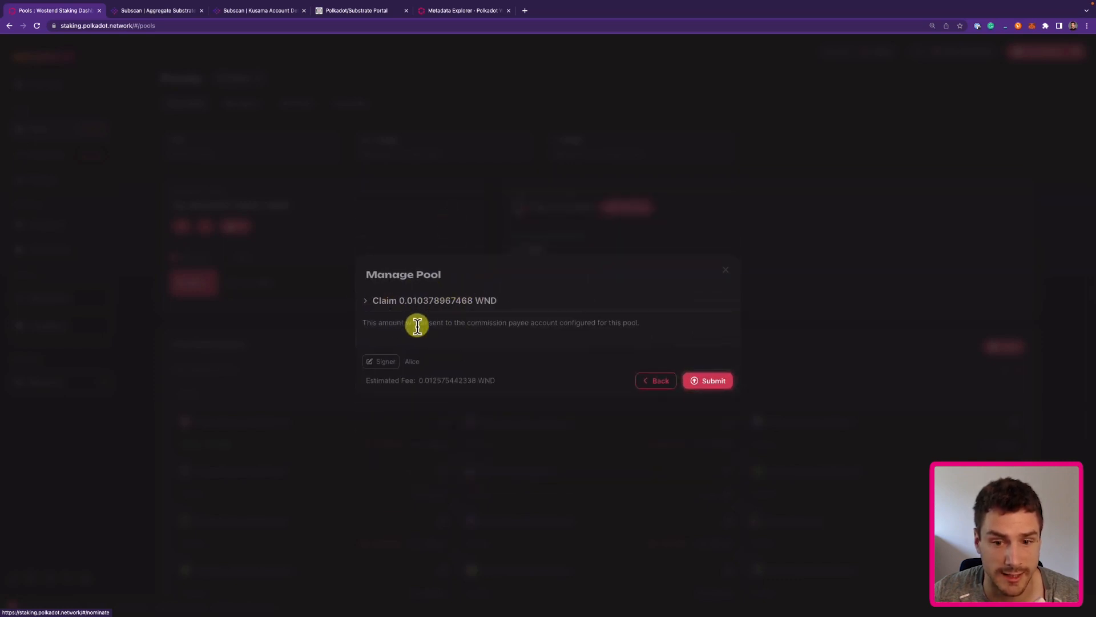
pyautogui.click(718, 390)
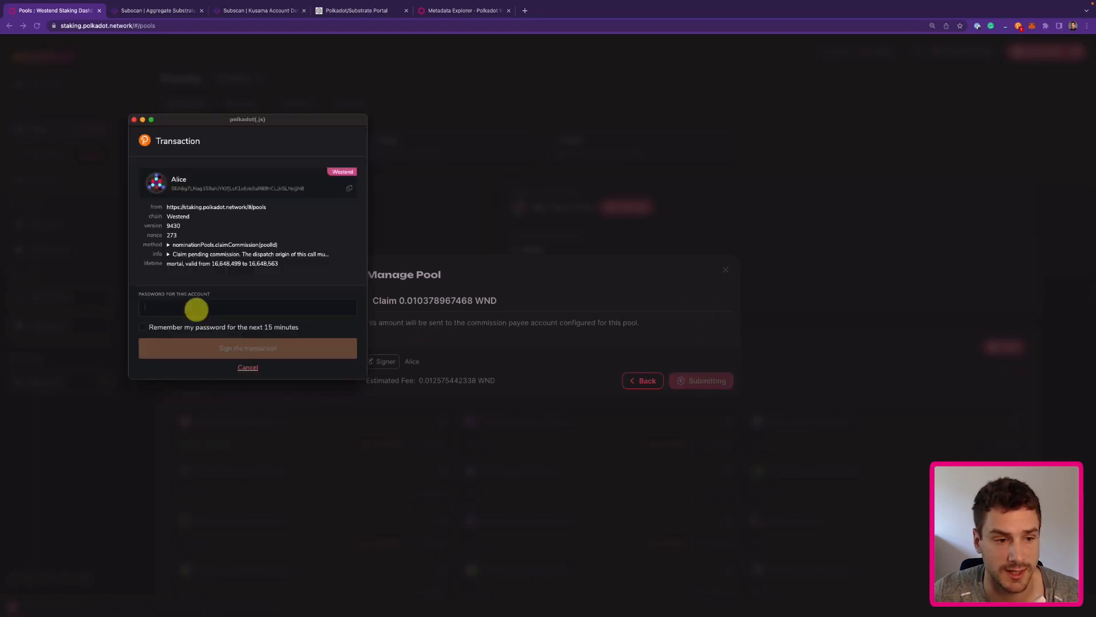
pyautogui.click(283, 353)
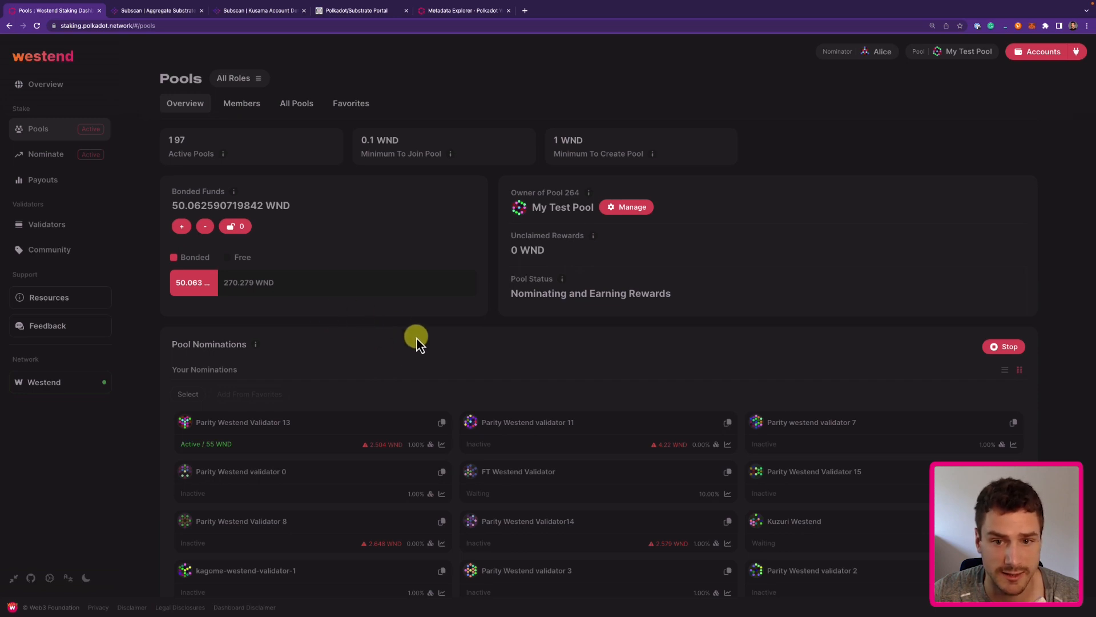
# Confirm Claim Commission now shows 0 WND remaining, then close the dialog.
pyautogui.click(619, 207)
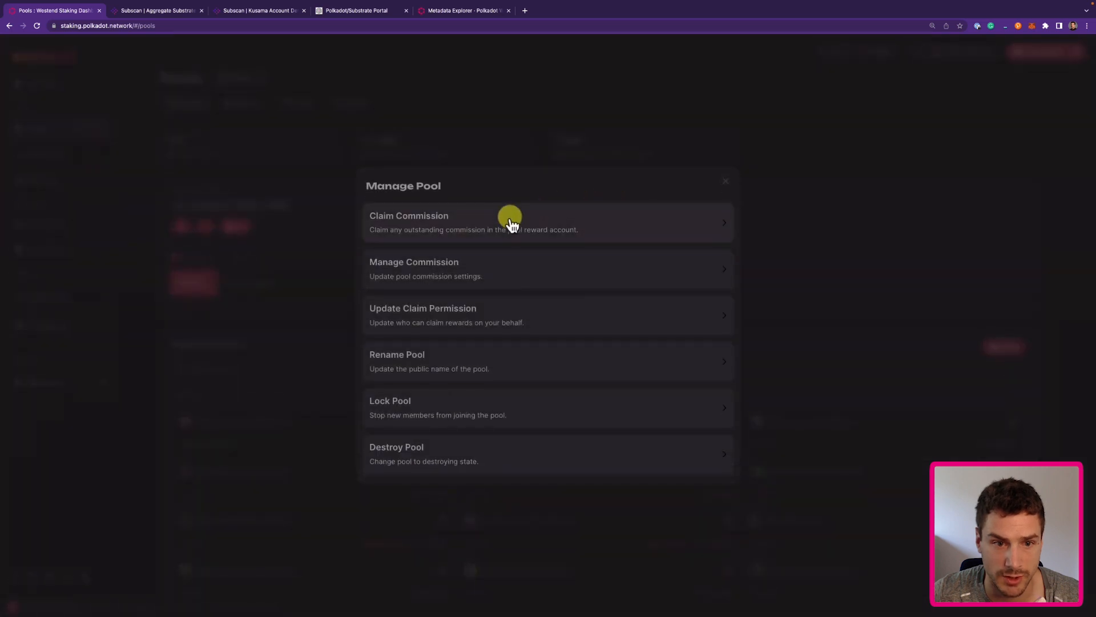
pyautogui.click(510, 223)
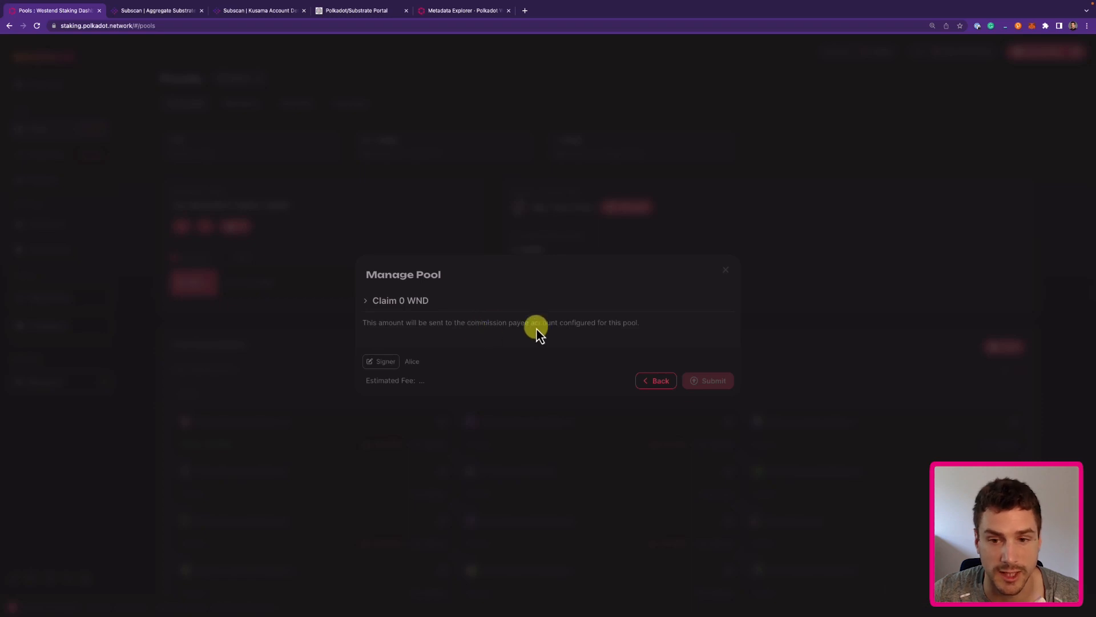
pyautogui.click(727, 272)
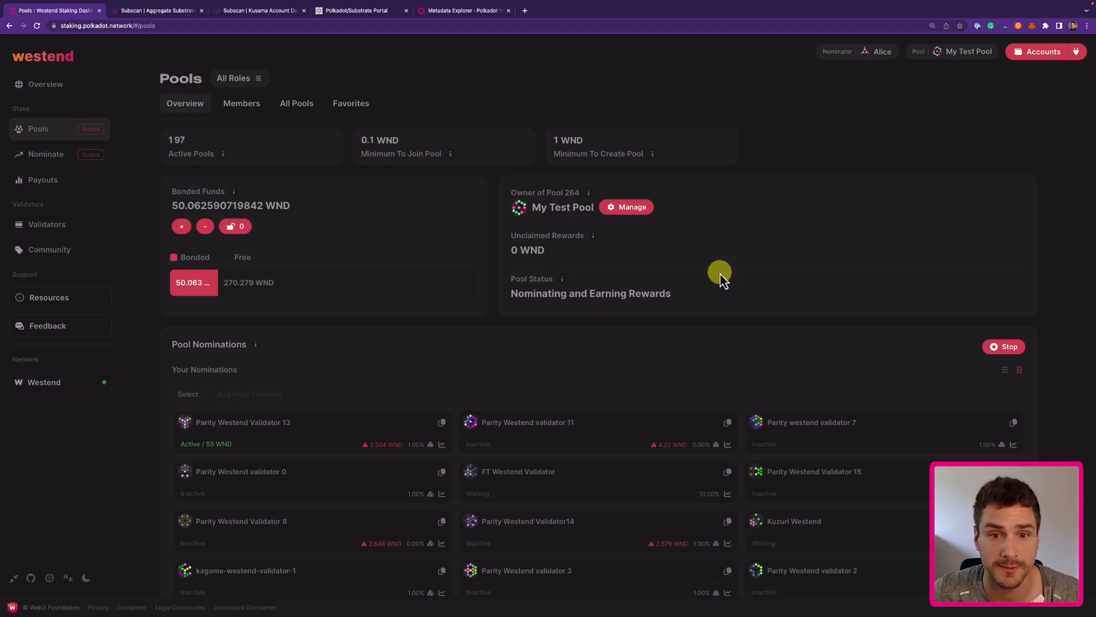
# Set My Test Pool to Destroying and check that Manage reports the pool is being destroyed.
pyautogui.click(631, 207)
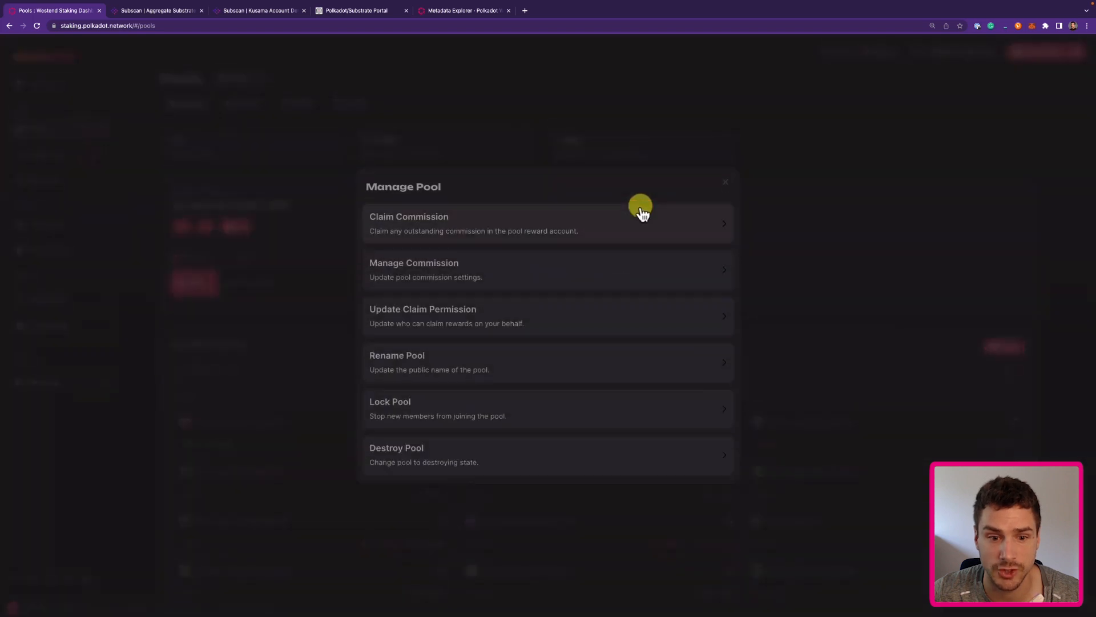
pyautogui.click(430, 463)
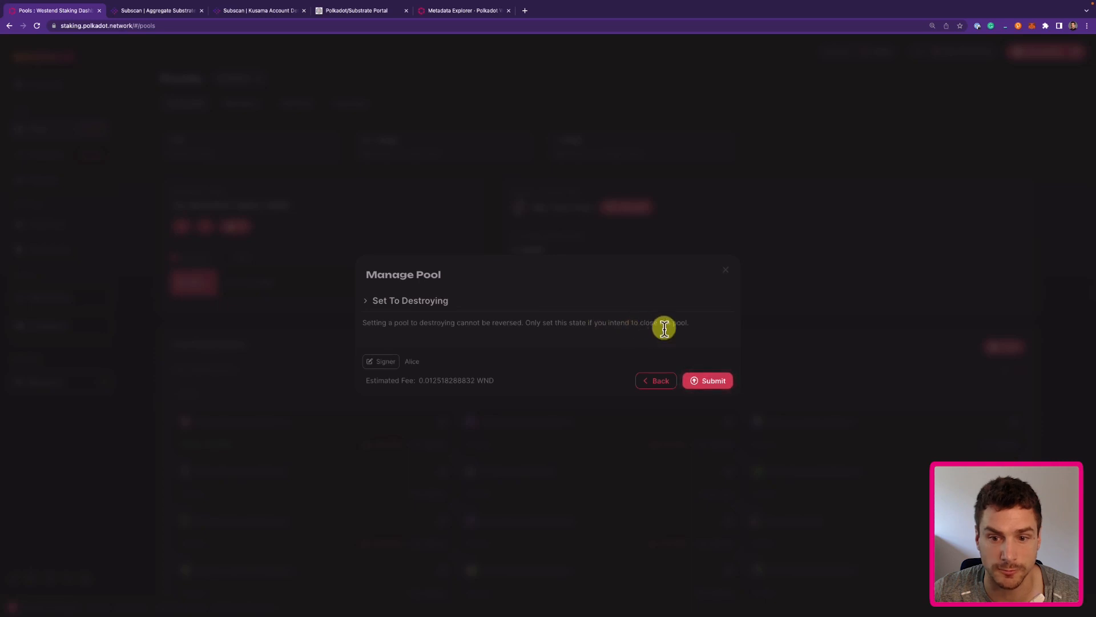
pyautogui.click(707, 382)
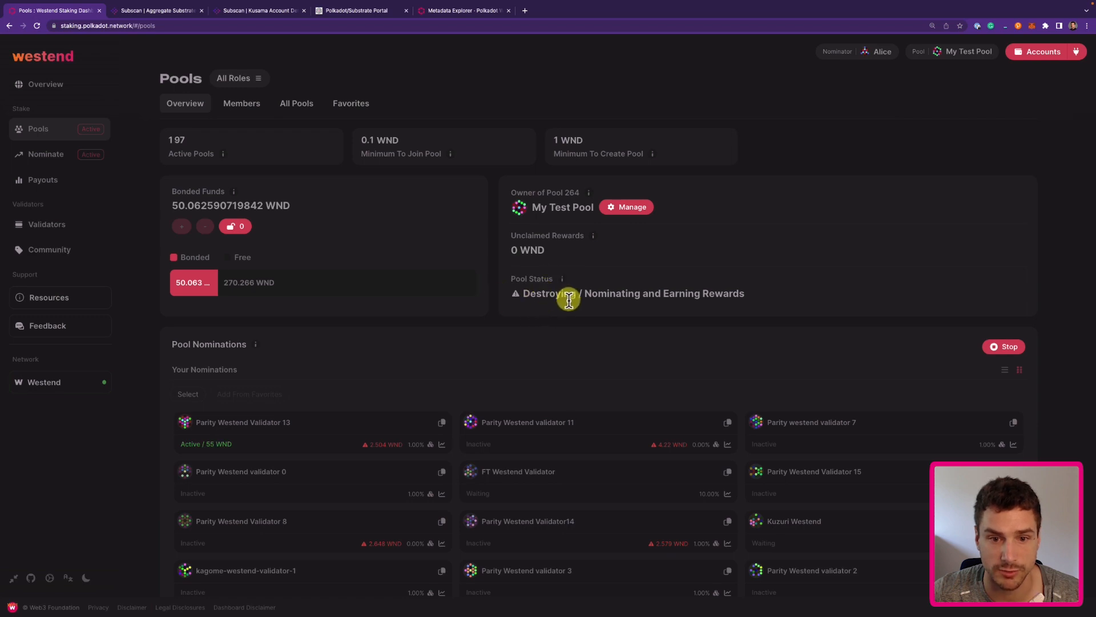
pyautogui.click(636, 208)
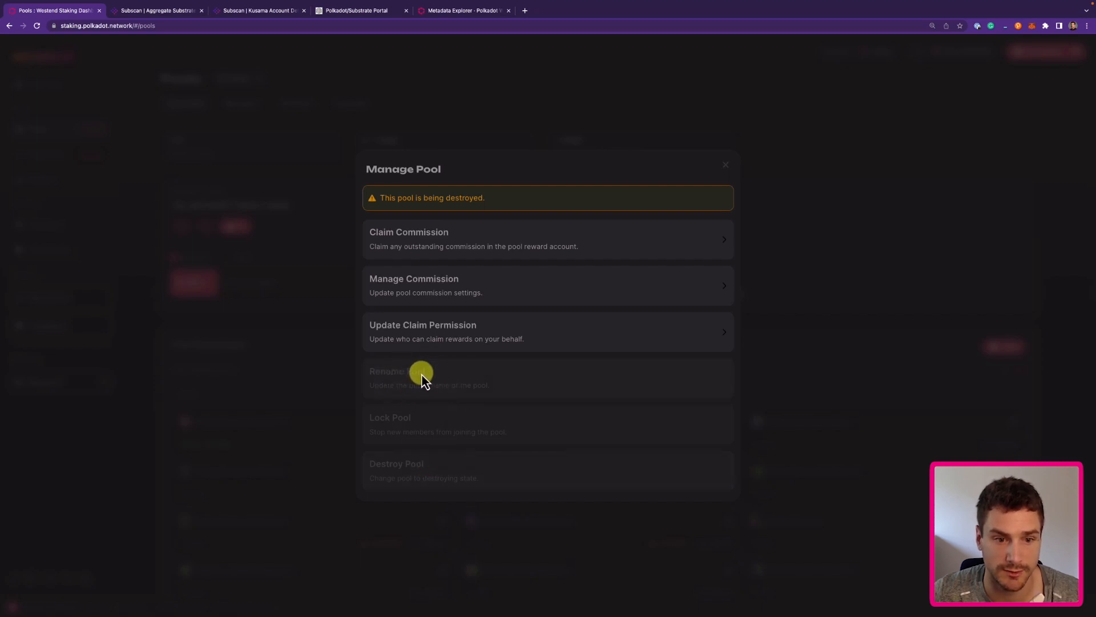
pyautogui.click(317, 230)
# Unbond the remaining member's 5 WND from the Members list using Unbond Funds.
pyautogui.click(246, 103)
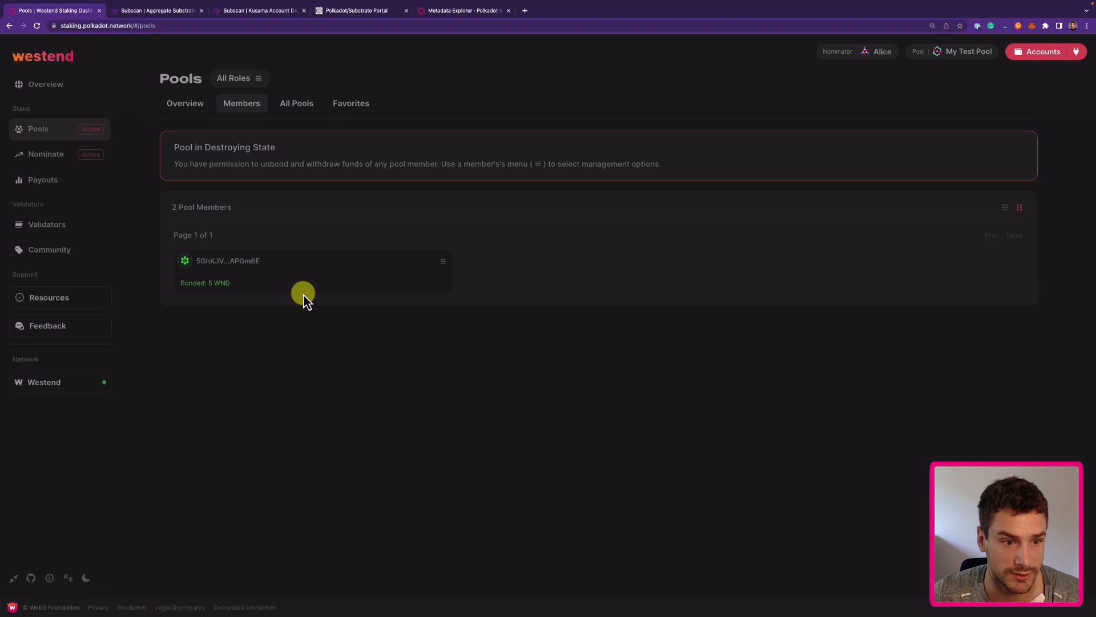
pyautogui.click(444, 263)
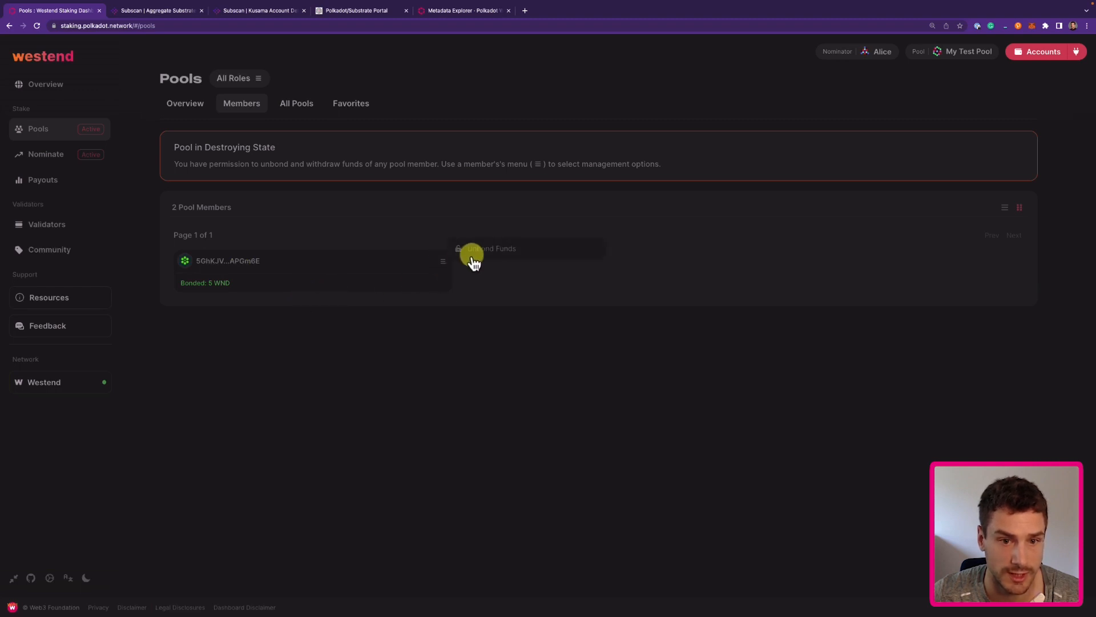
pyautogui.click(514, 251)
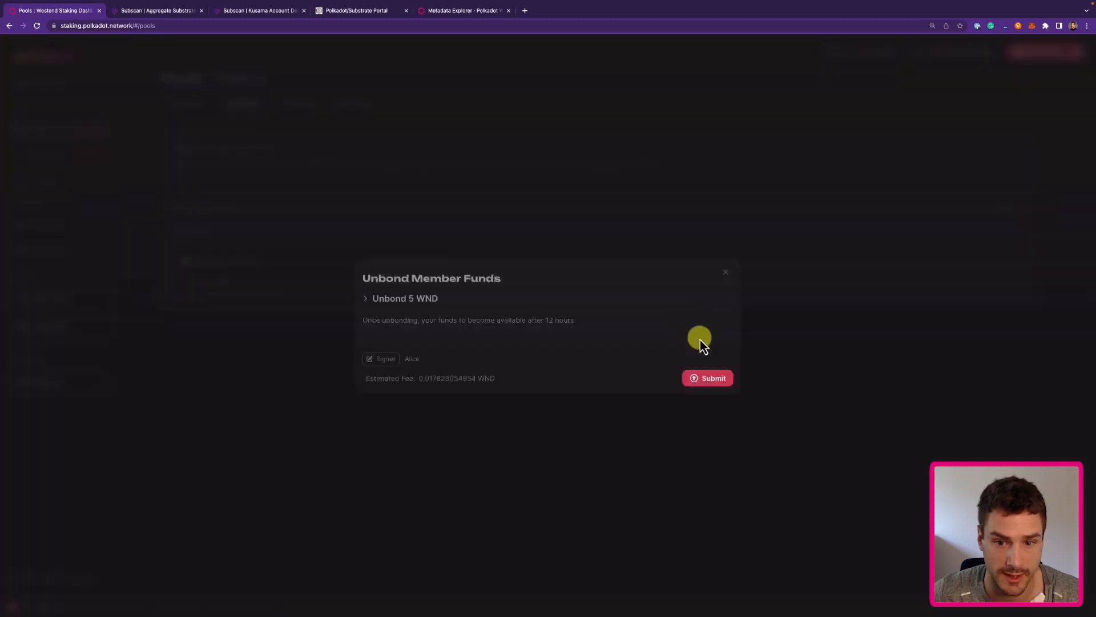
pyautogui.click(702, 378)
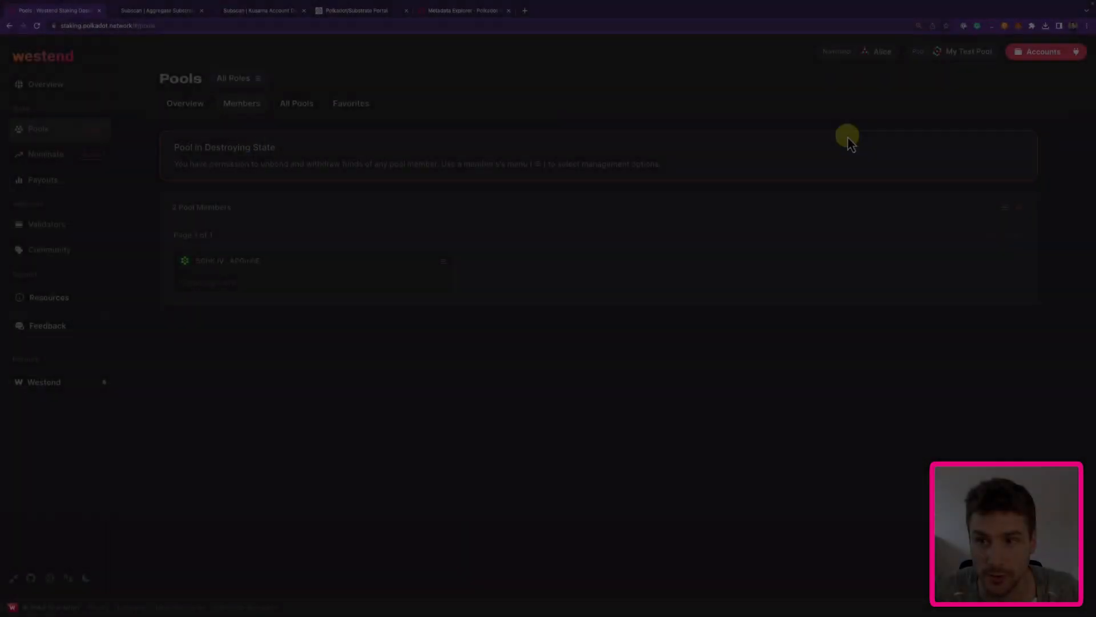
pyautogui.click(1040, 54)
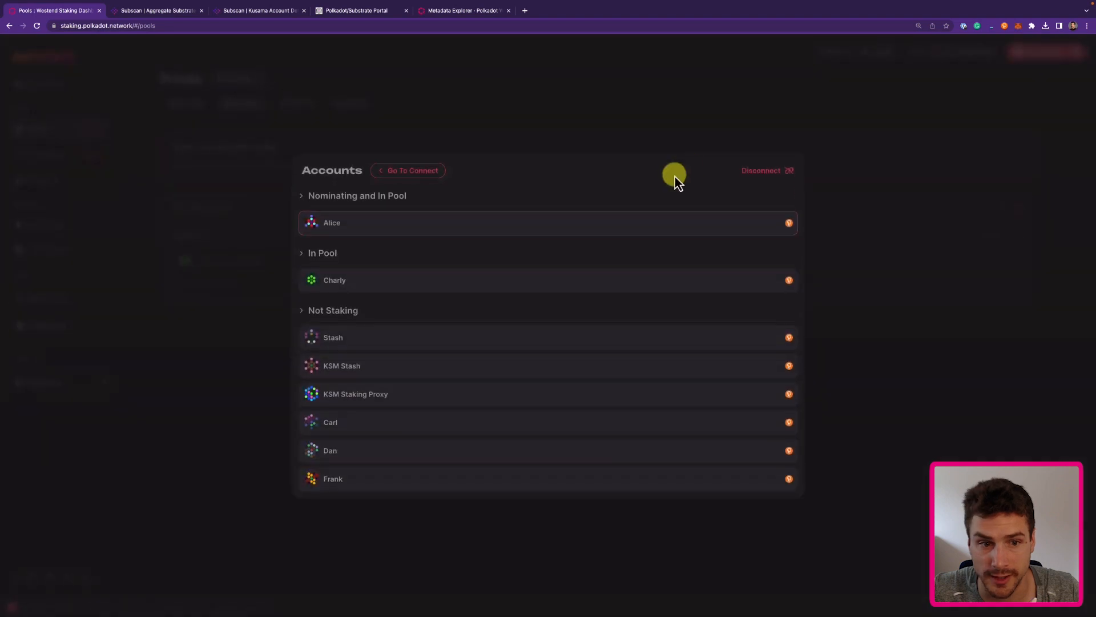
# Check the member's unlocked funds from its account, then switch back to the owner.
pyautogui.click(368, 292)
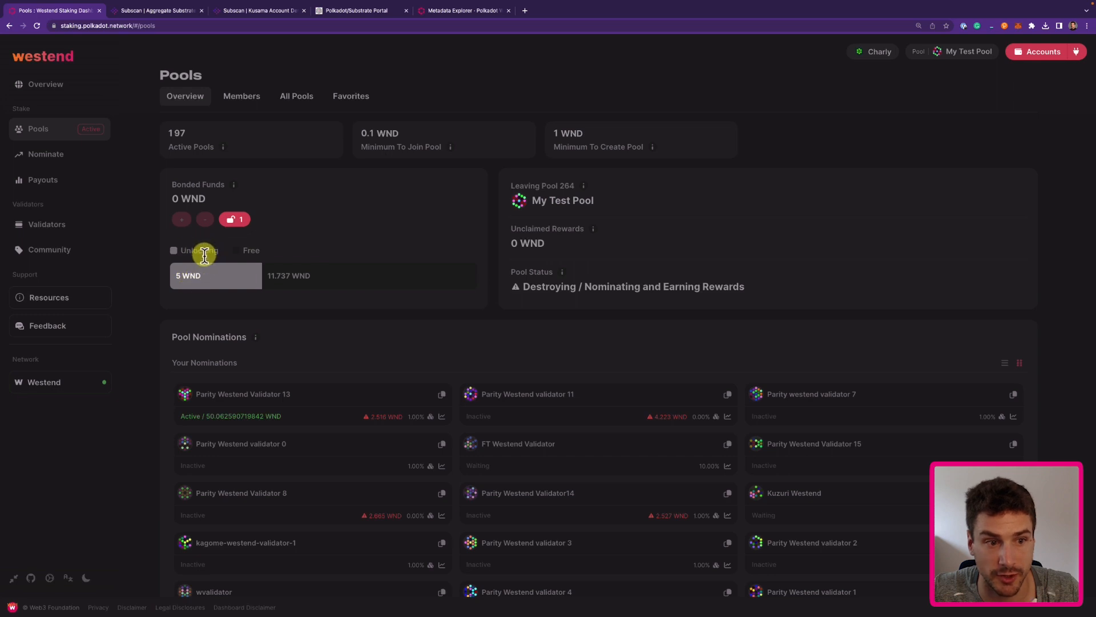
pyautogui.click(236, 219)
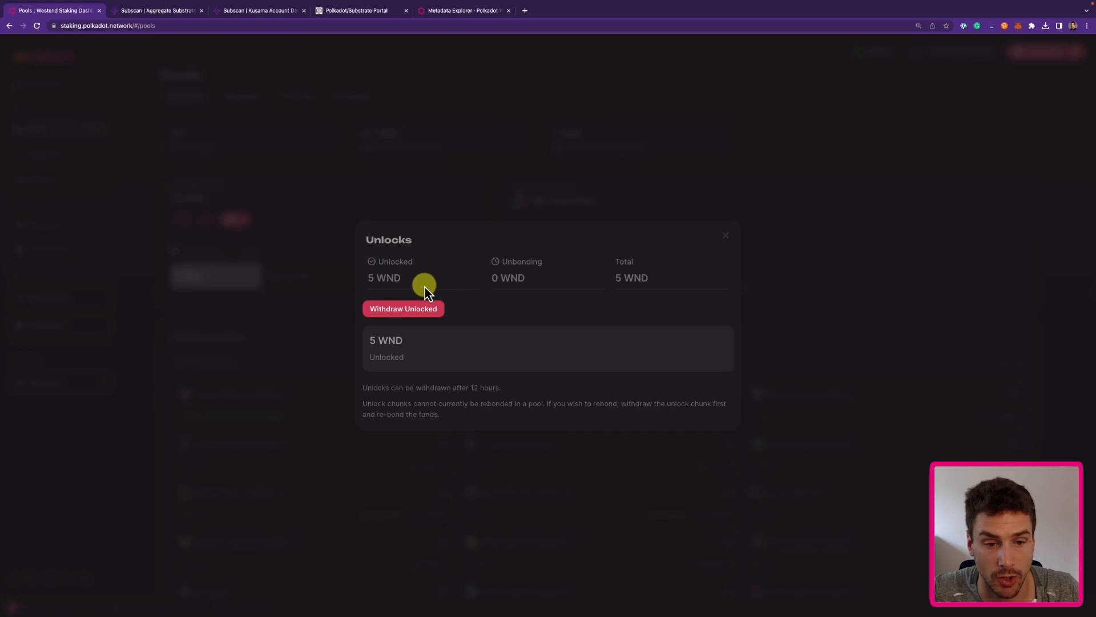
pyautogui.click(726, 236)
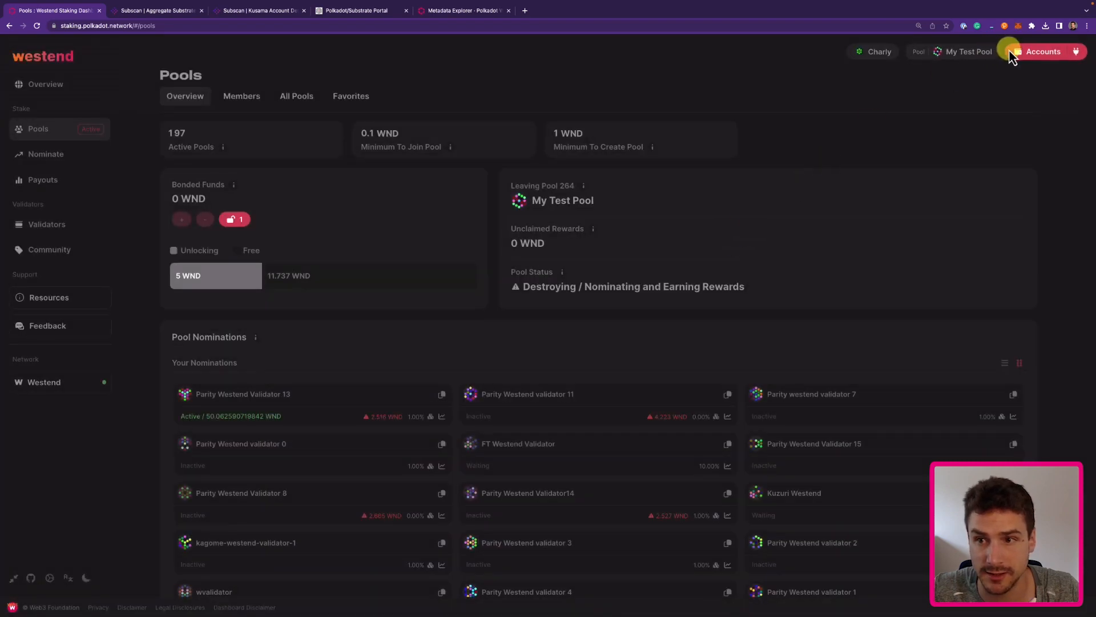
pyautogui.click(1028, 53)
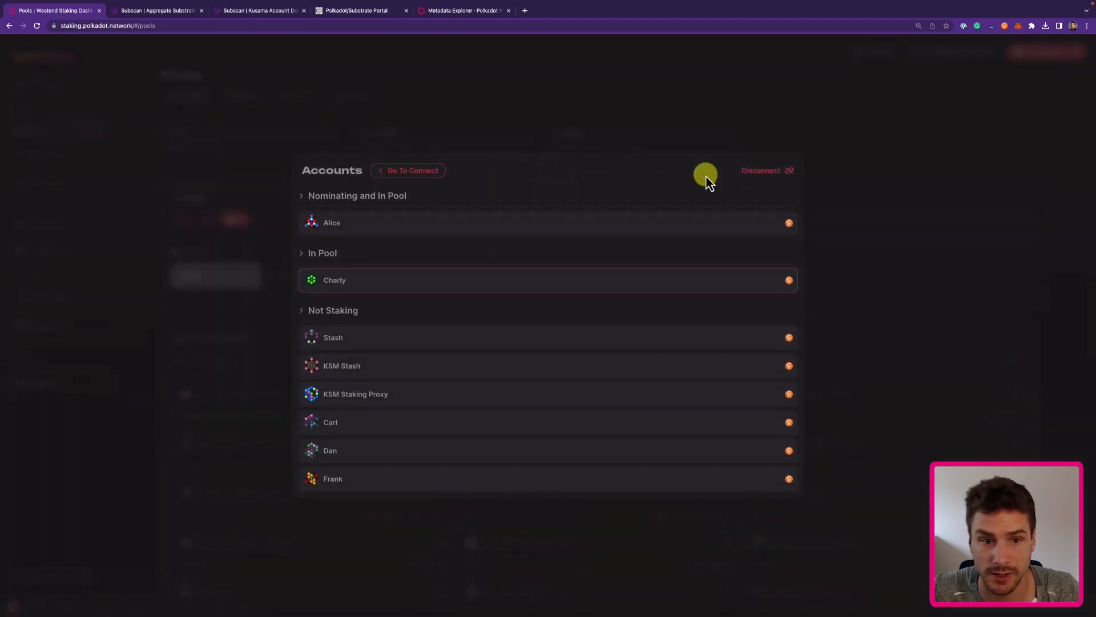
pyautogui.click(507, 226)
# Withdraw the member's 5 WND from the Members list so all members have left the pool.
pyautogui.click(244, 106)
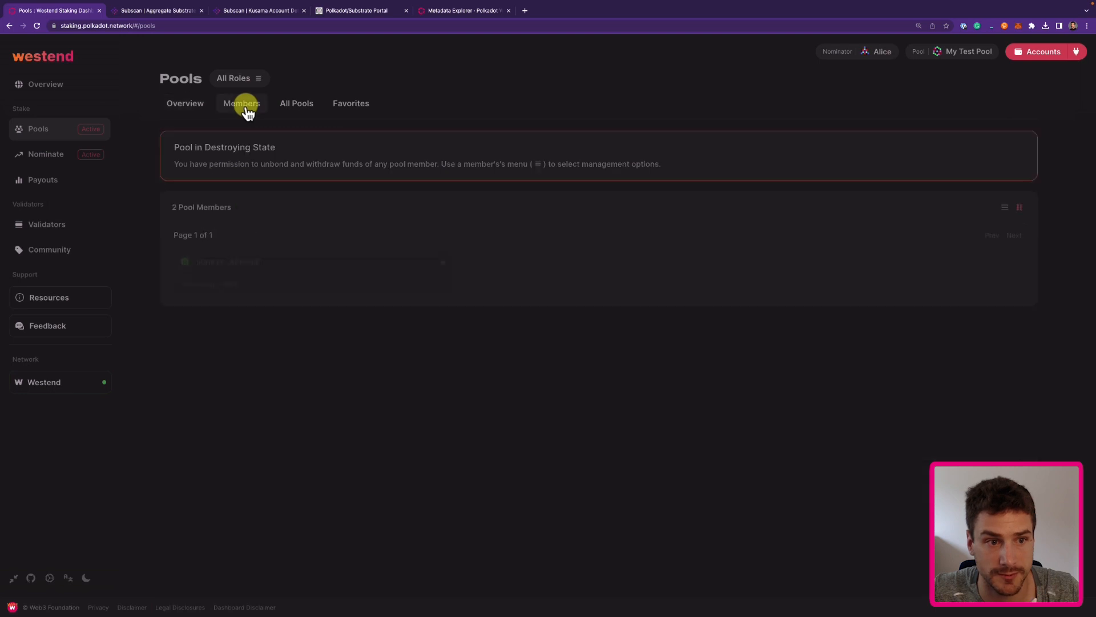
pyautogui.click(444, 264)
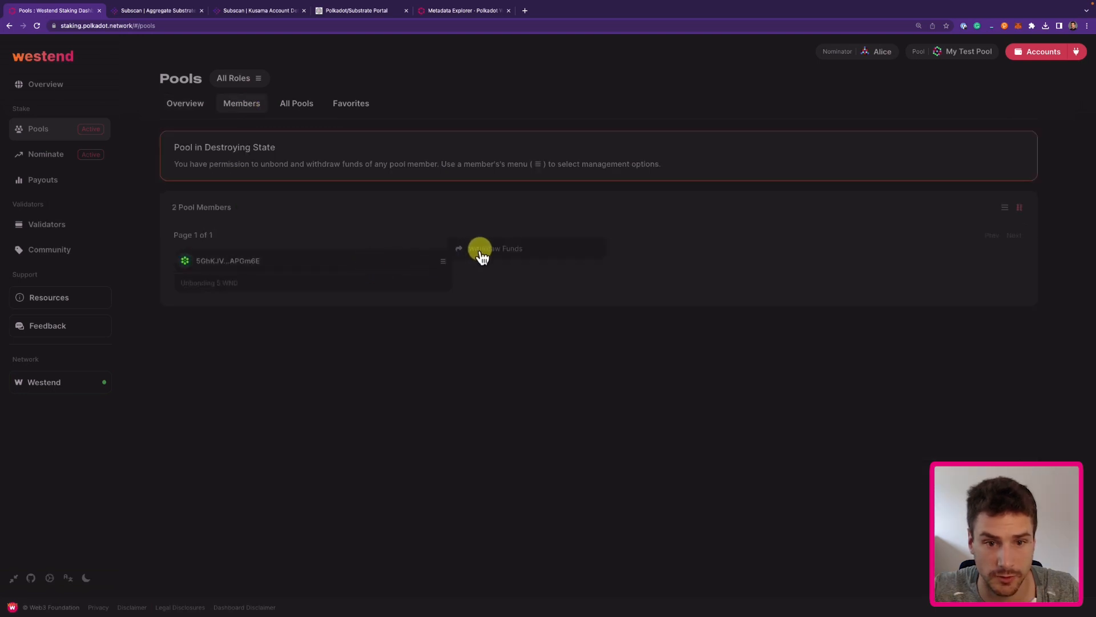
pyautogui.click(481, 251)
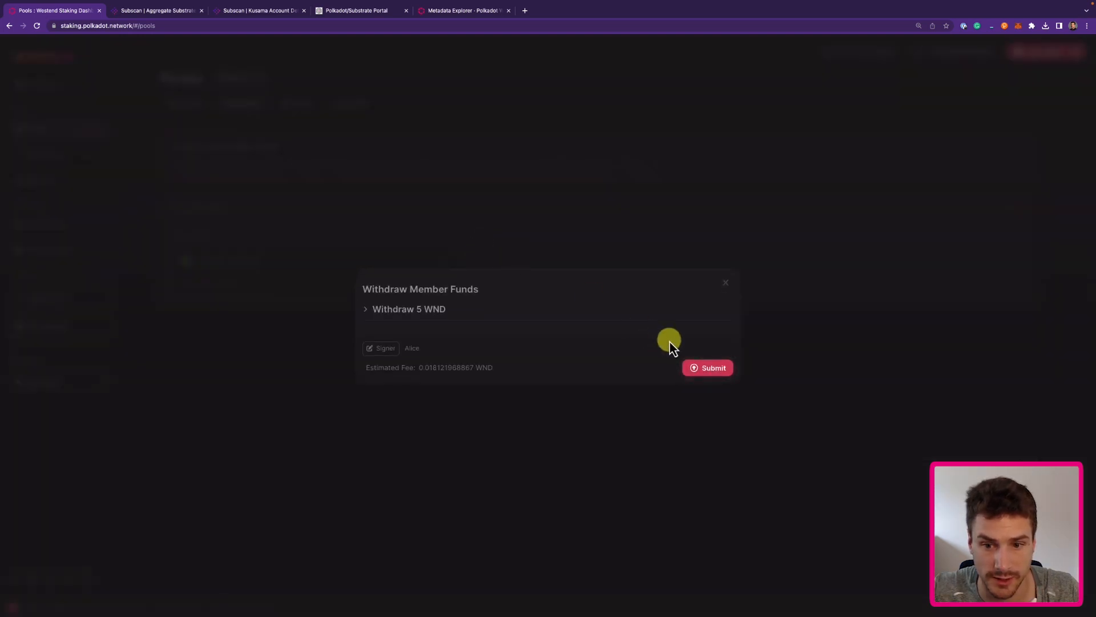
pyautogui.click(707, 369)
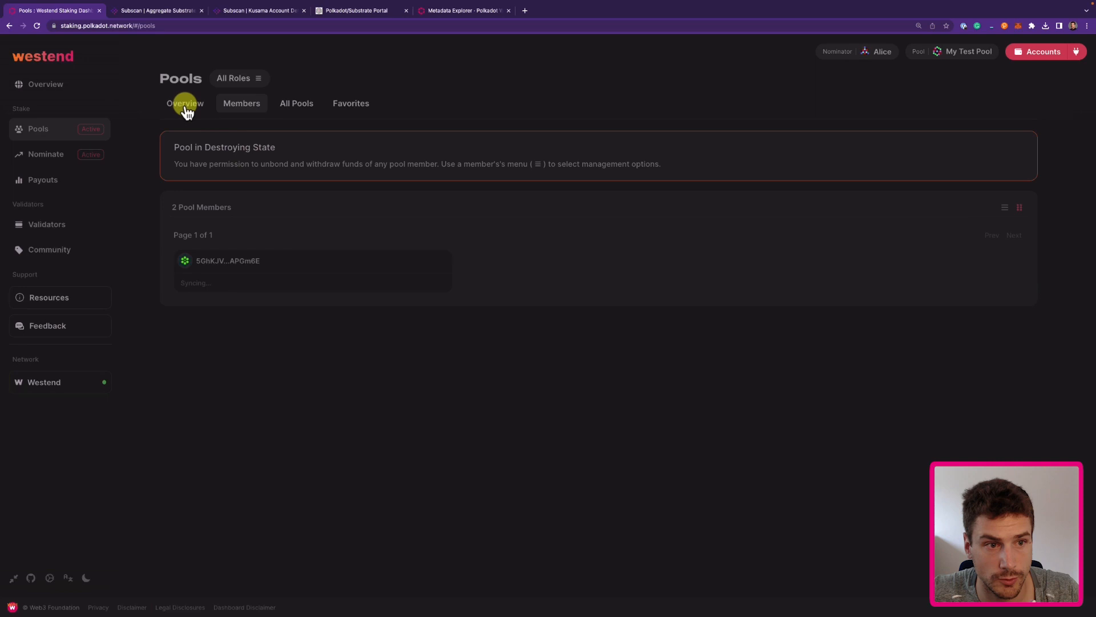
pyautogui.click(185, 106)
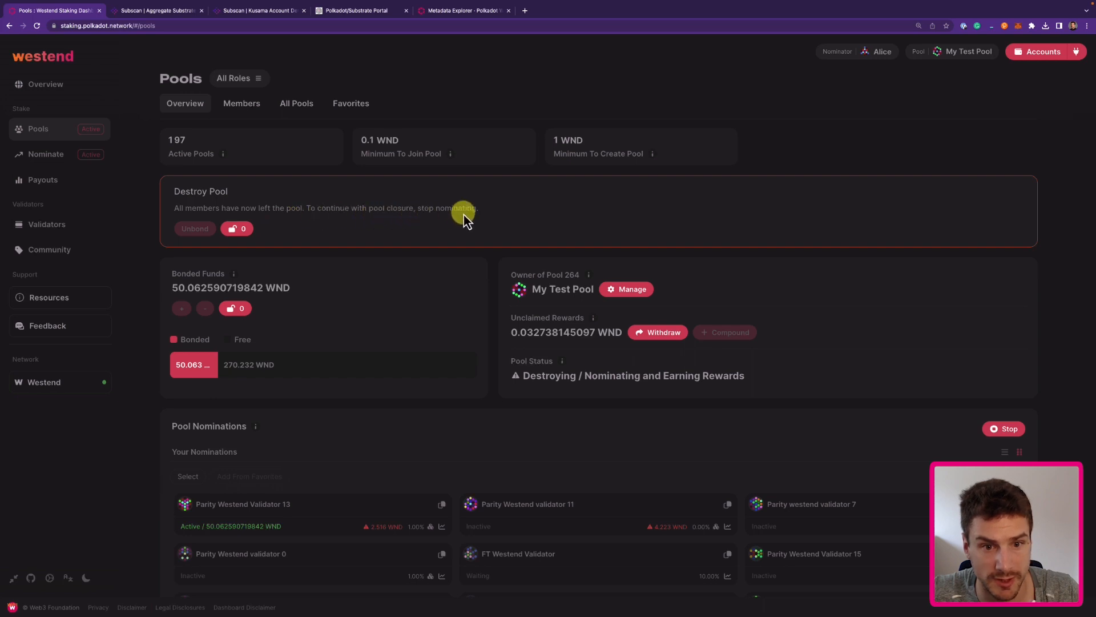
# Stop all pool nominations and unbond the owner's 50.063 WND, unlocking at Era 6674.
pyautogui.click(1003, 429)
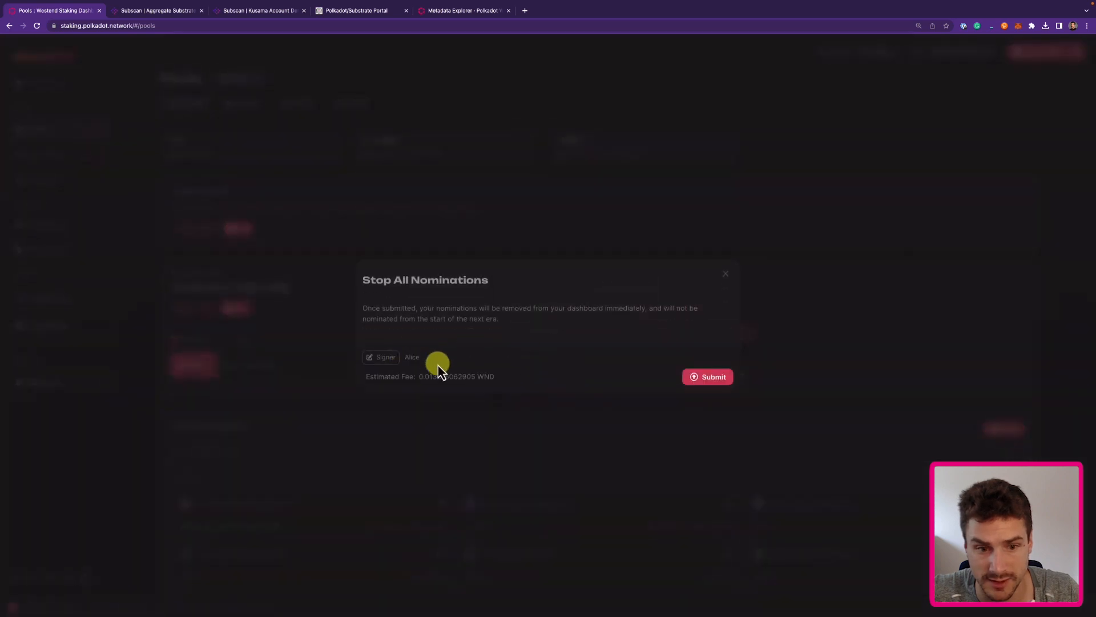
pyautogui.click(710, 378)
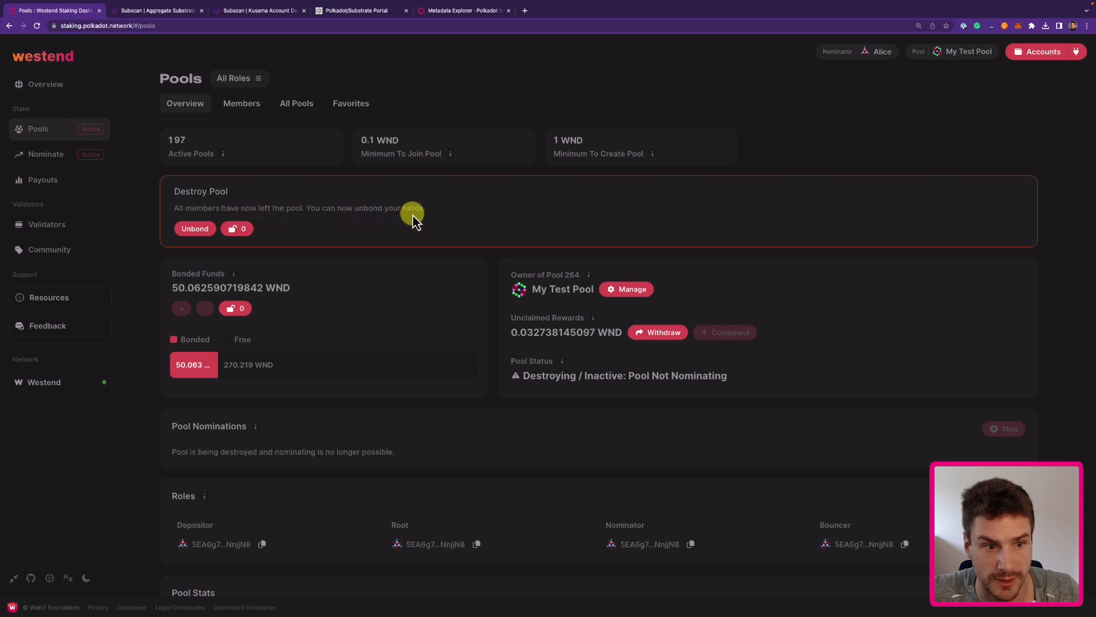
pyautogui.click(196, 230)
pyautogui.click(702, 378)
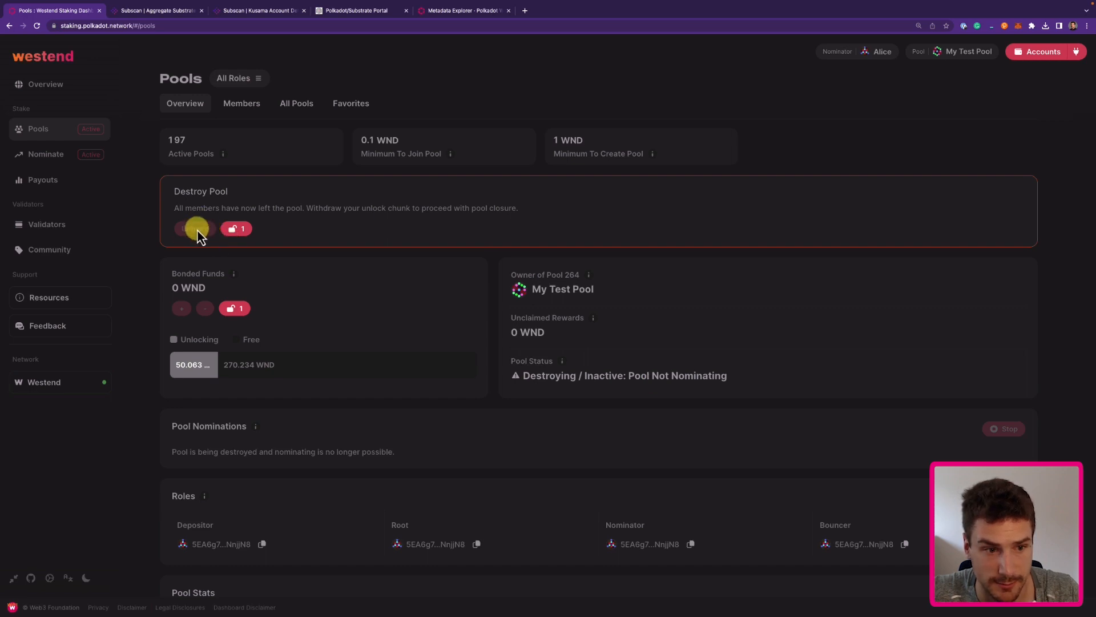
pyautogui.click(240, 232)
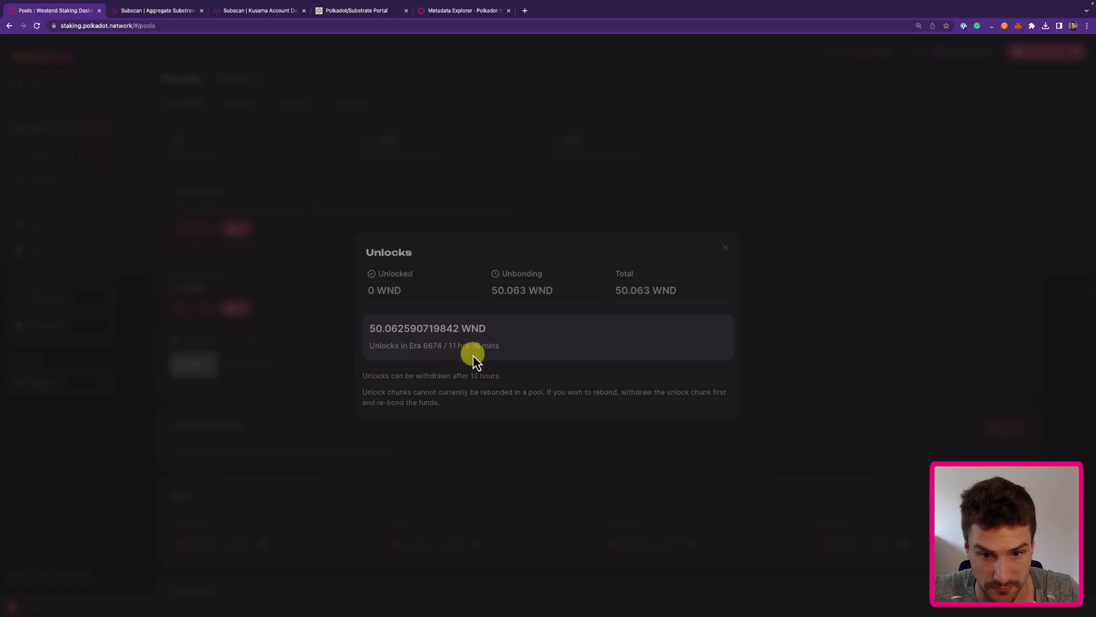
pyautogui.press('Escape')
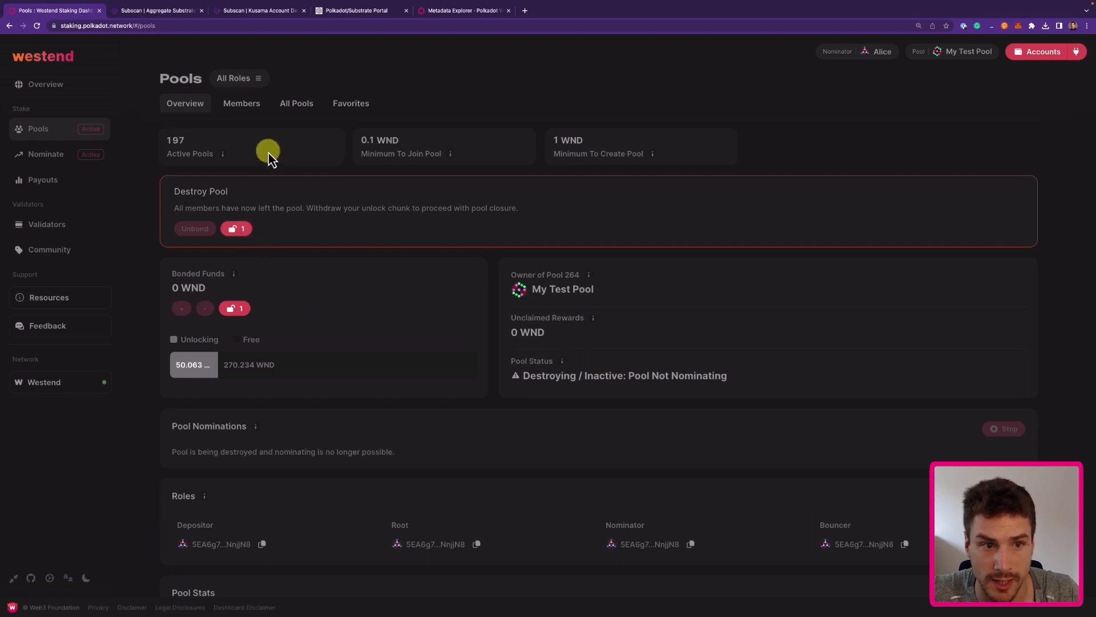
pyautogui.click(290, 105)
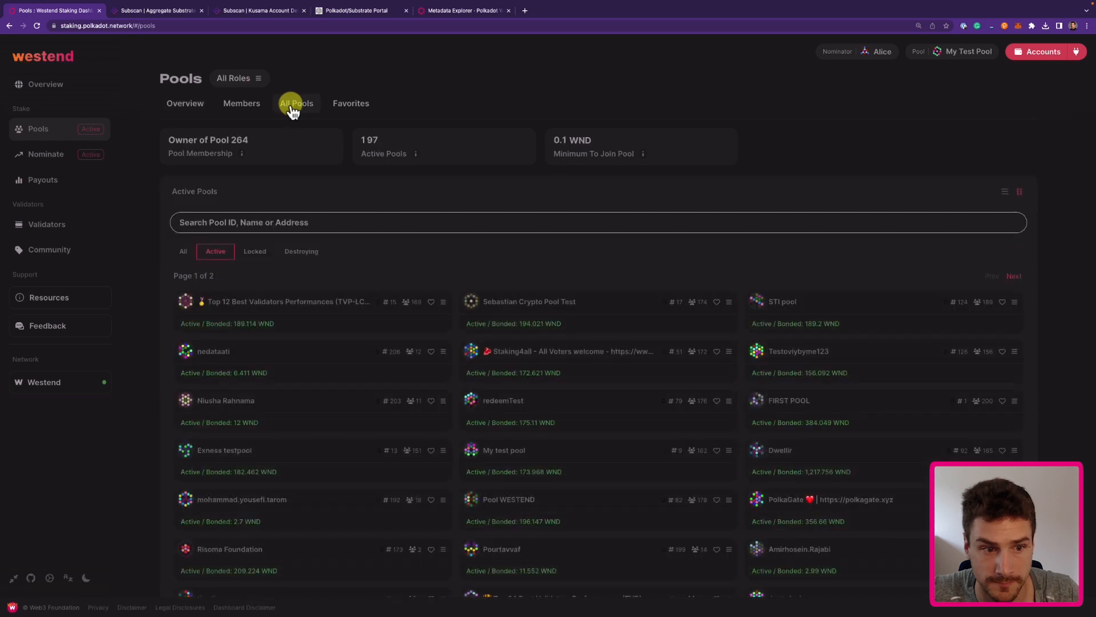
pyautogui.click(298, 256)
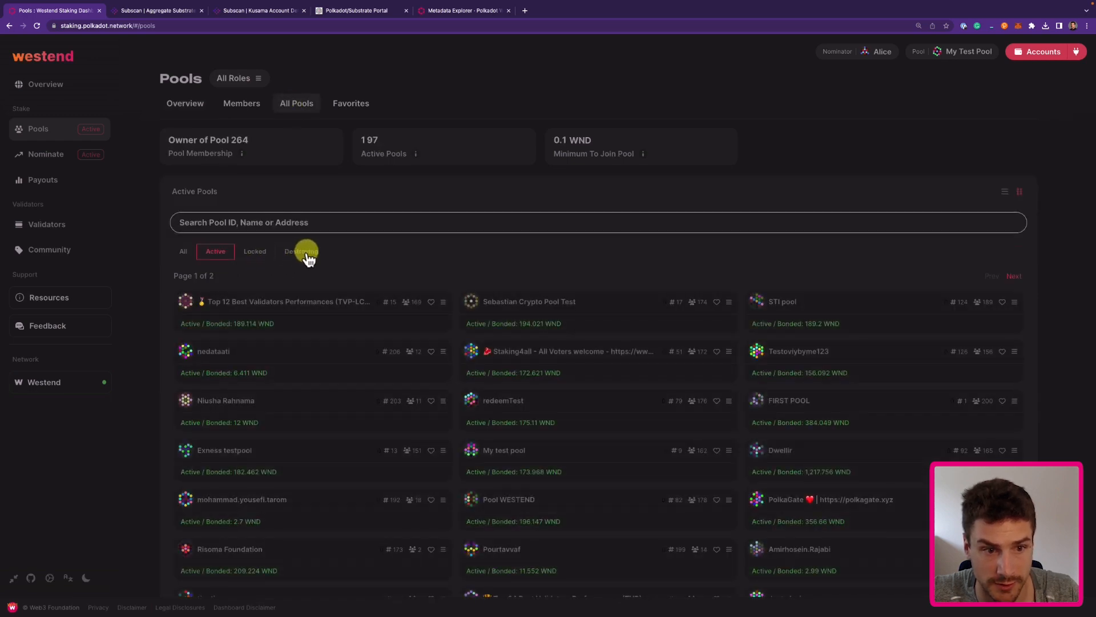
pyautogui.click(251, 223)
pyautogui.write('test')
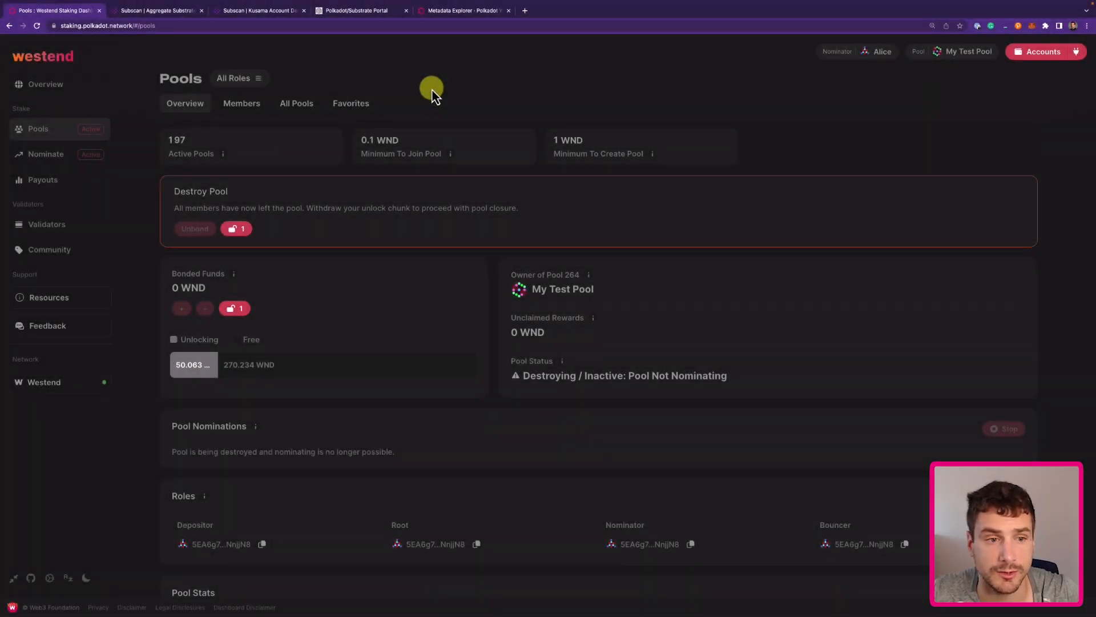
# Withdraw the owner's unlocked funds, closing My Test Pool.
pyautogui.click(238, 230)
pyautogui.click(415, 311)
pyautogui.click(716, 377)
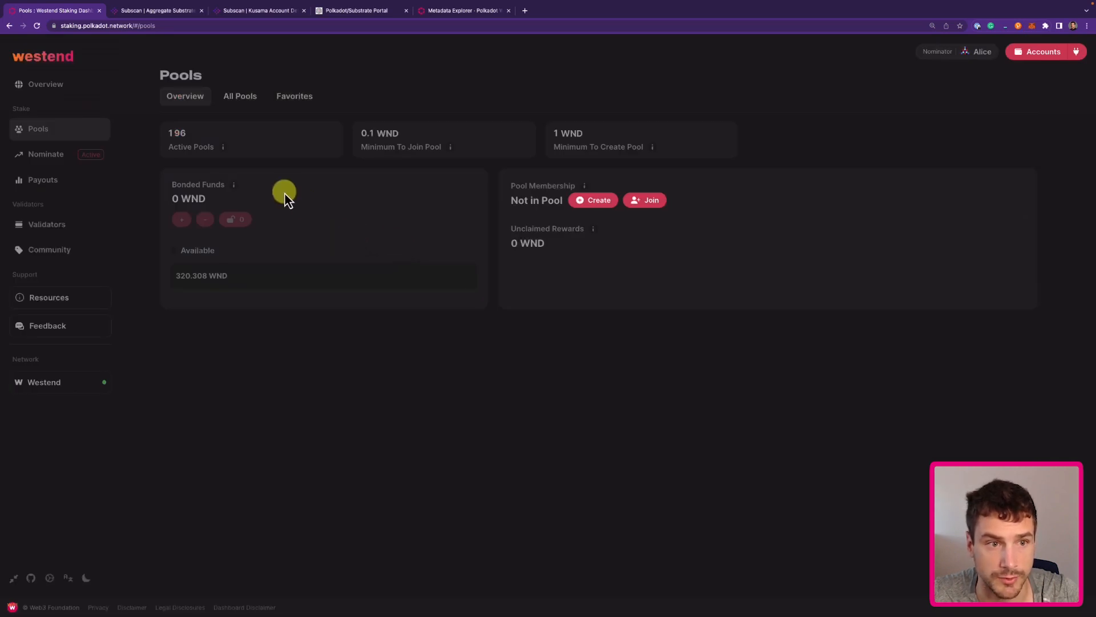
# Search destroying pools for 264 to confirm the pool is gone, then clear the search.
pyautogui.click(246, 105)
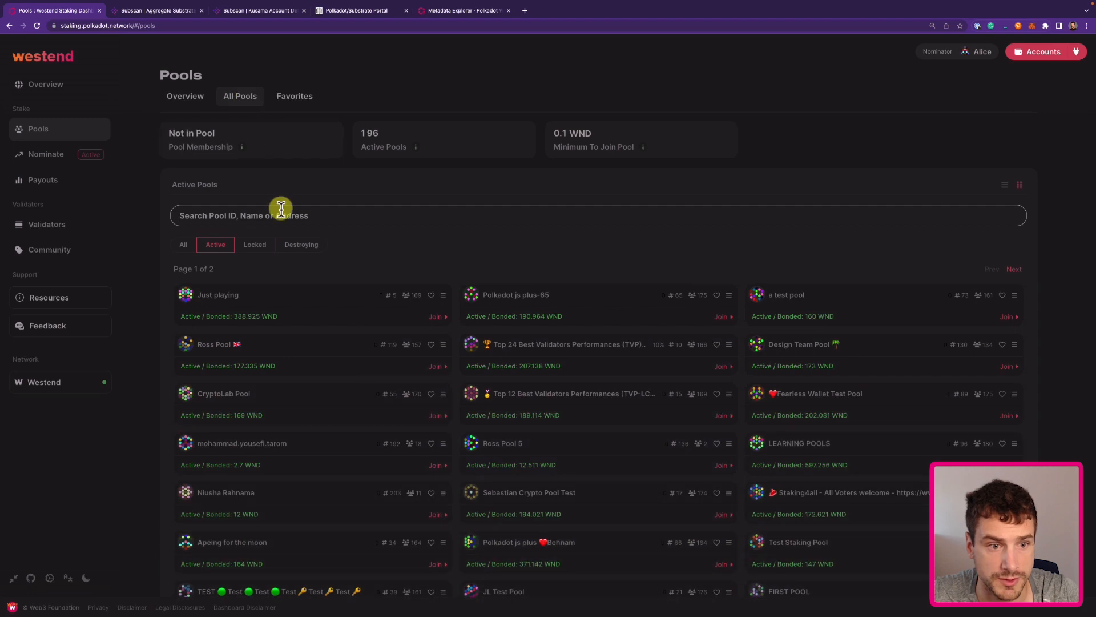
pyautogui.click(307, 250)
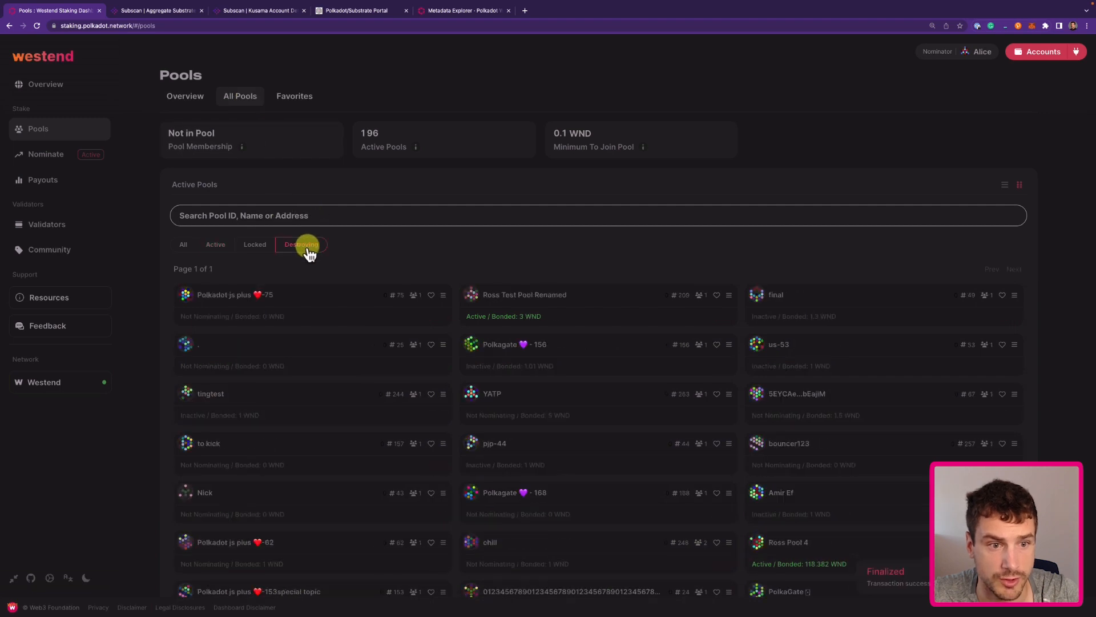
pyautogui.click(281, 217)
pyautogui.write('264')
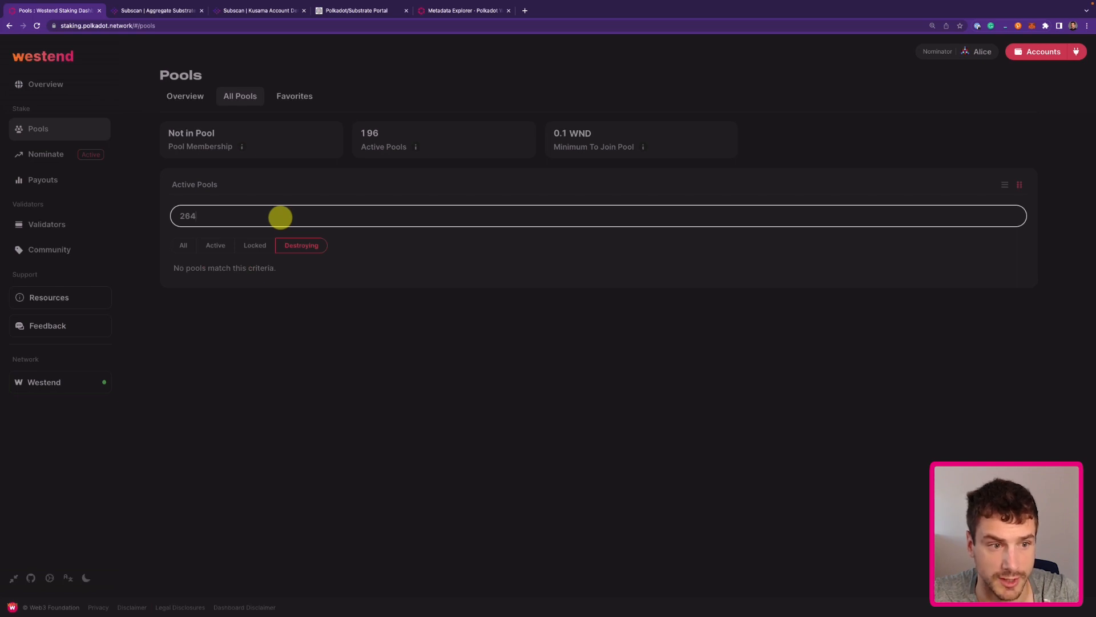
pyautogui.press('BackSpace')
pyautogui.press('BackSpace')
pyautogui.press('BackSpace')
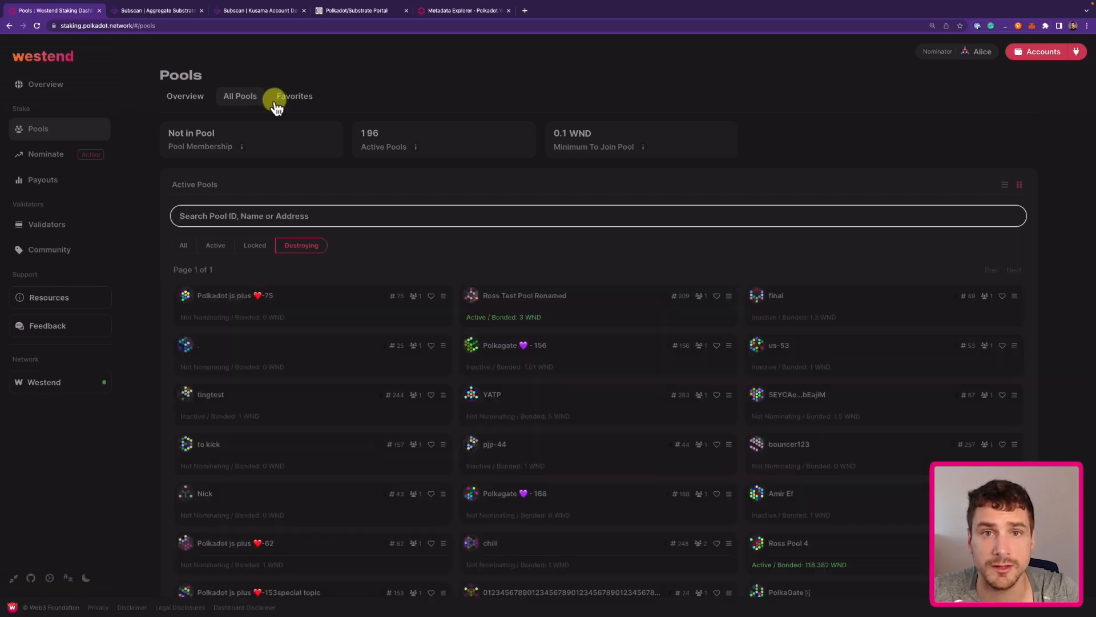